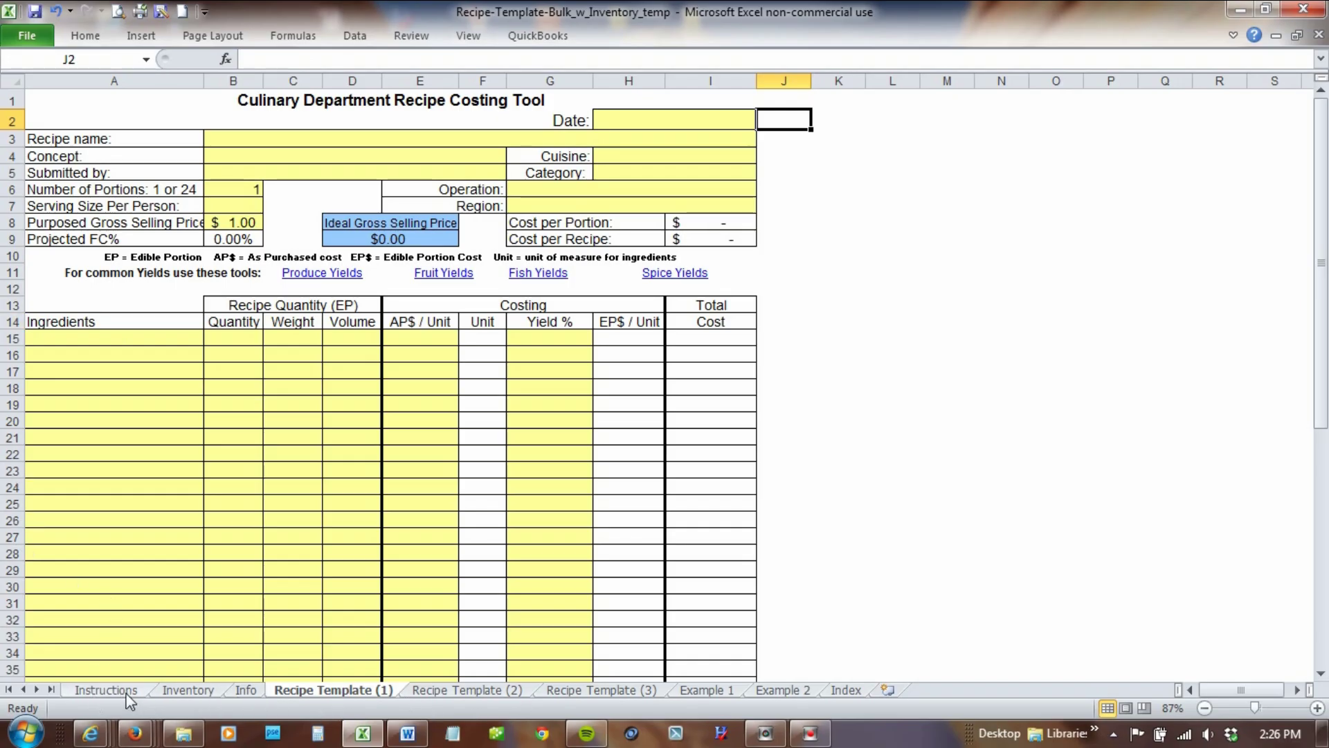
Browse the Instructions, Inventory, Info, blank template and example recipe sheets.
click(106, 689)
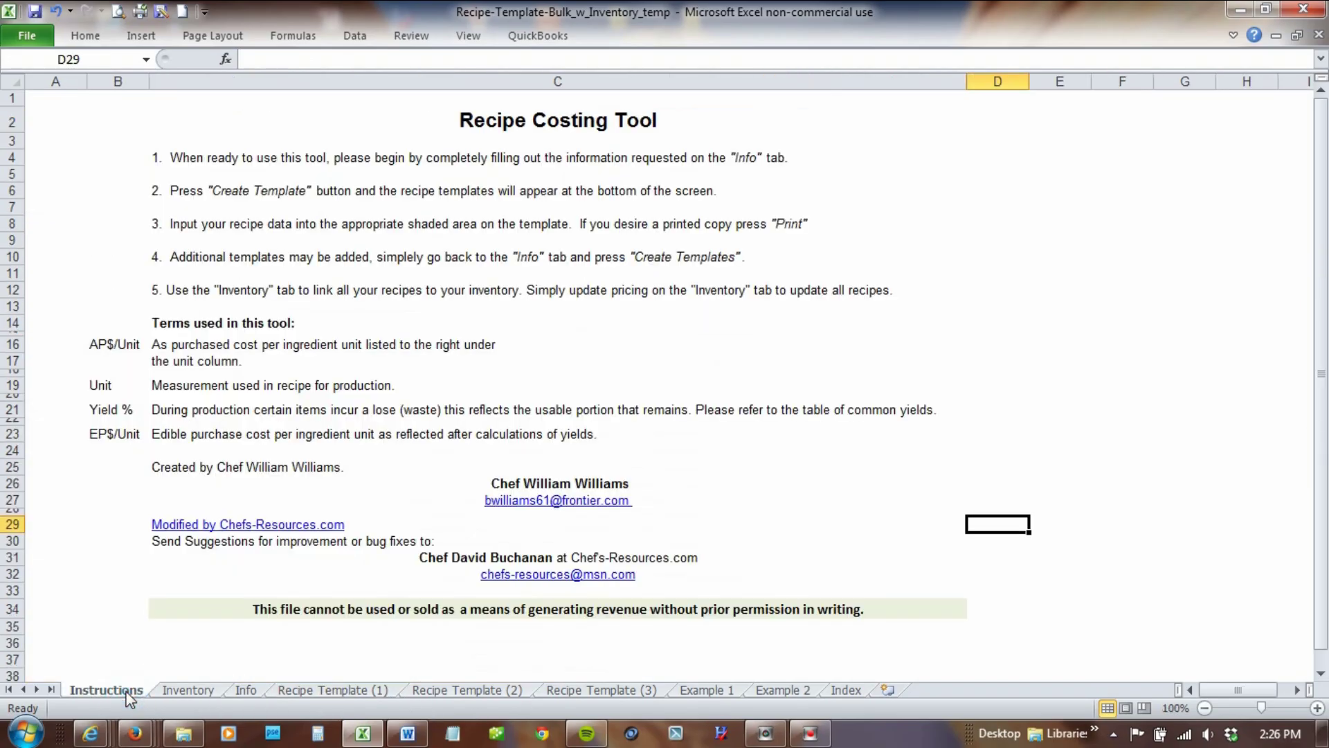
click(193, 691)
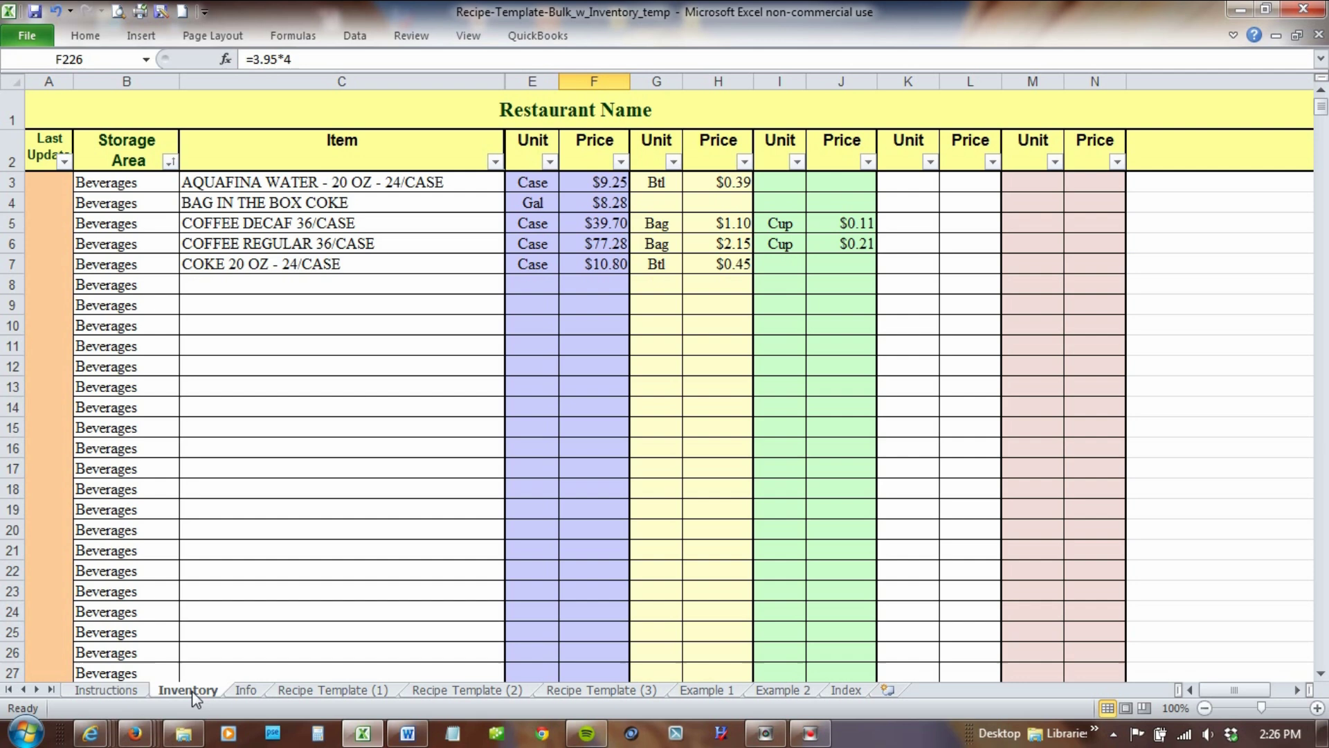
click(247, 690)
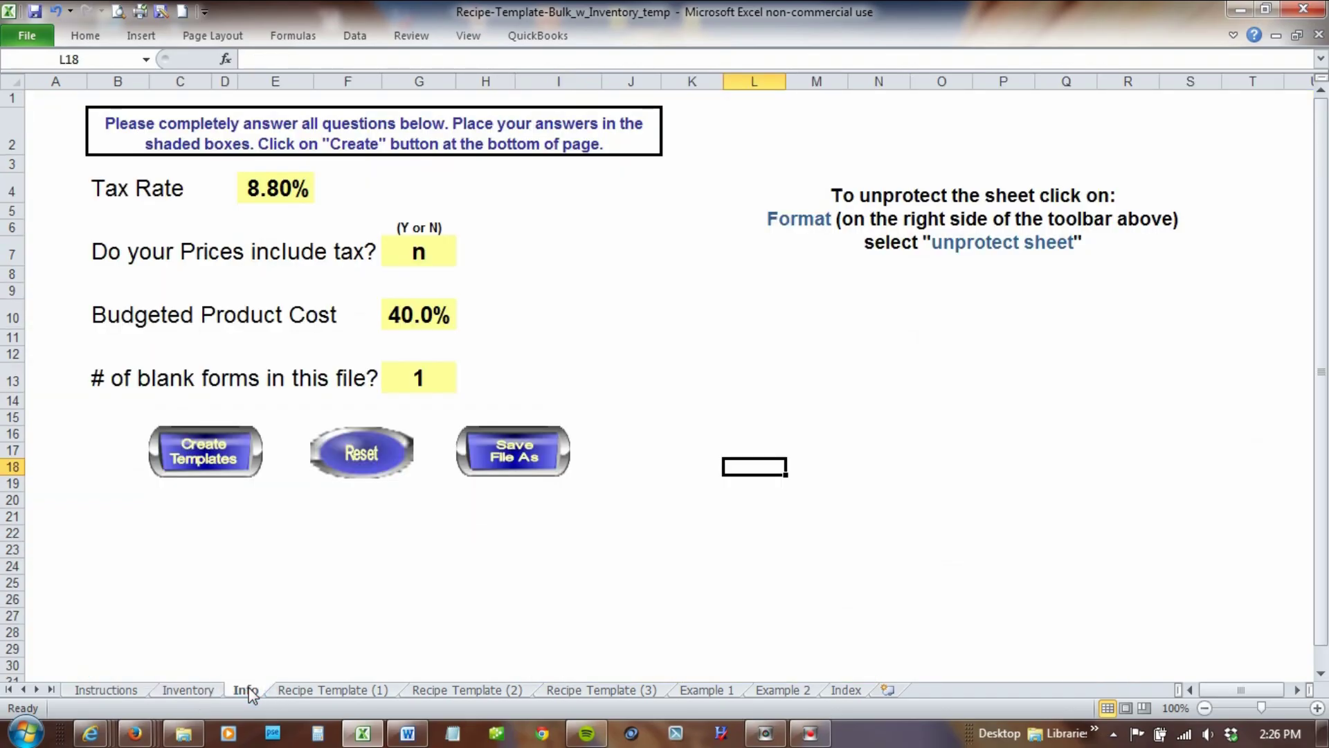
click(414, 377)
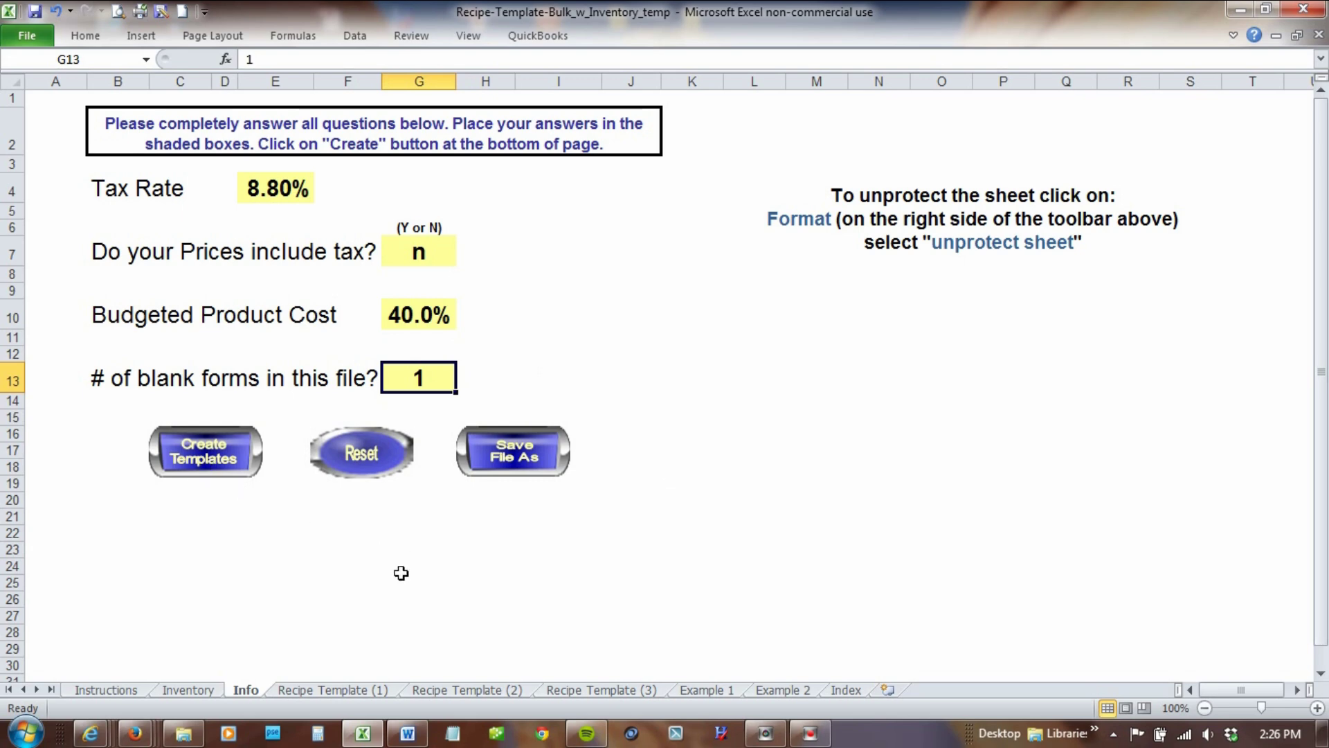
click(334, 690)
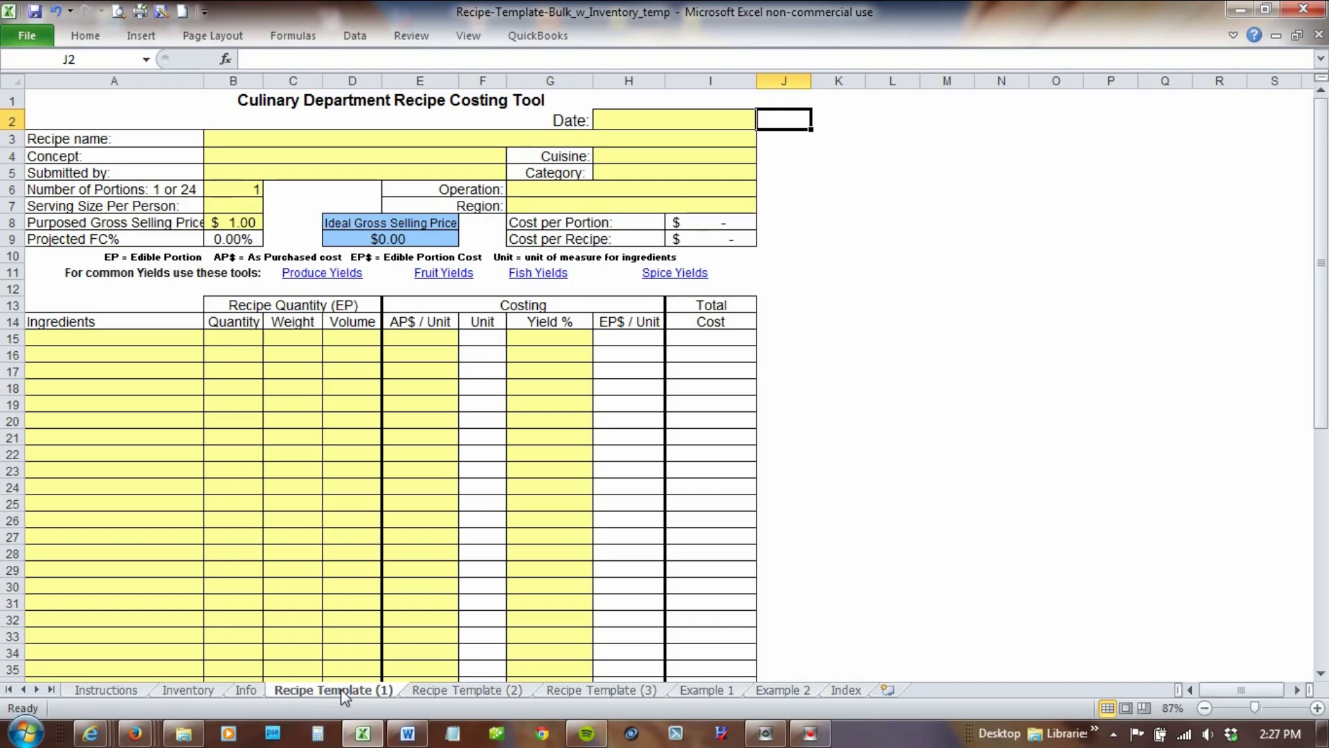
click(445, 685)
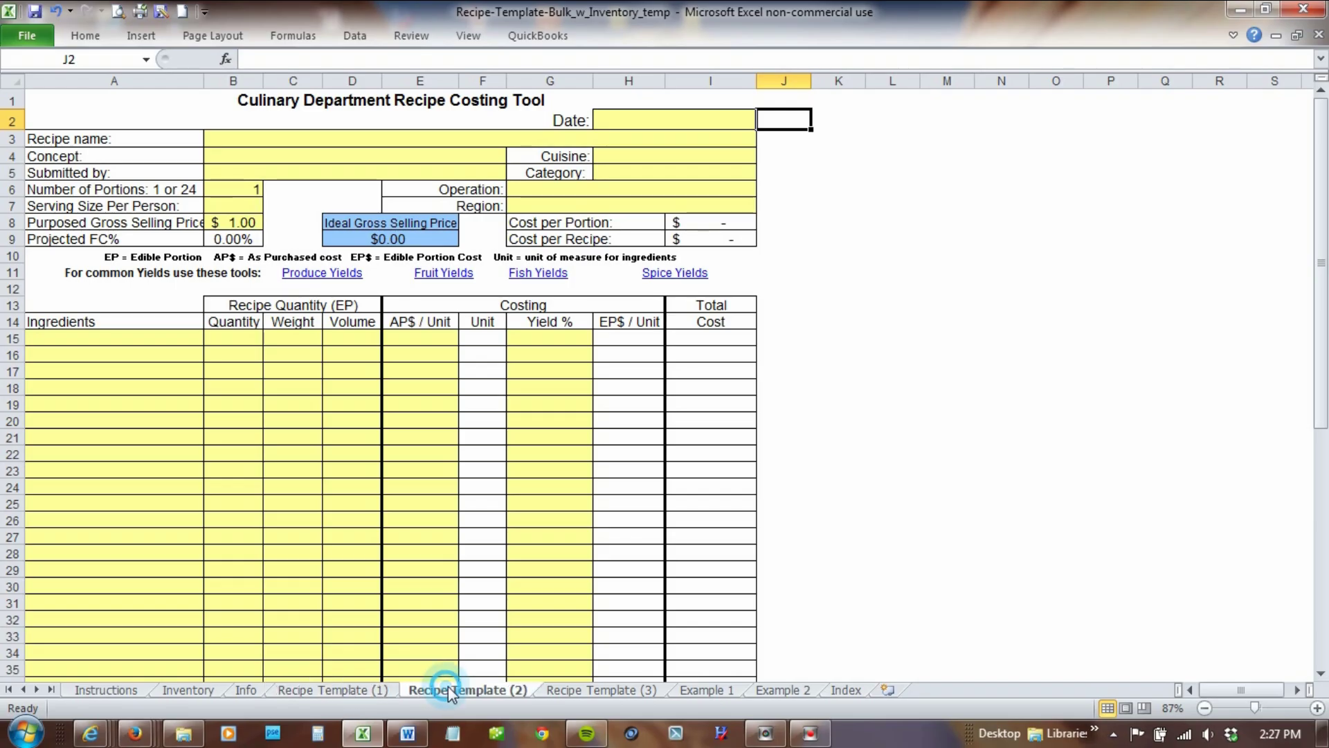
click(578, 694)
click(343, 690)
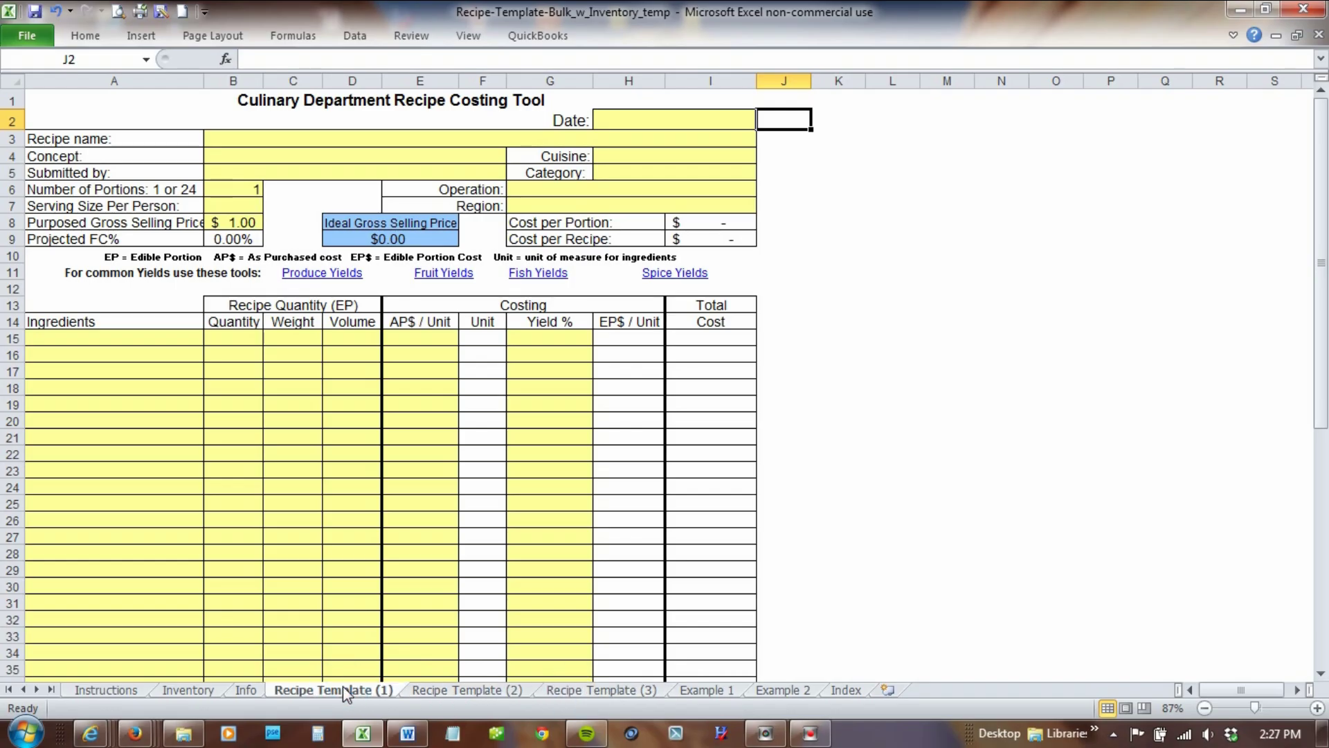
click(708, 691)
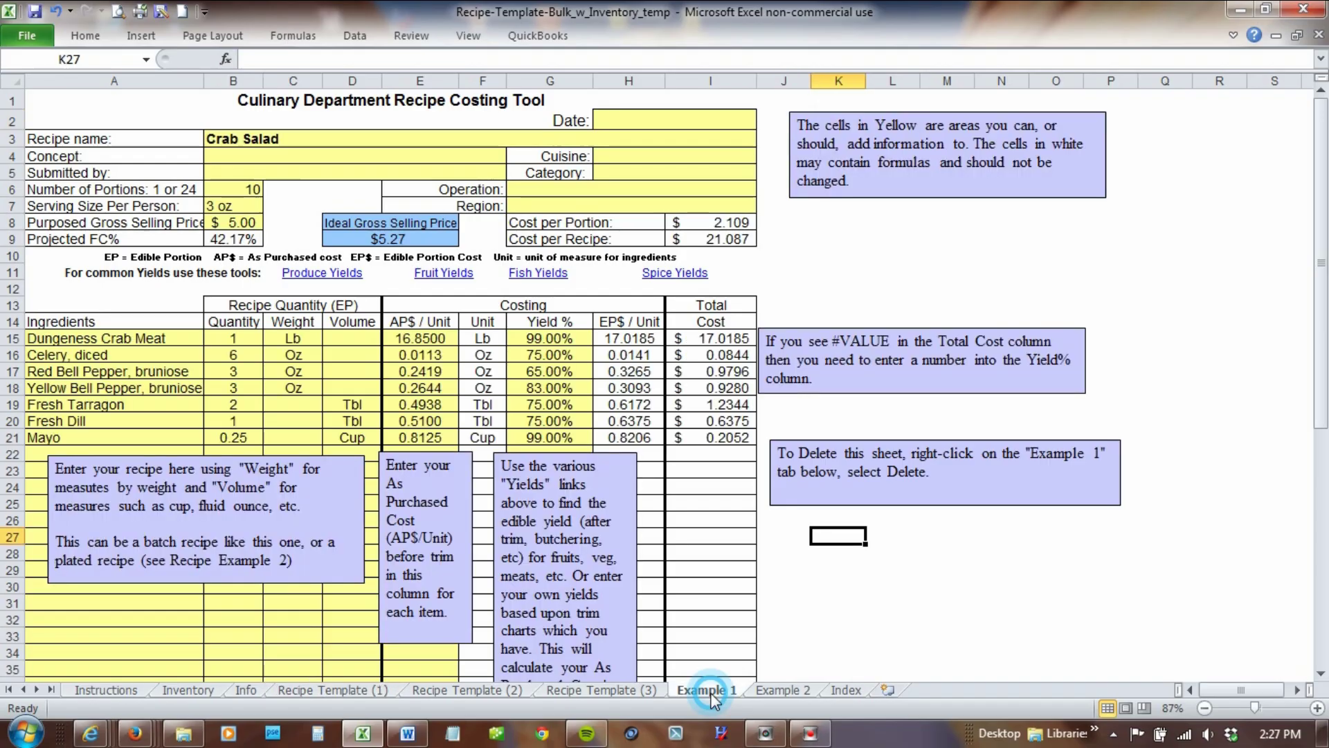
click(778, 689)
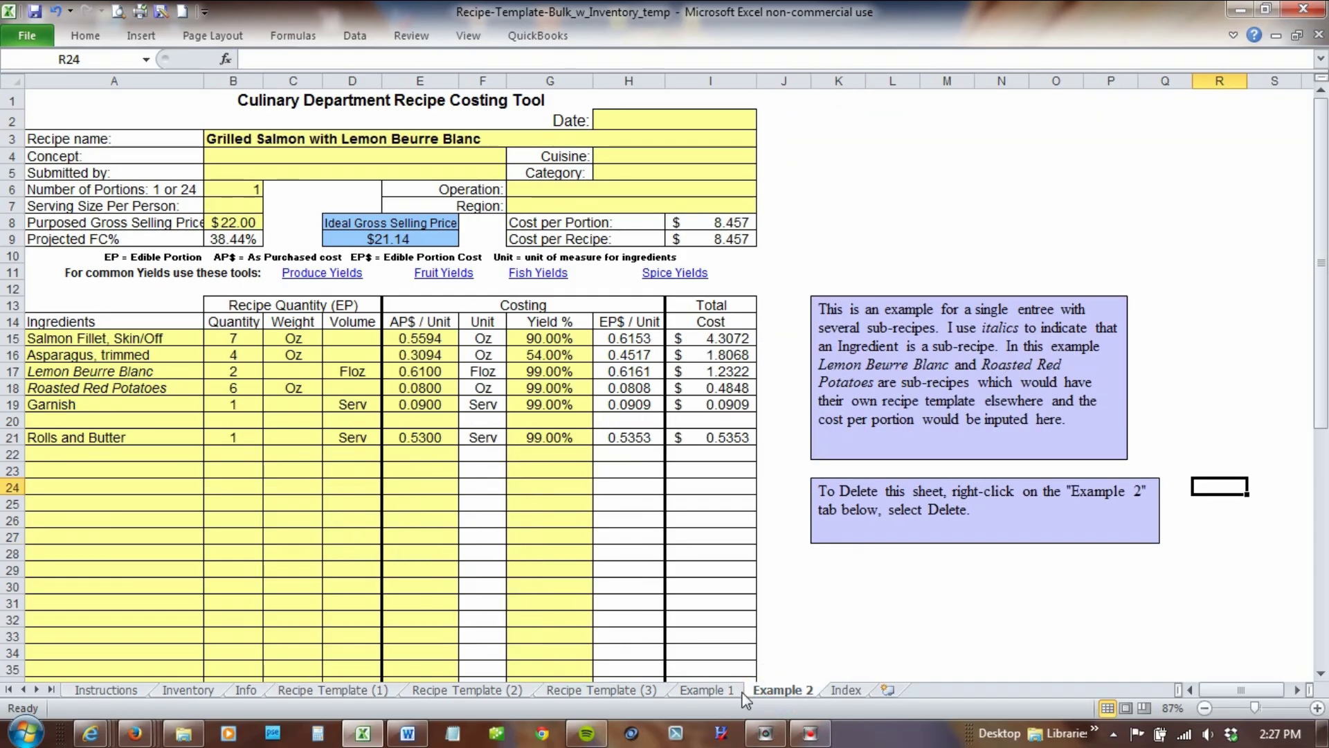
click(718, 690)
click(352, 691)
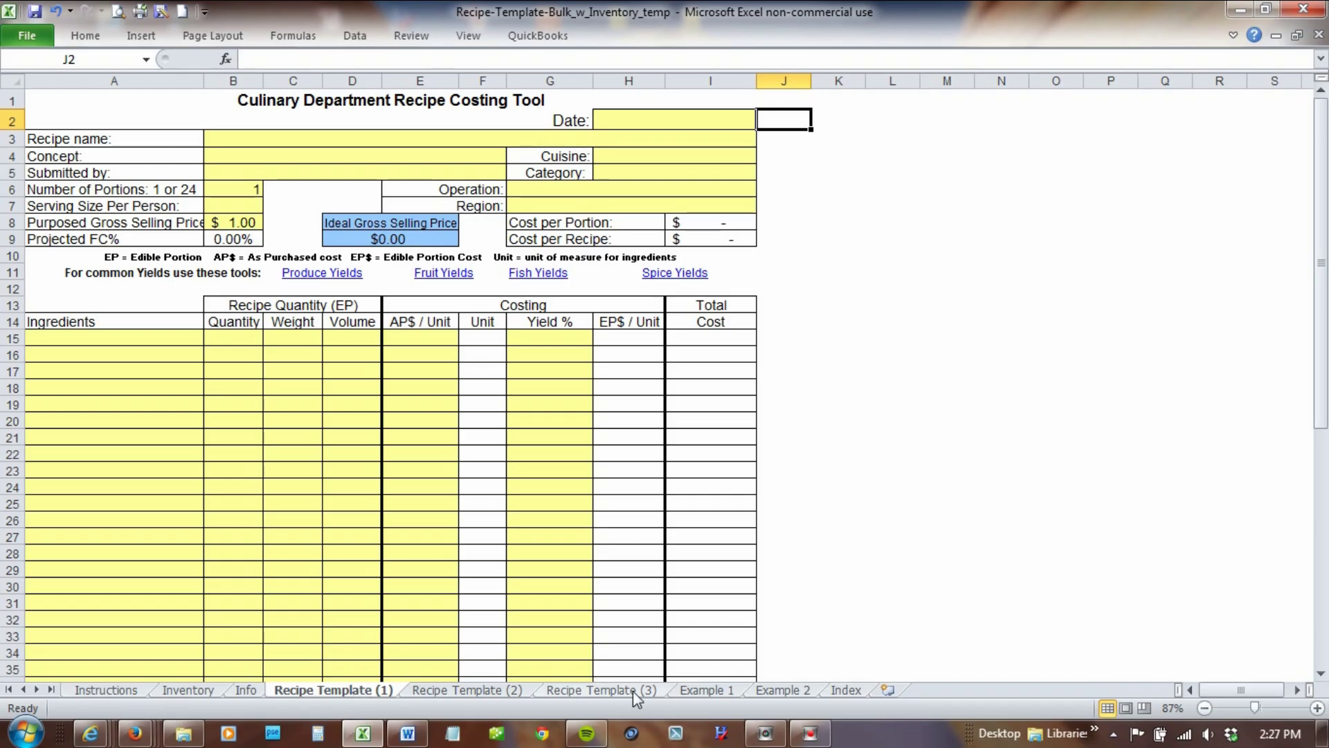
Copy Crab Salad's ingredient rows A15:D21 into Recipe Template (1) at A15.
click(695, 692)
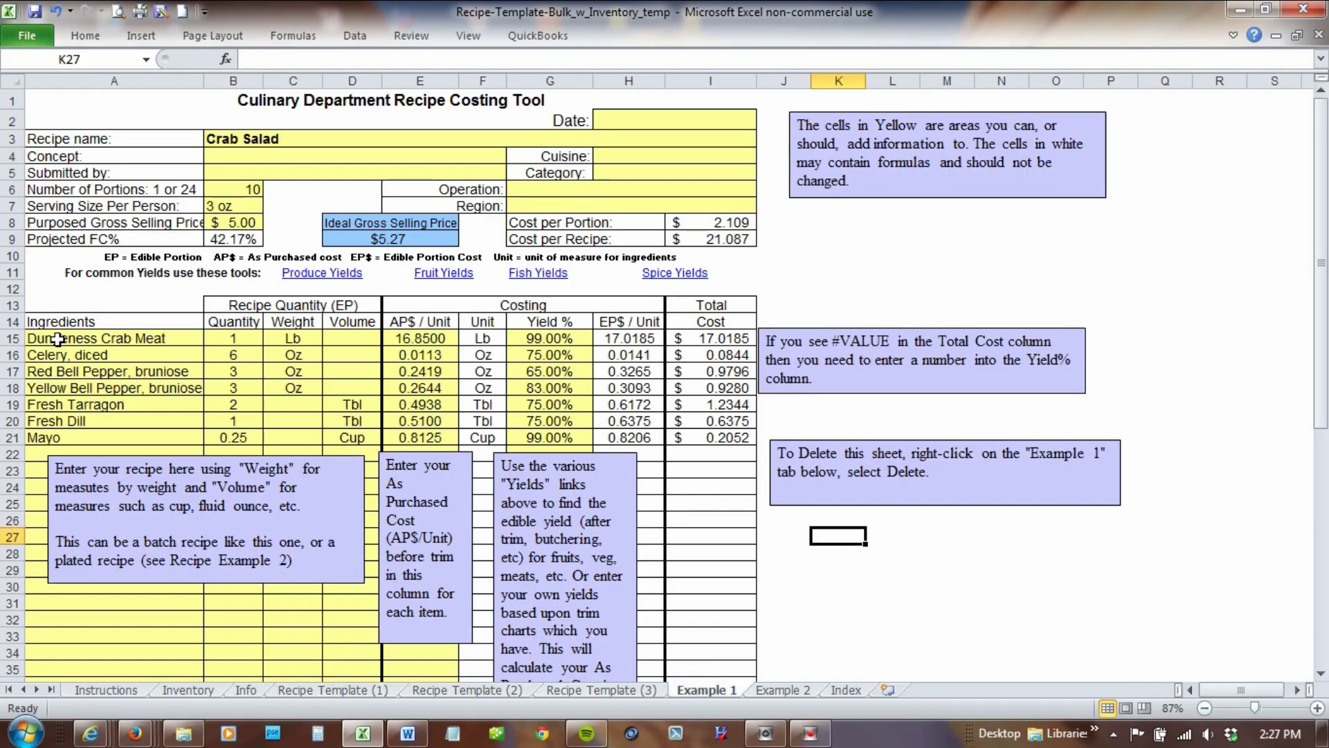
mouse_move(57, 339)
mouse_down()
mouse_move(291, 374)
mouse_move(346, 407)
mouse_move(341, 436)
mouse_up()
key(ctrl+c)
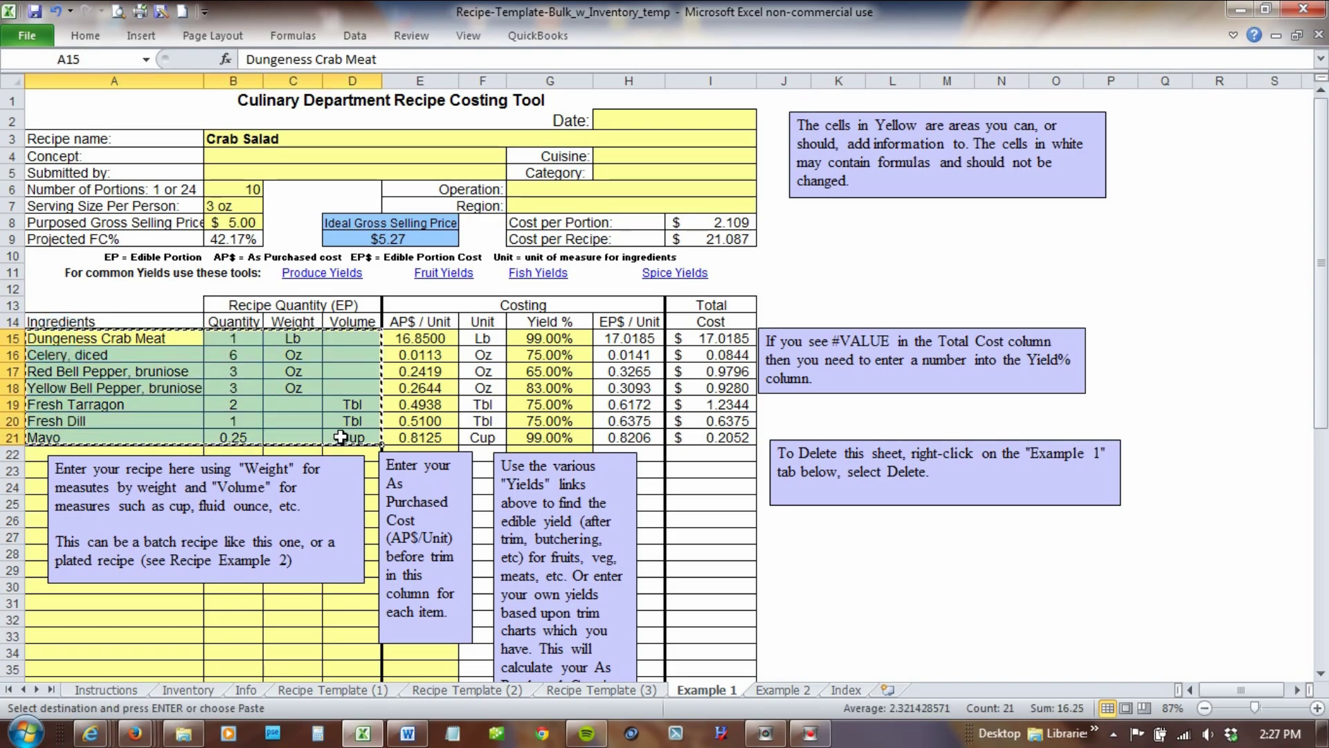
click(346, 691)
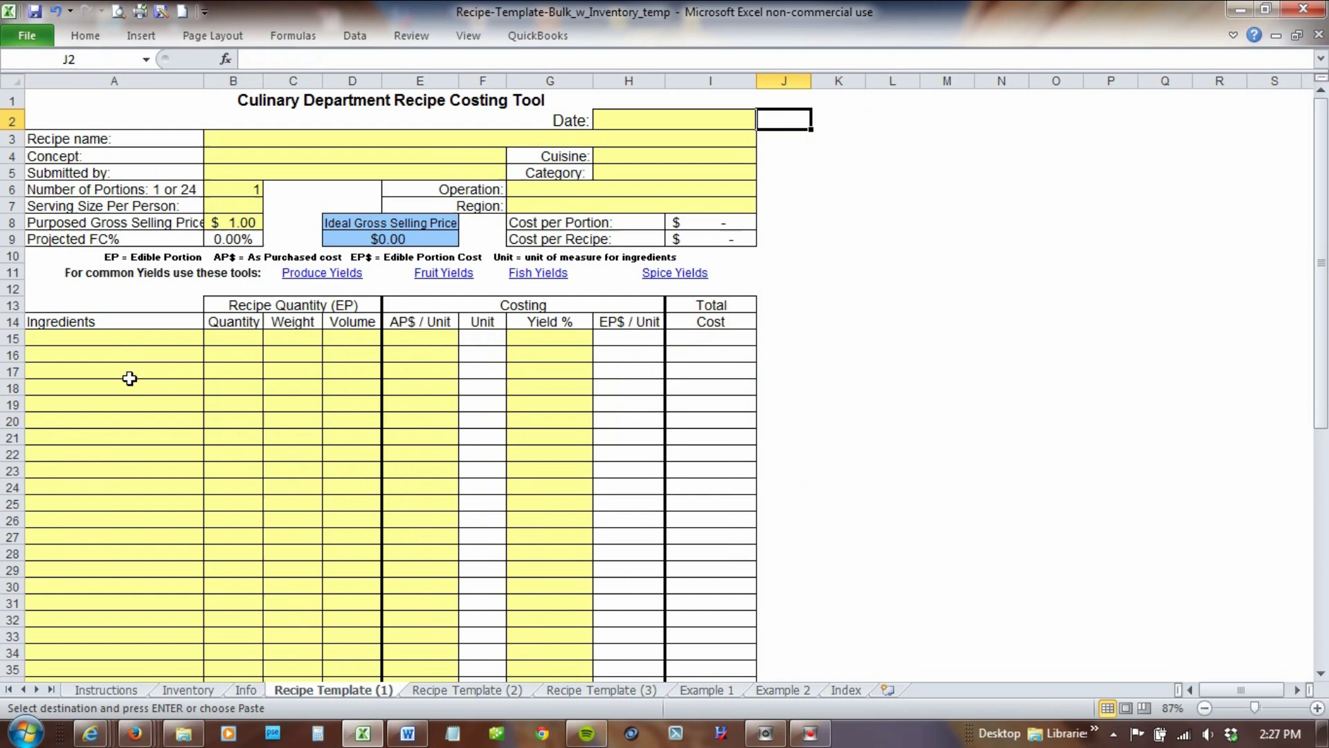
click(64, 338)
key(ctrl+v)
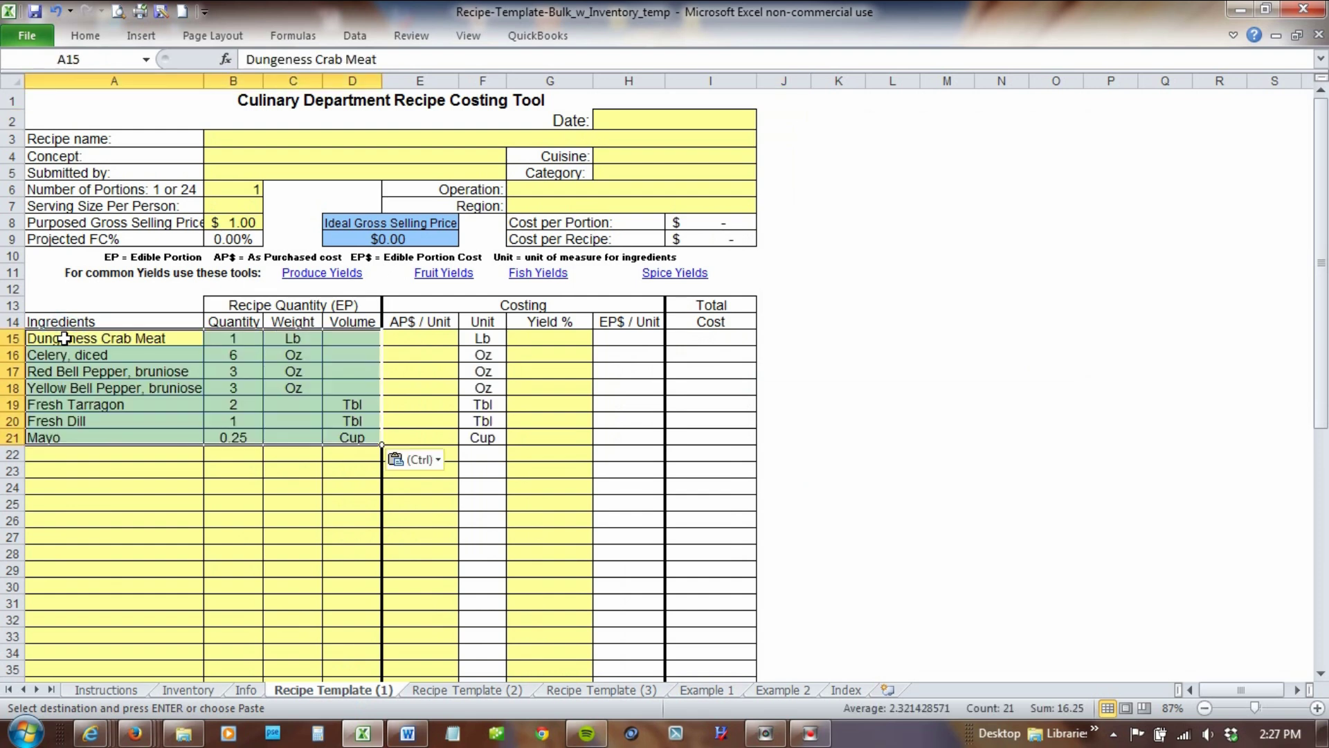
click(269, 461)
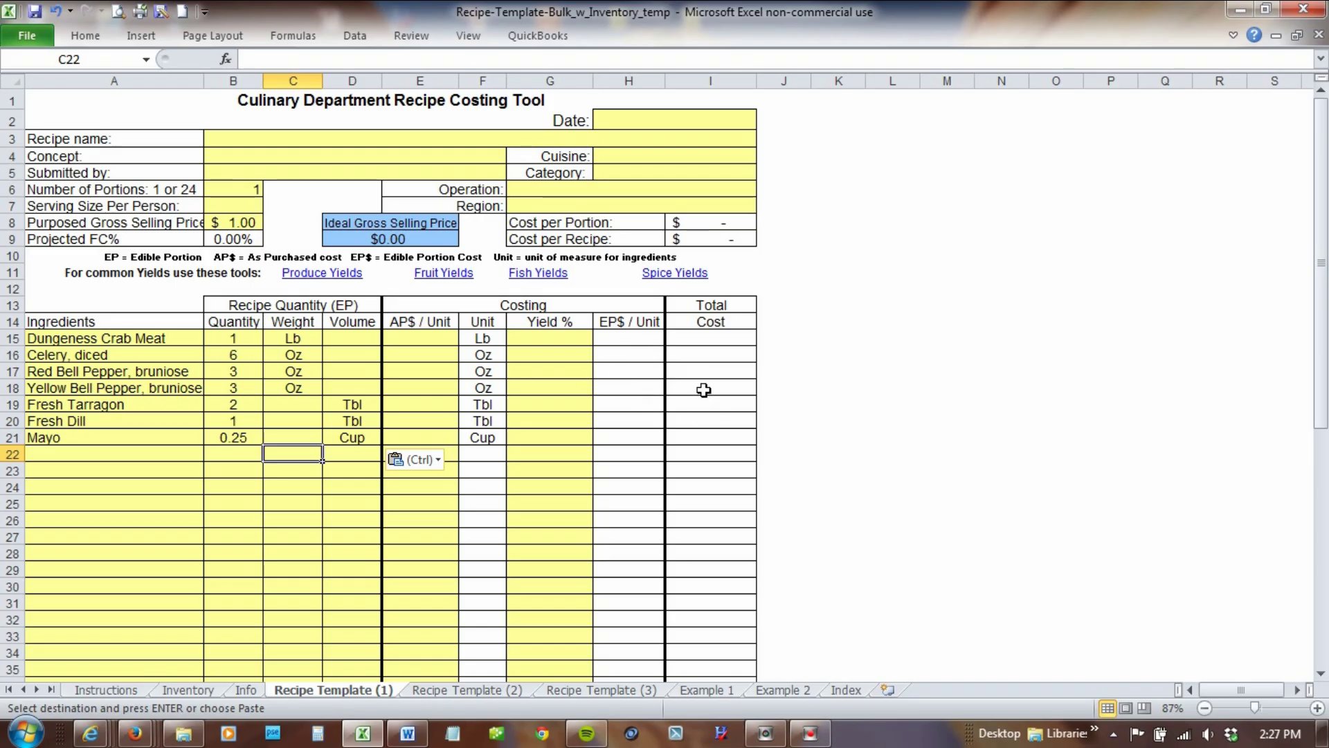
Inspect the EP$/Unit and AP$/Unit cells and select the Dungeness Crab Meat name text.
click(645, 339)
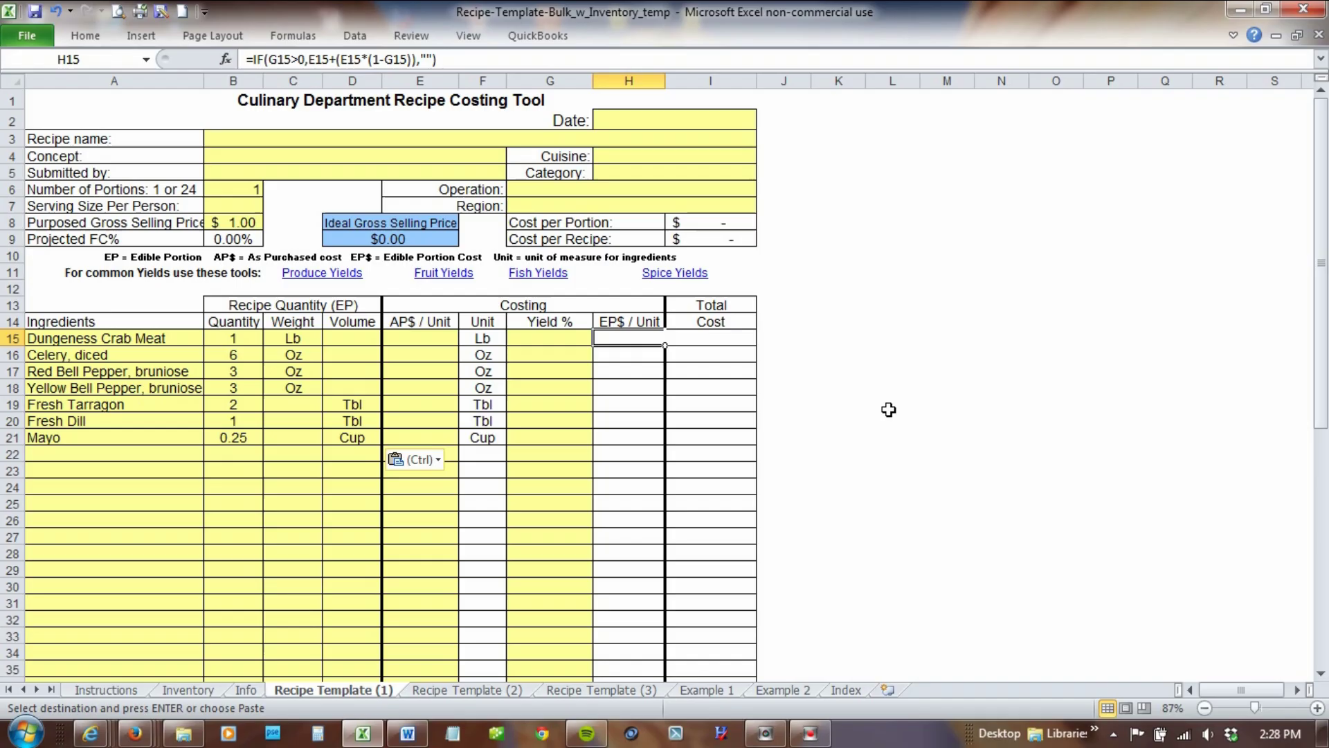
click(916, 394)
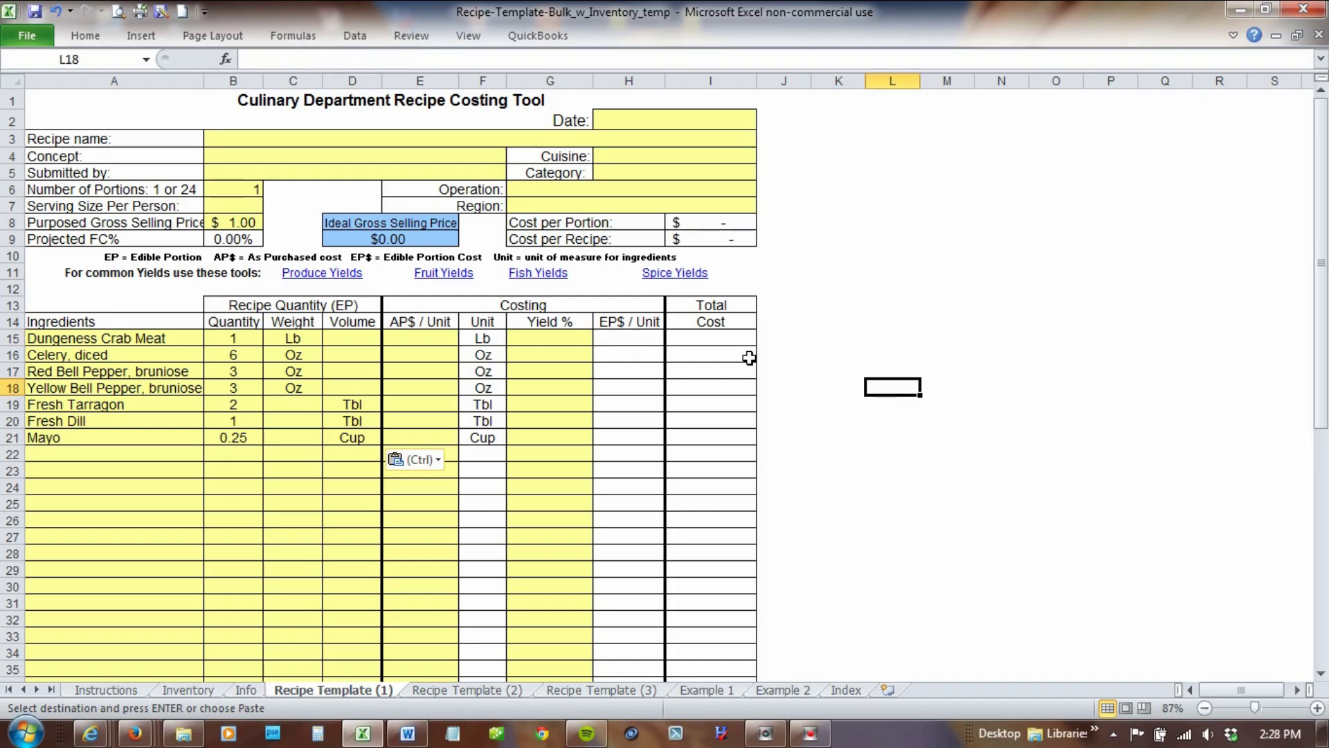
click(429, 340)
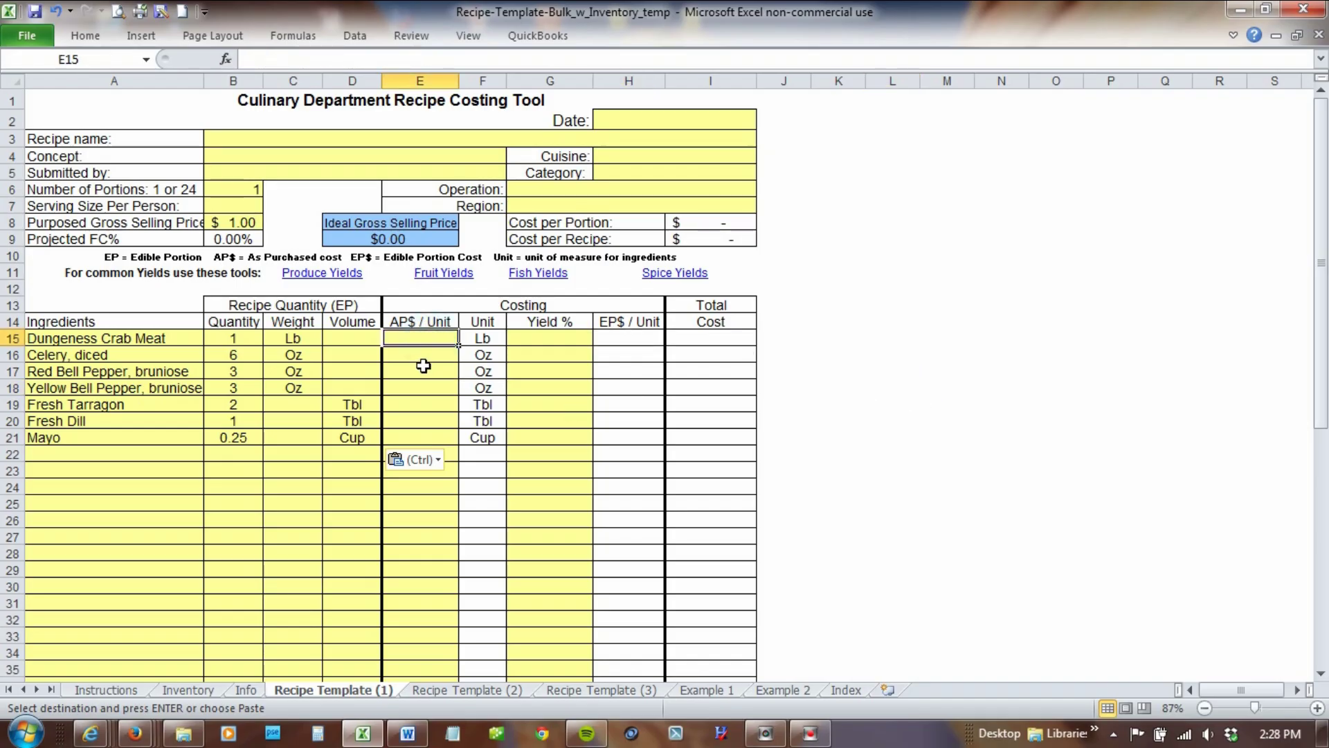
click(423, 366)
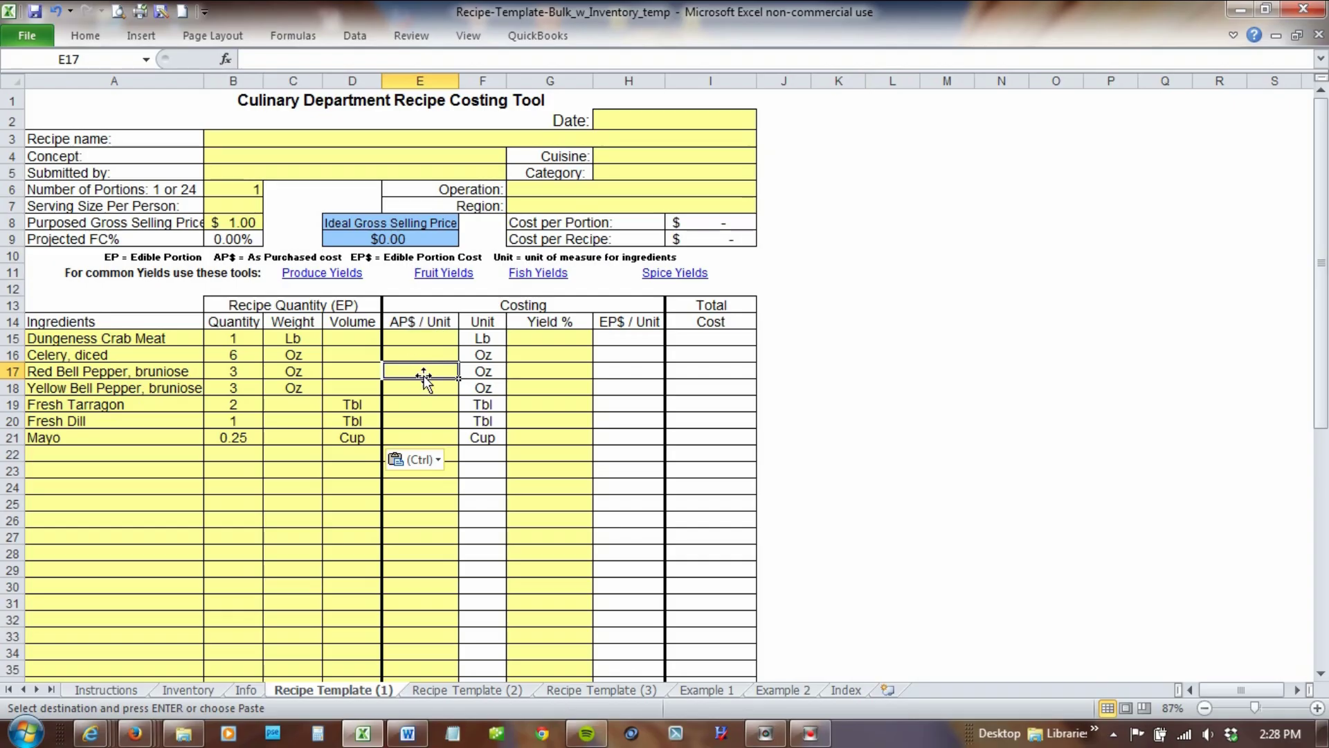
click(432, 340)
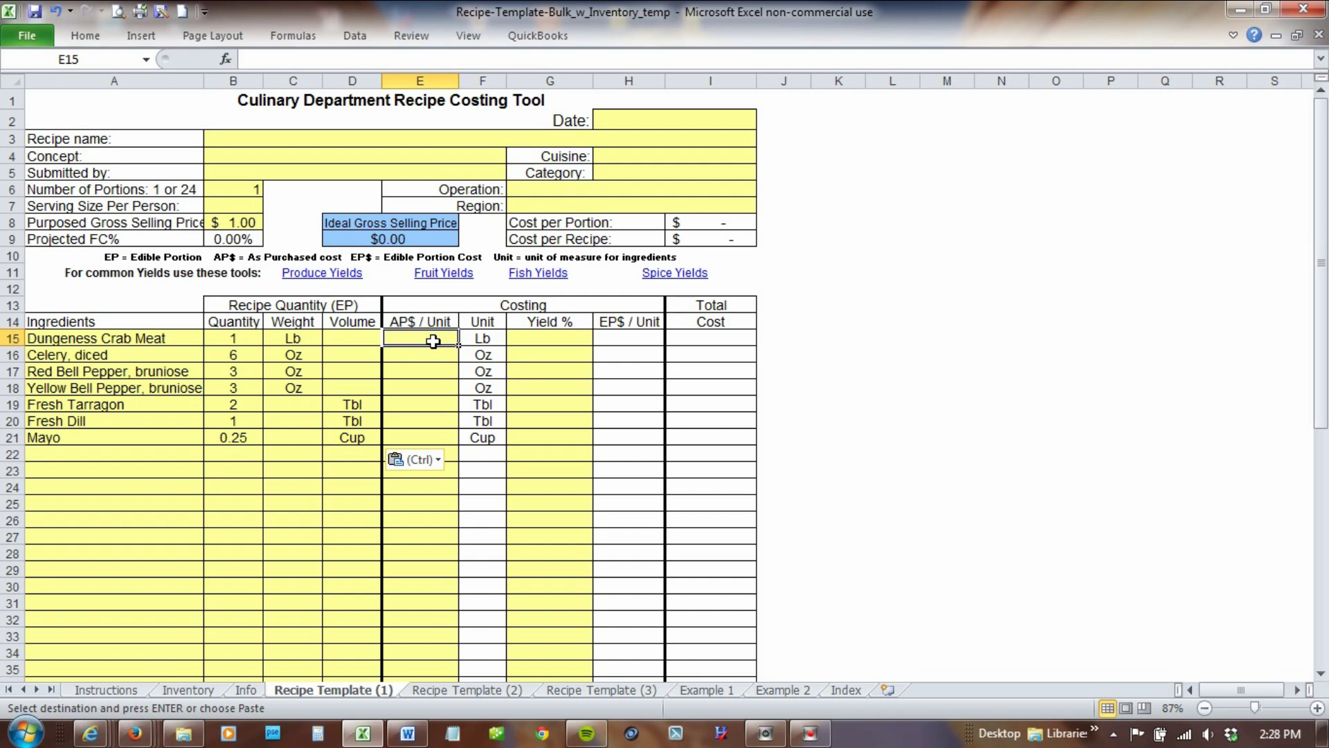
click(149, 337)
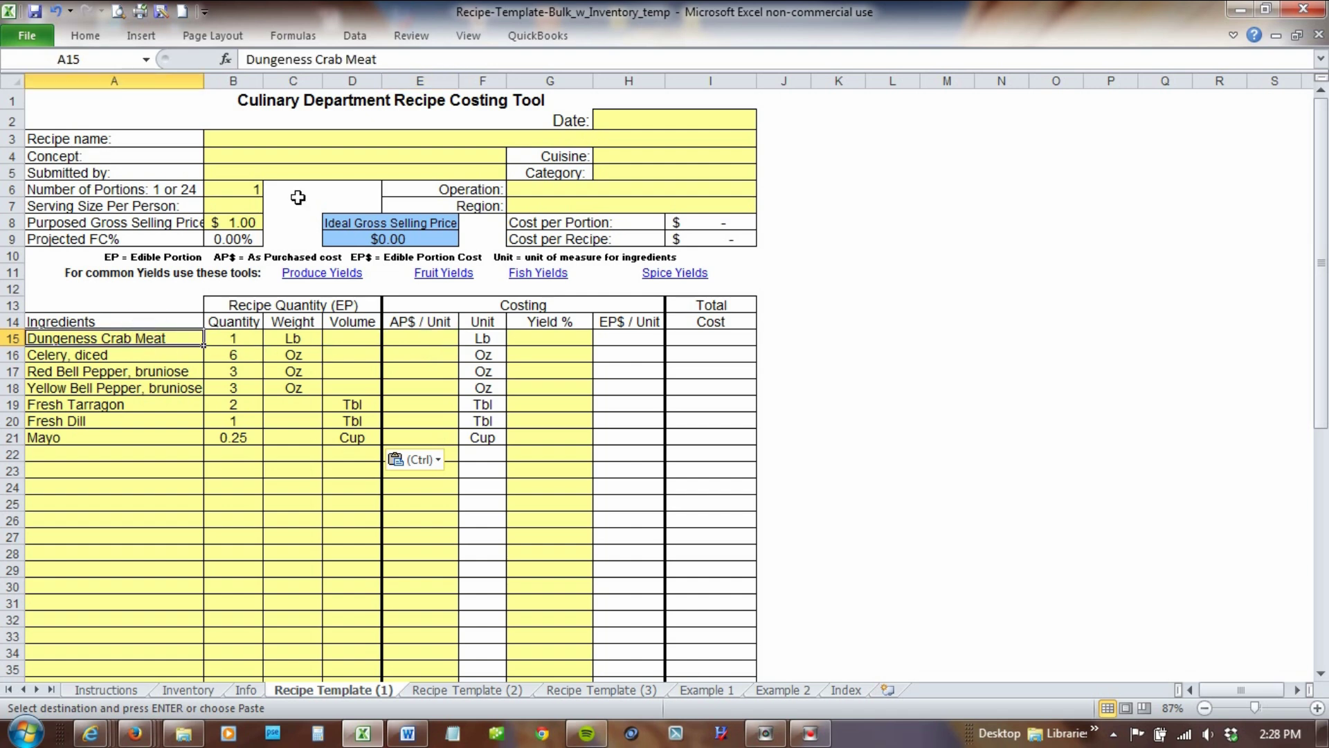
drag(246, 60, 401, 60)
key(ctrl+c)
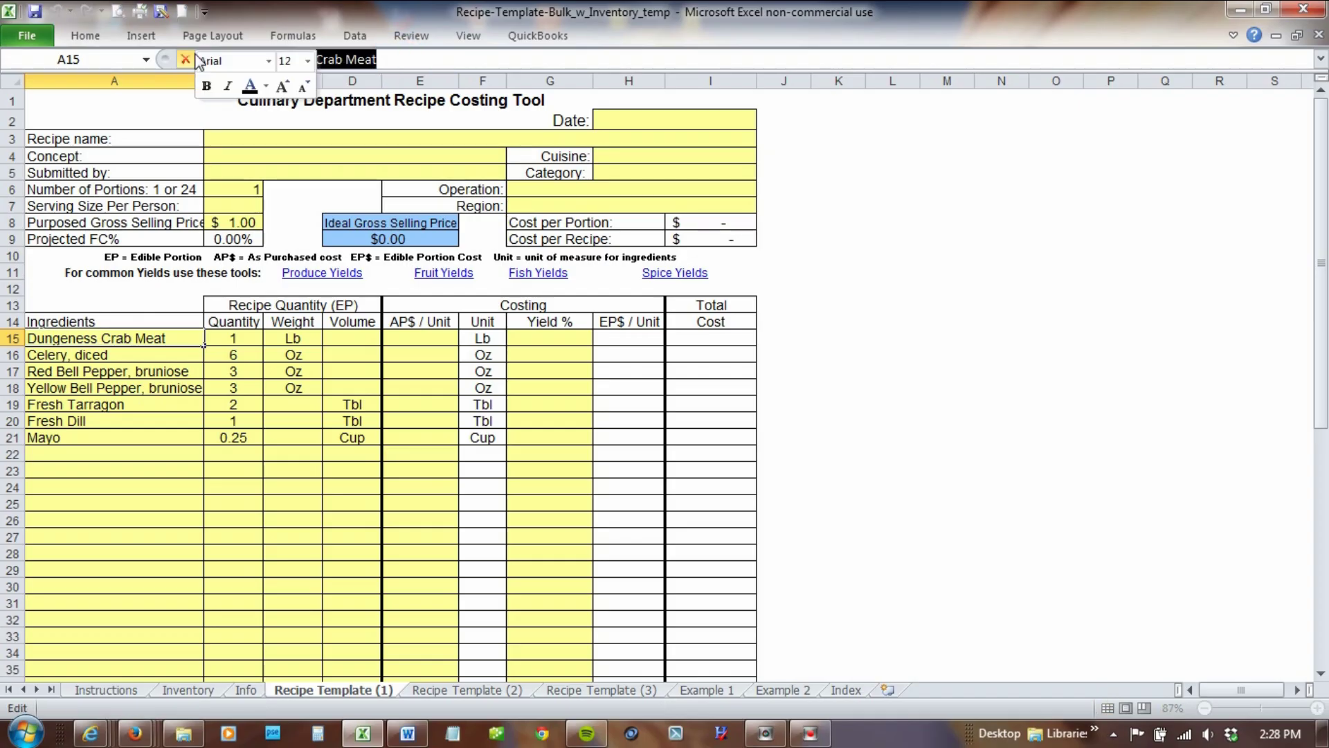
click(141, 354)
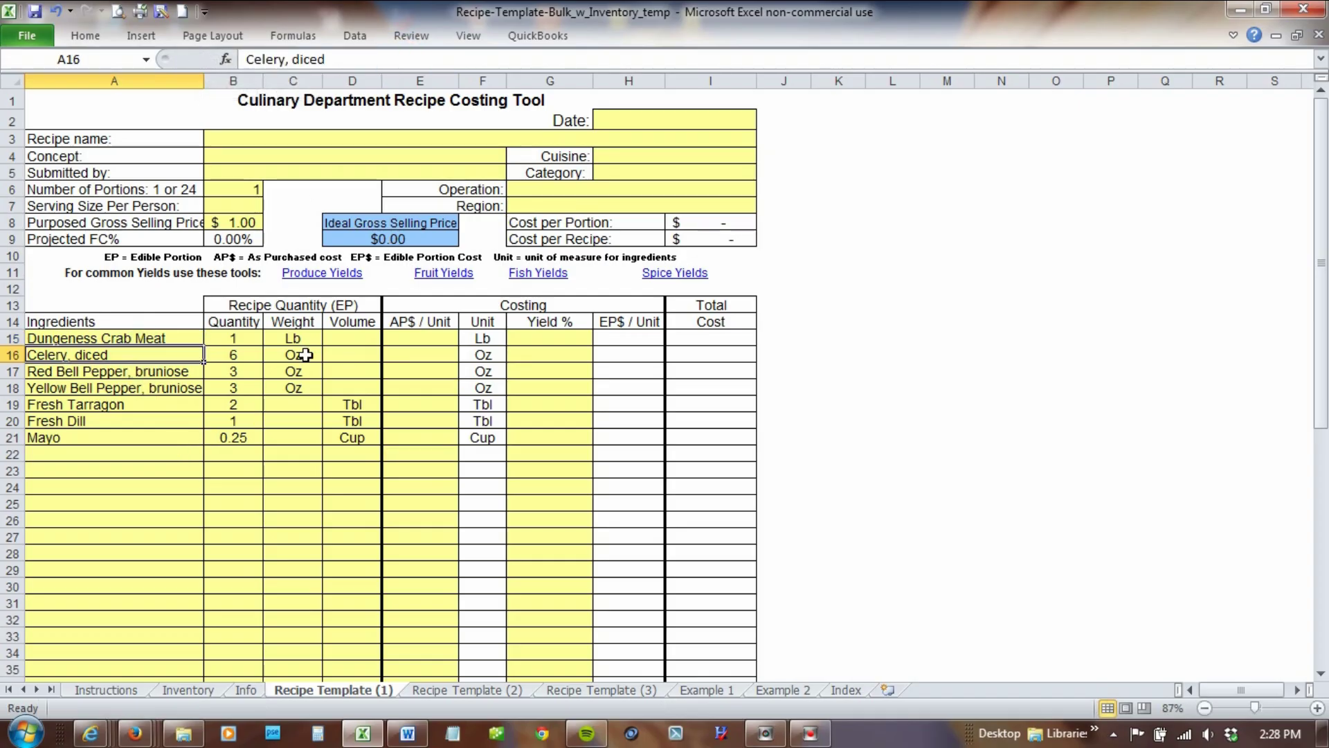
click(410, 337)
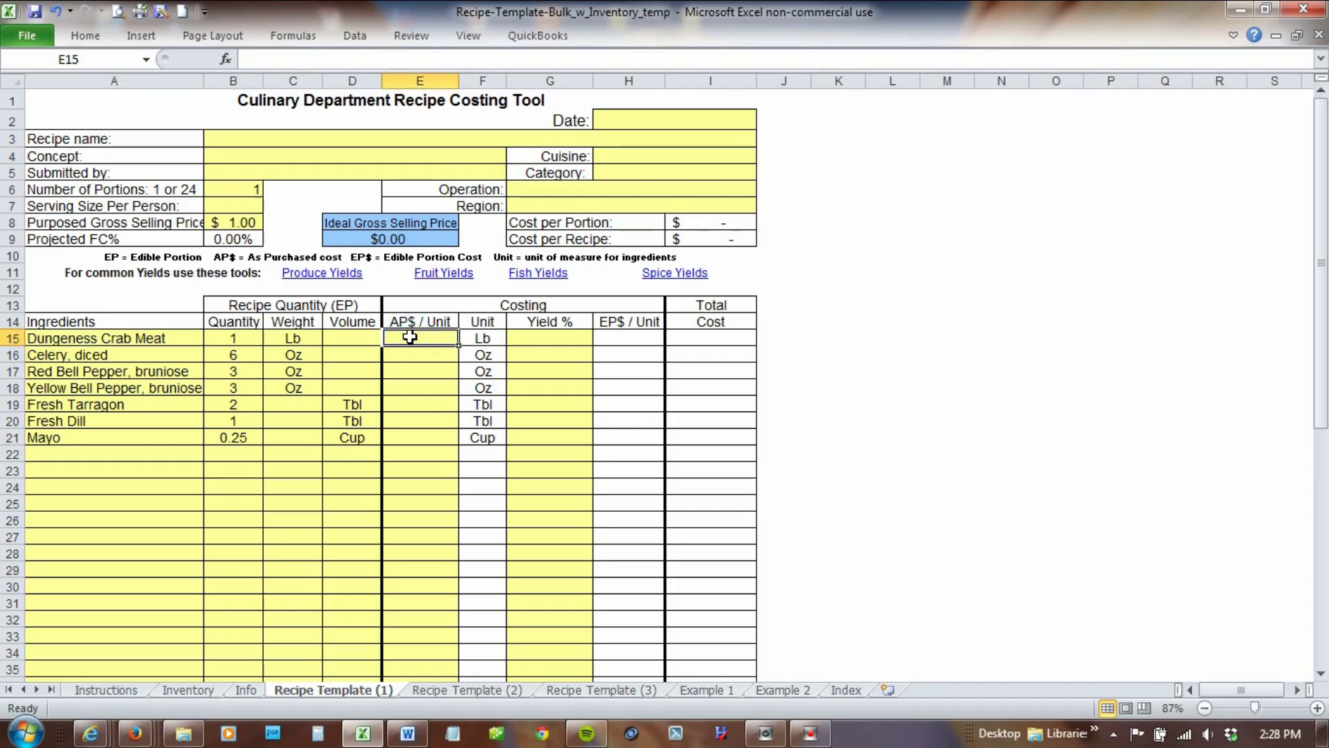
Paste Dungeness Crab Meat as a new Inventory item in C85.
click(187, 690)
scroll(297, 402, down, 15)
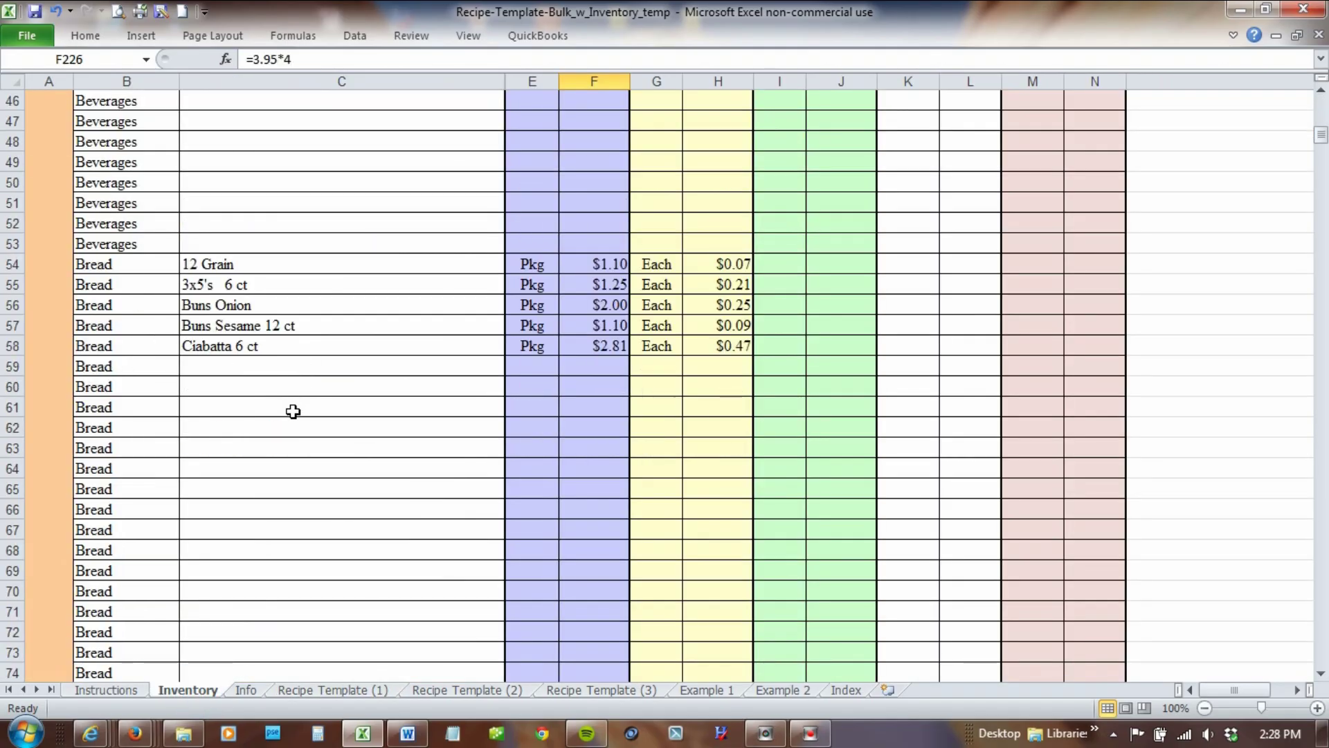
scroll(292, 411, down, 20)
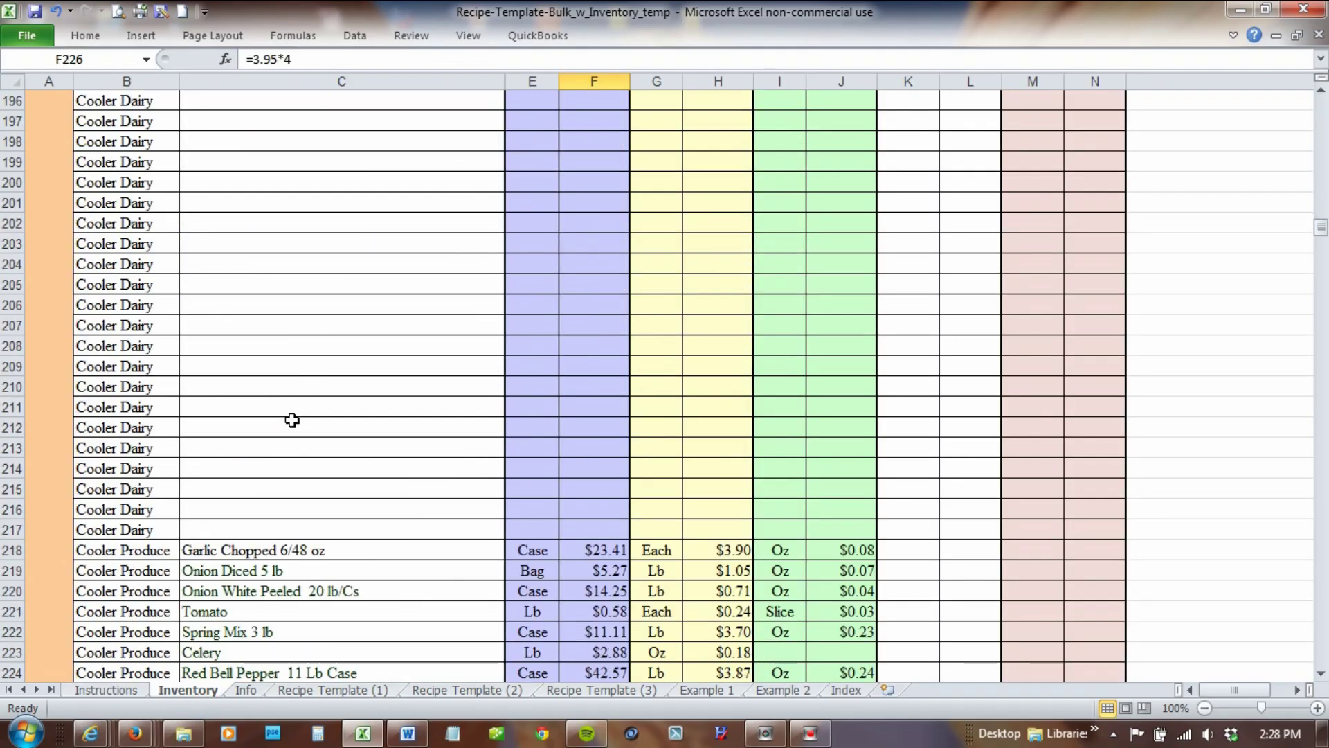
scroll(292, 420, down, 20)
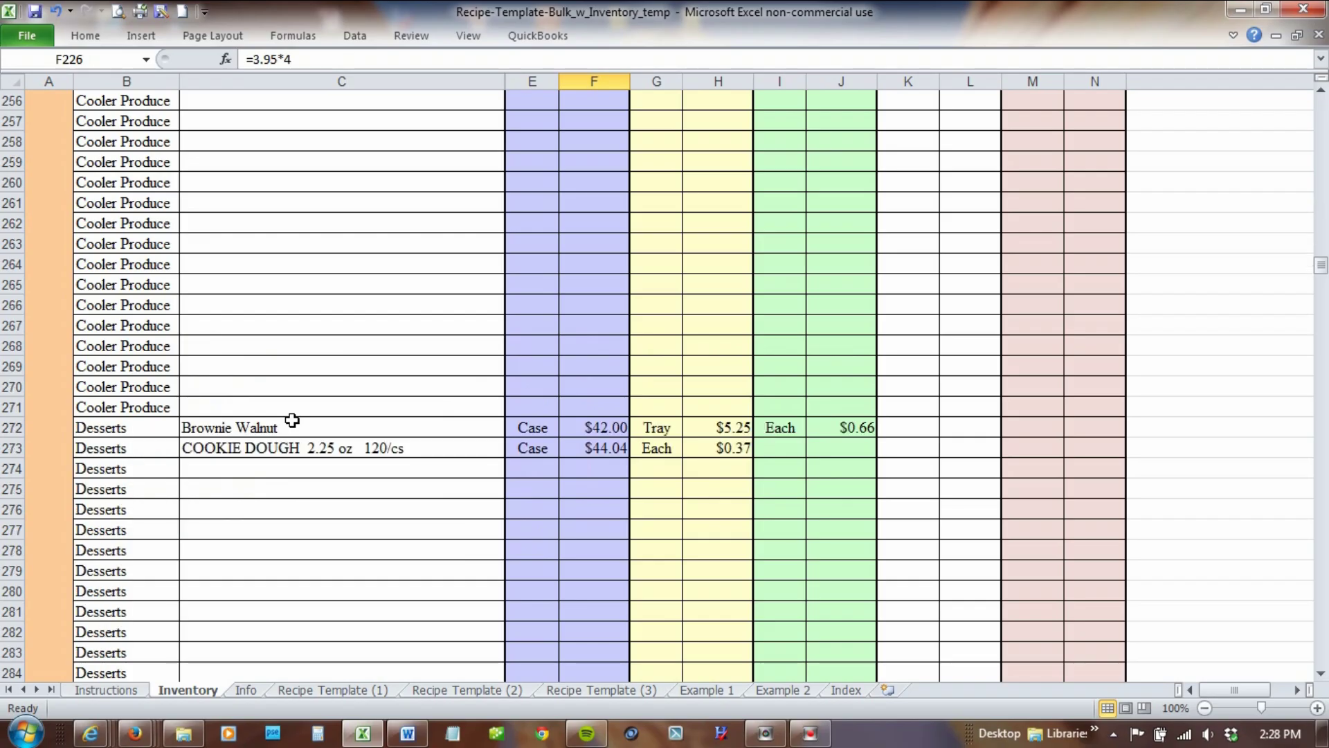
scroll(293, 420, up, 20)
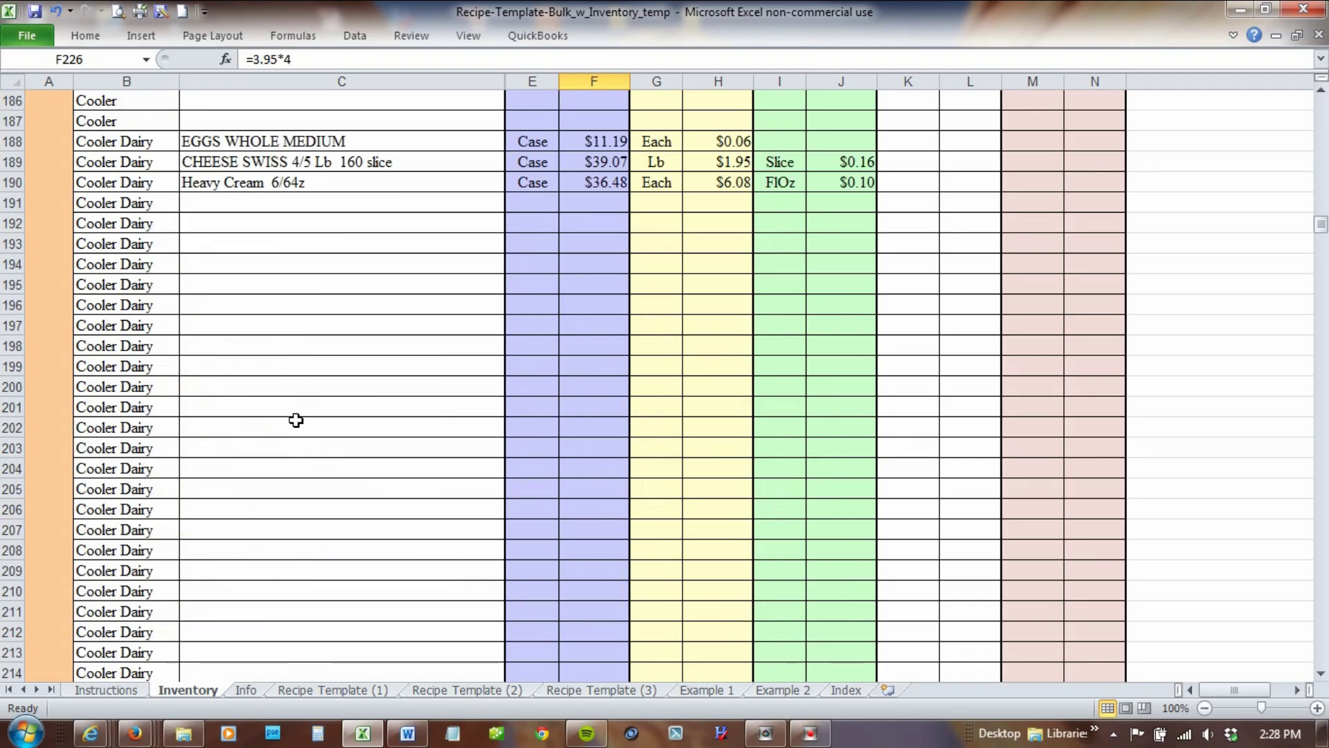
scroll(296, 420, up, 20)
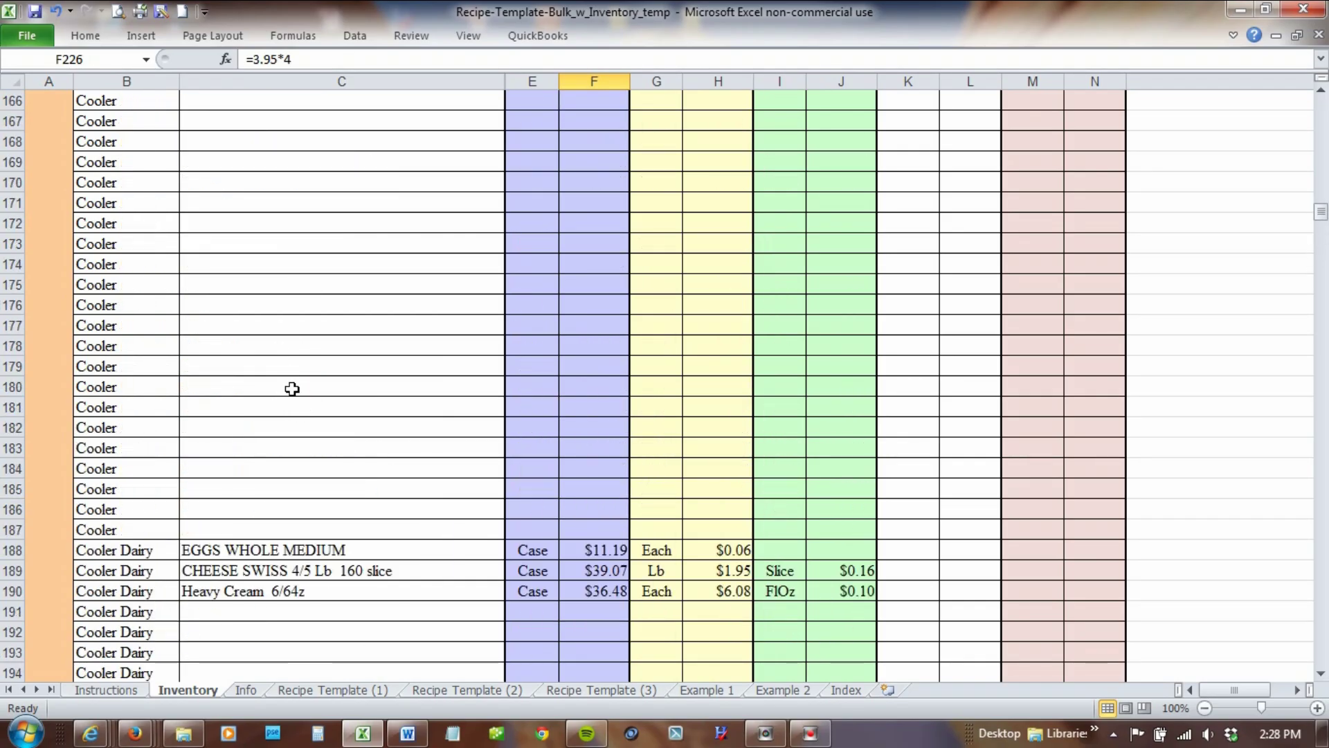
click(279, 188)
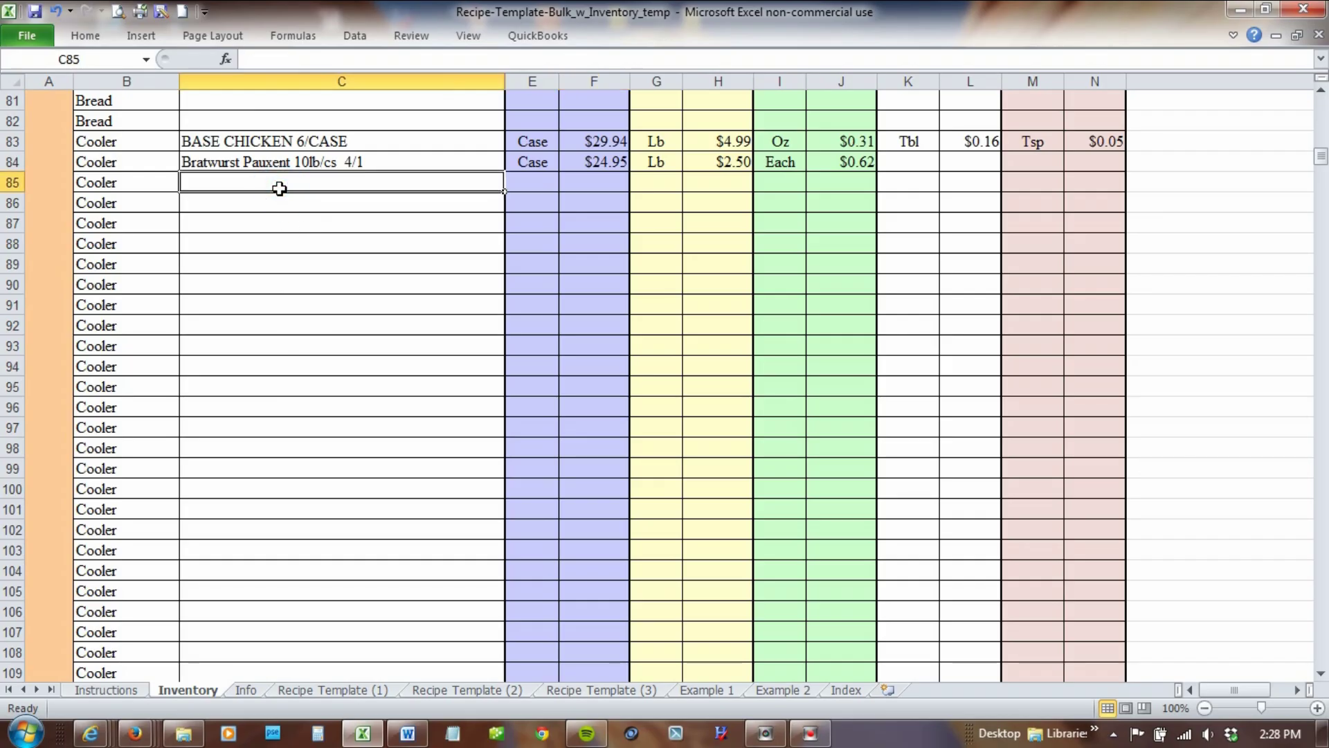
click(309, 61)
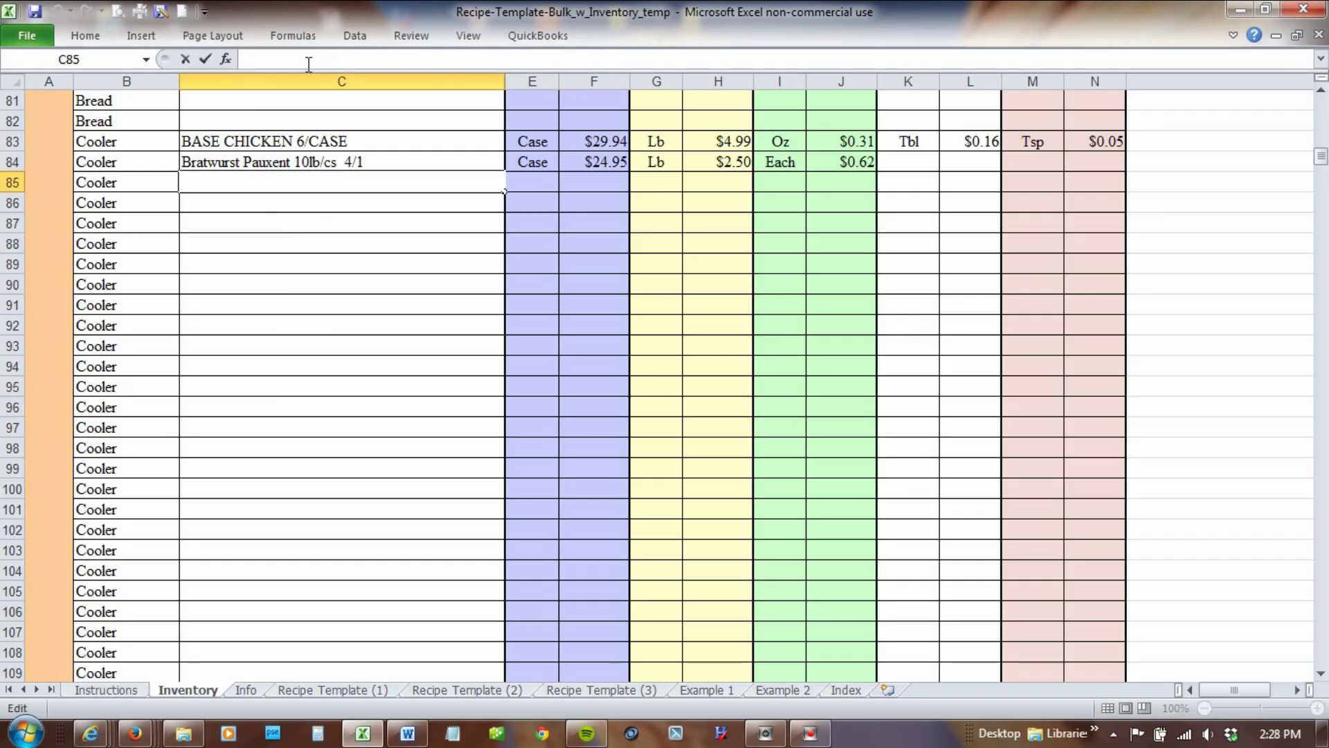
key(ctrl+v)
key(Return)
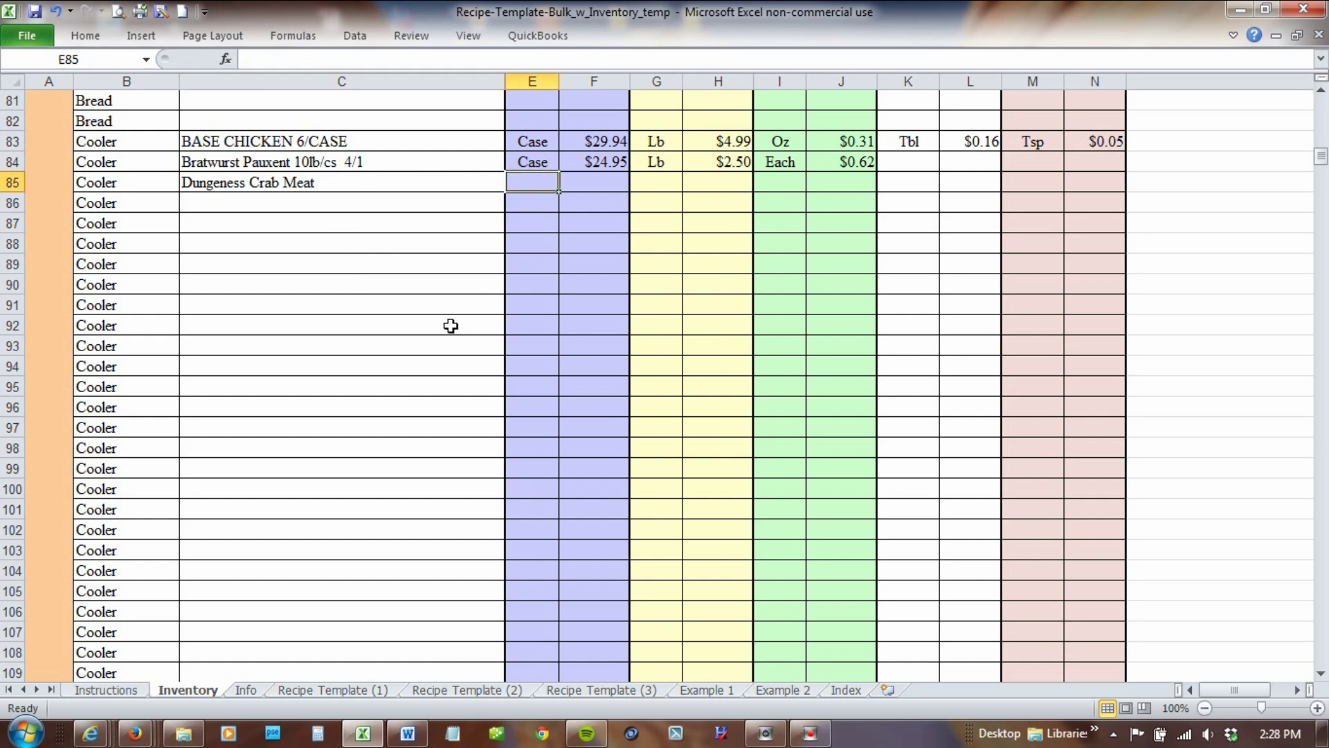
Give the crab meat unit Lb, price 18, breakdown unit Oz, and per-ounce formula =F85/16.
text(Lb)
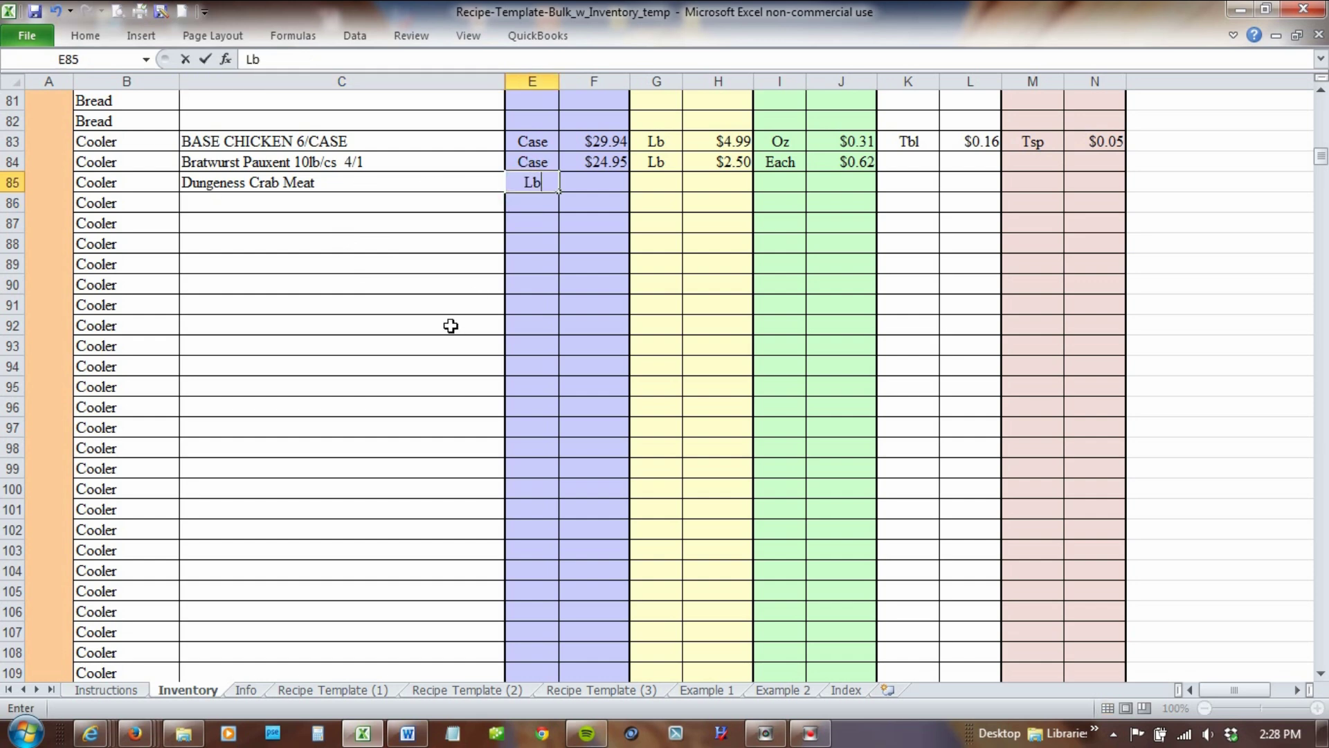
key(Tab)
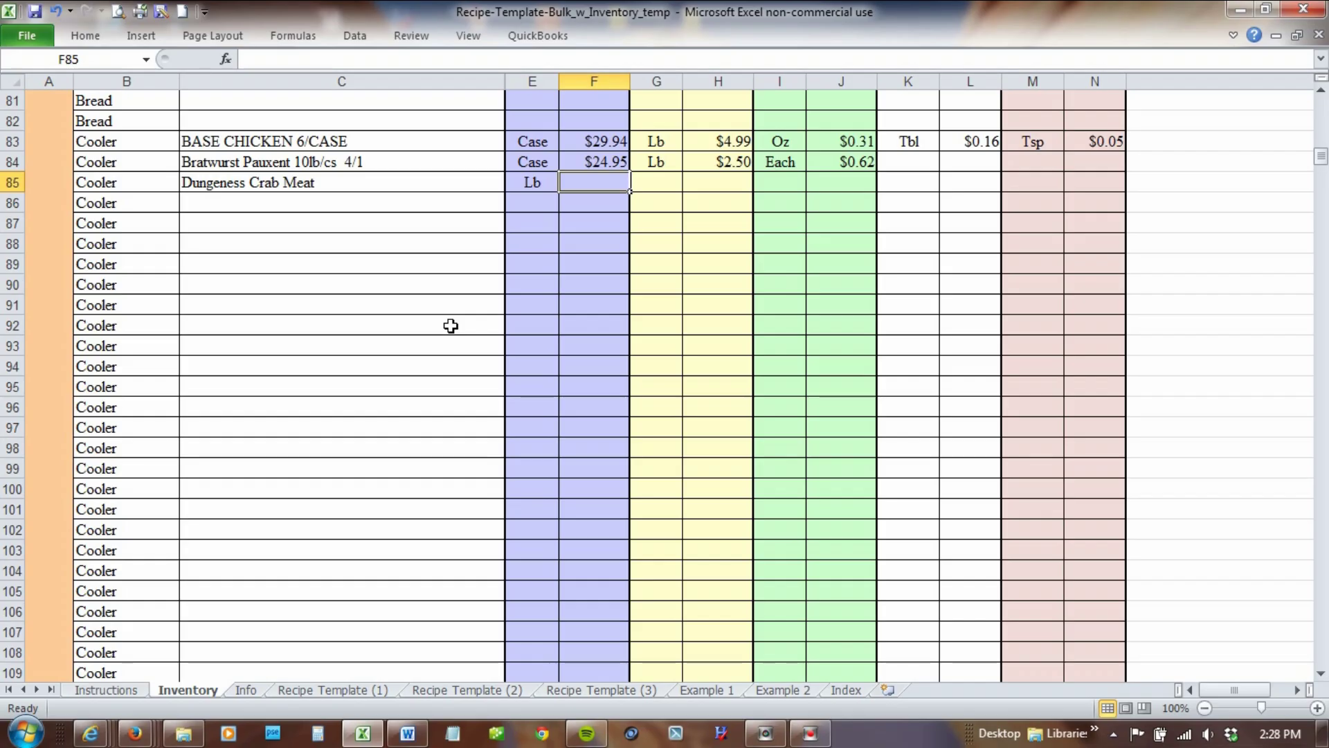
text(18)
key(Tab)
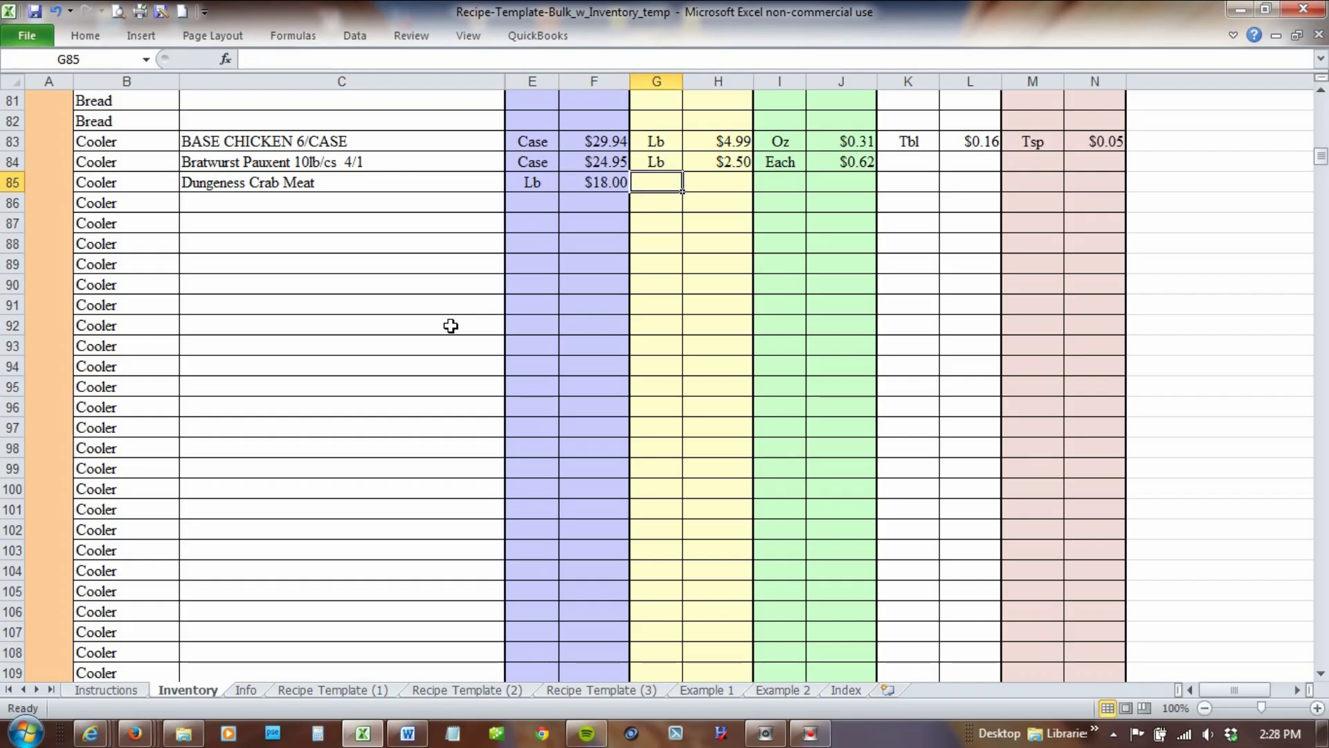
text(O)
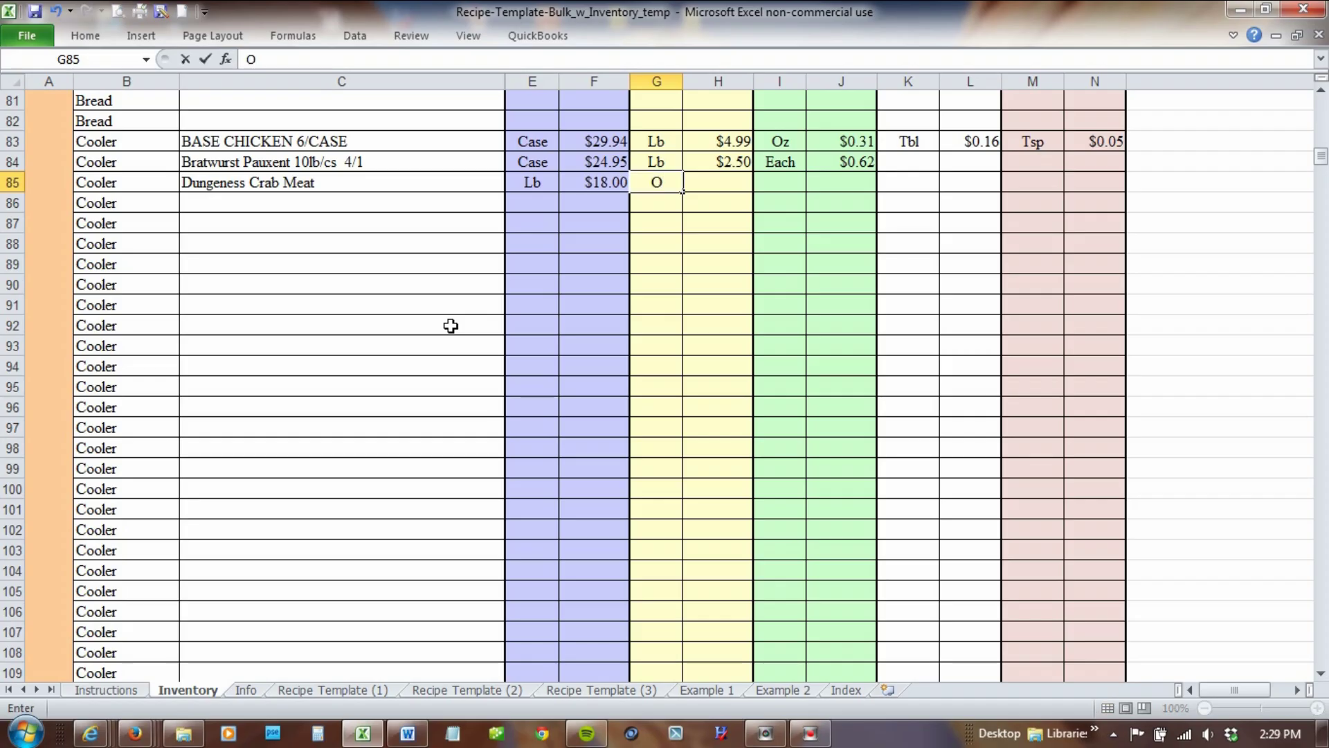
text(z)
key(Tab)
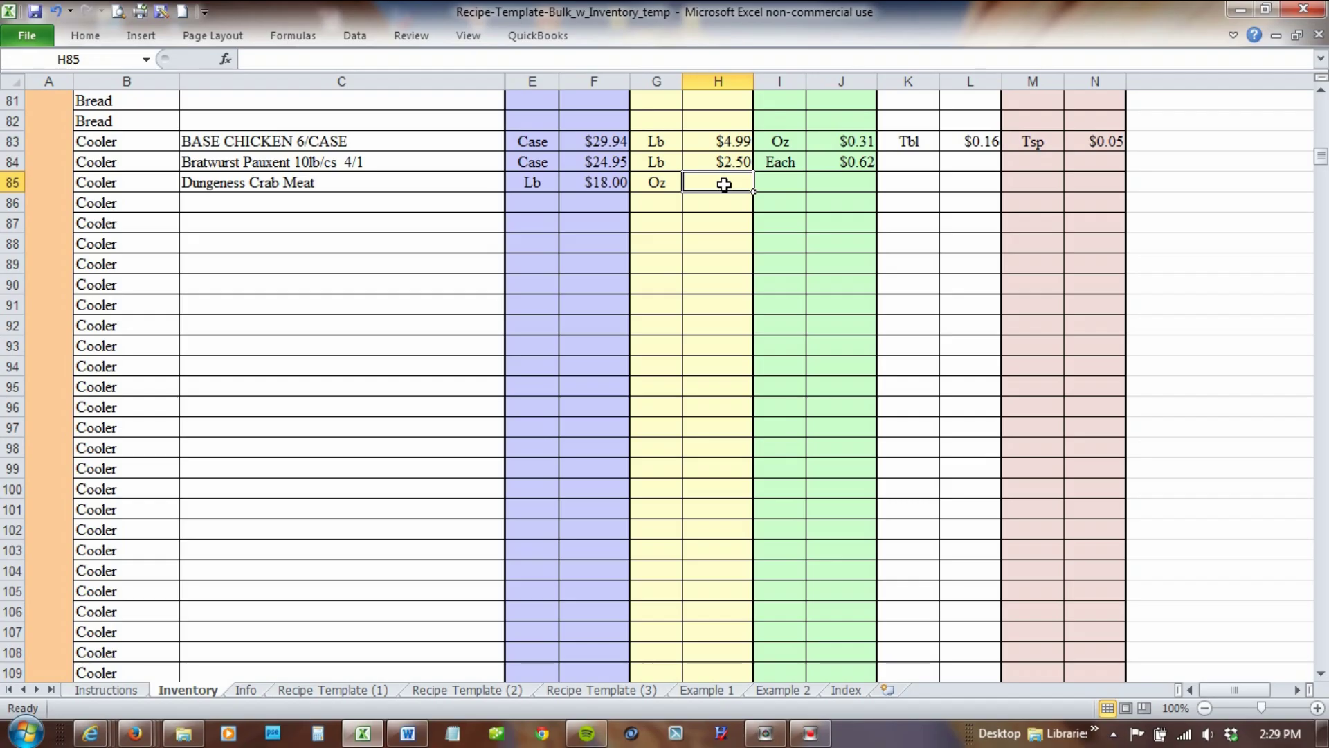
text(=)
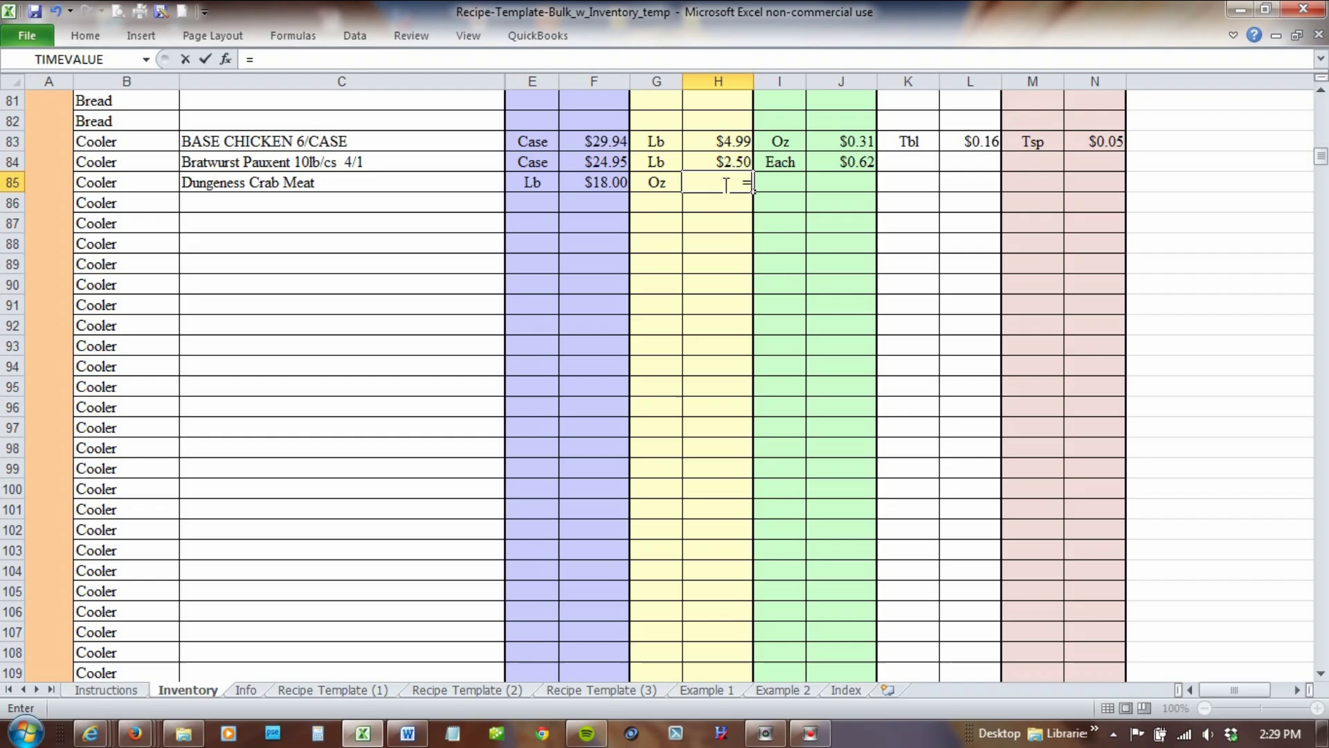
click(601, 184)
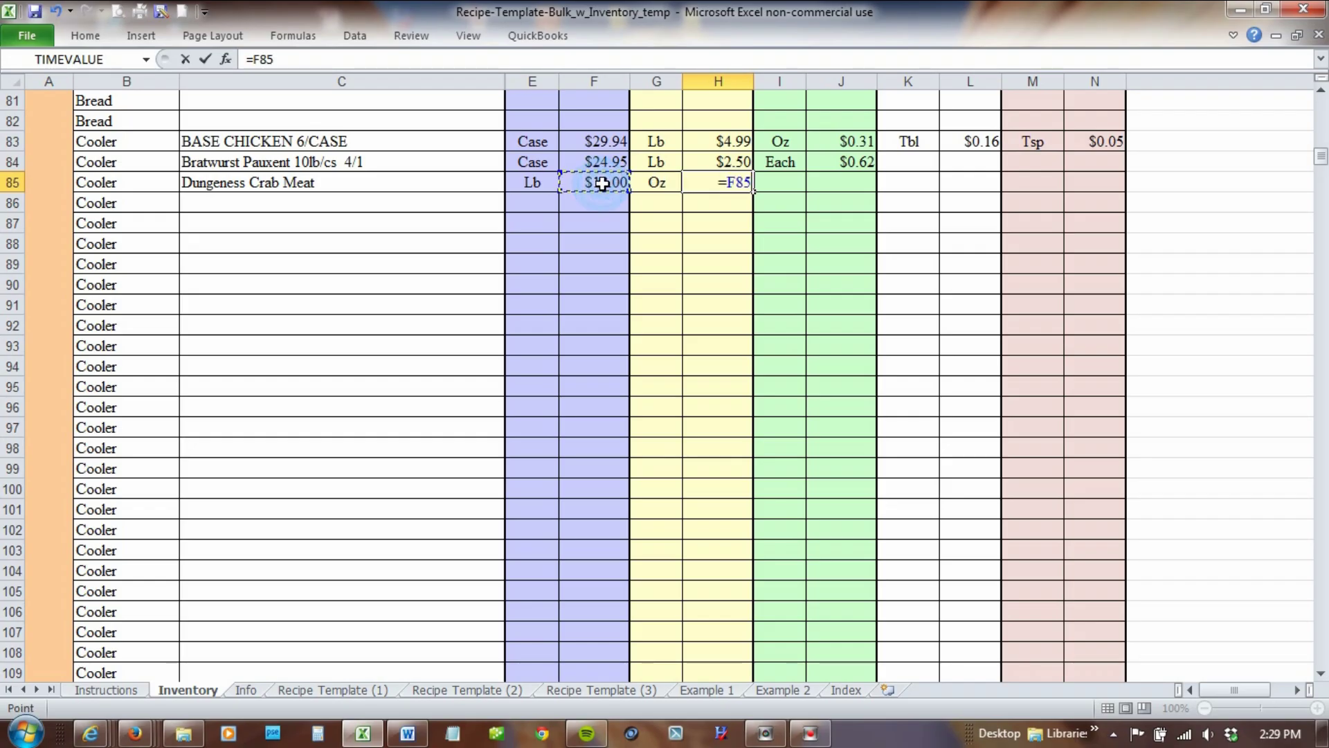
text(/16)
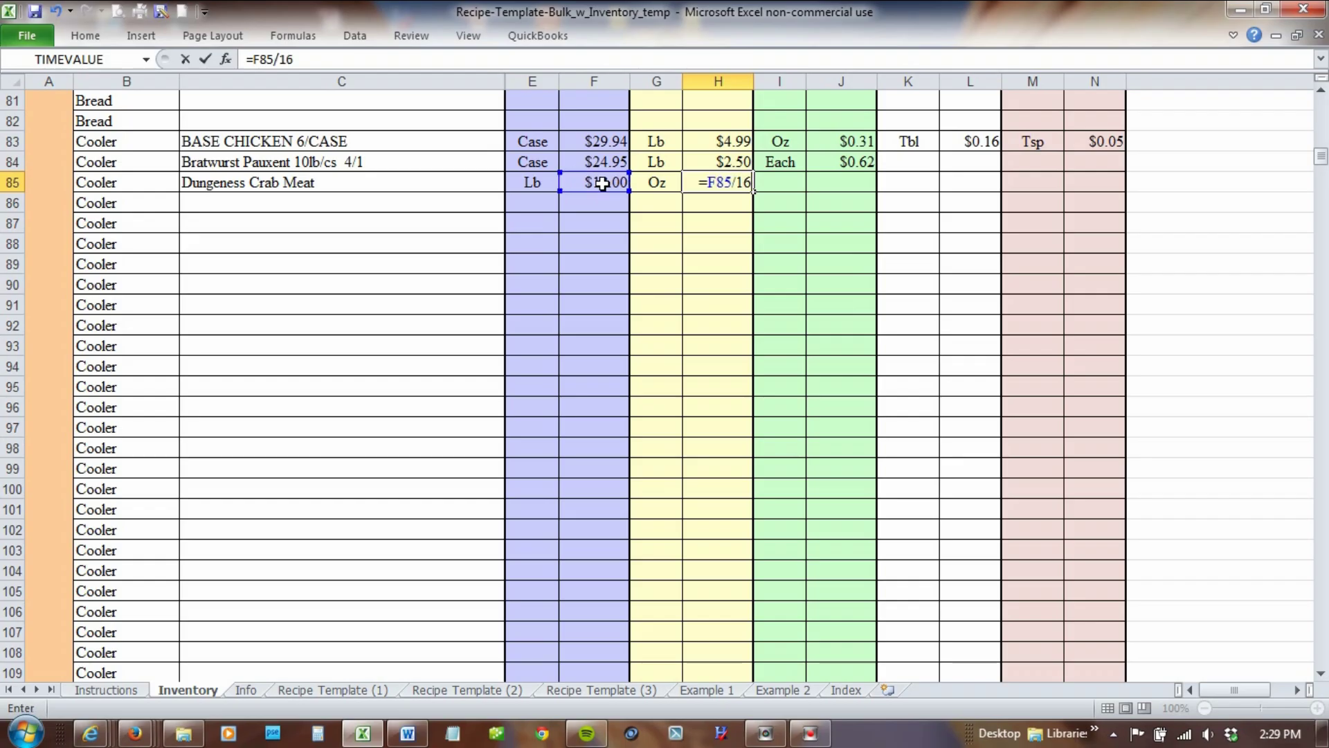
key(Return)
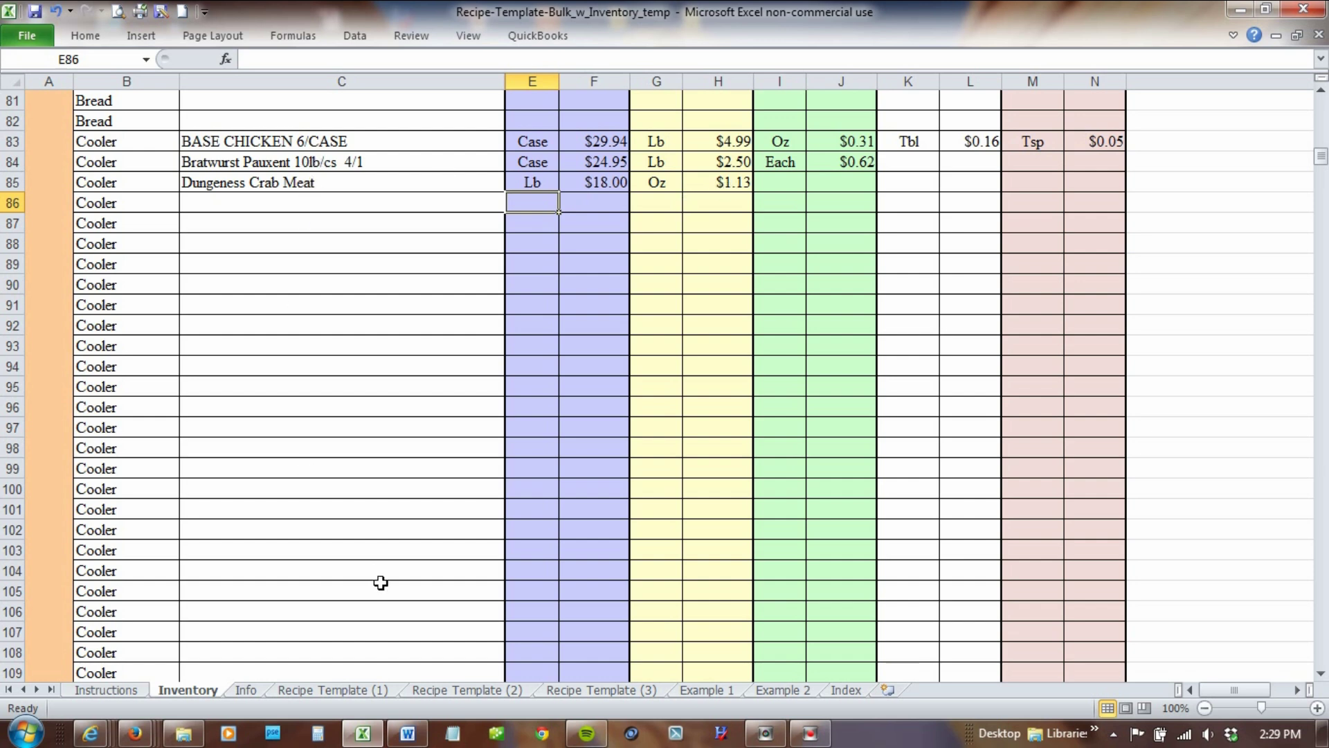
Link crab meat's AP$/Unit in E15 to Inventory!F85 (18.0000), replacing a first link to H85.
click(371, 687)
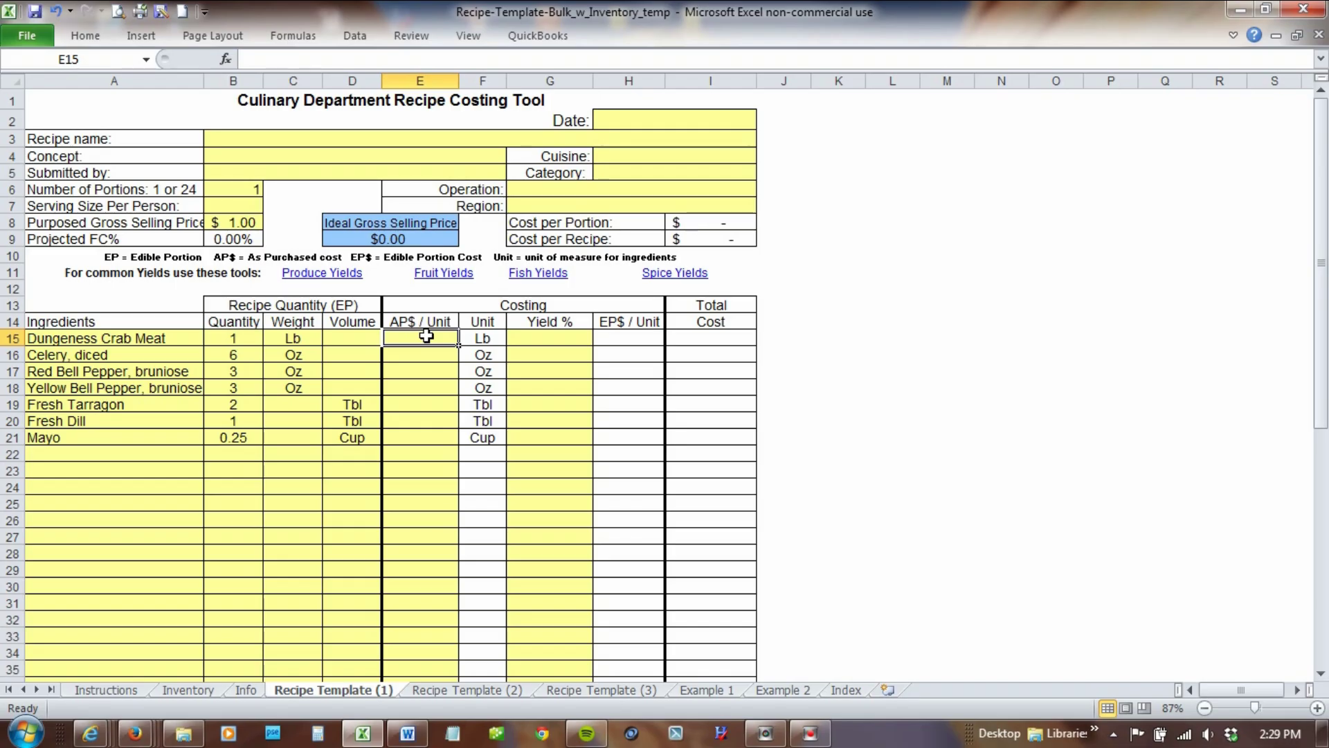
text(=)
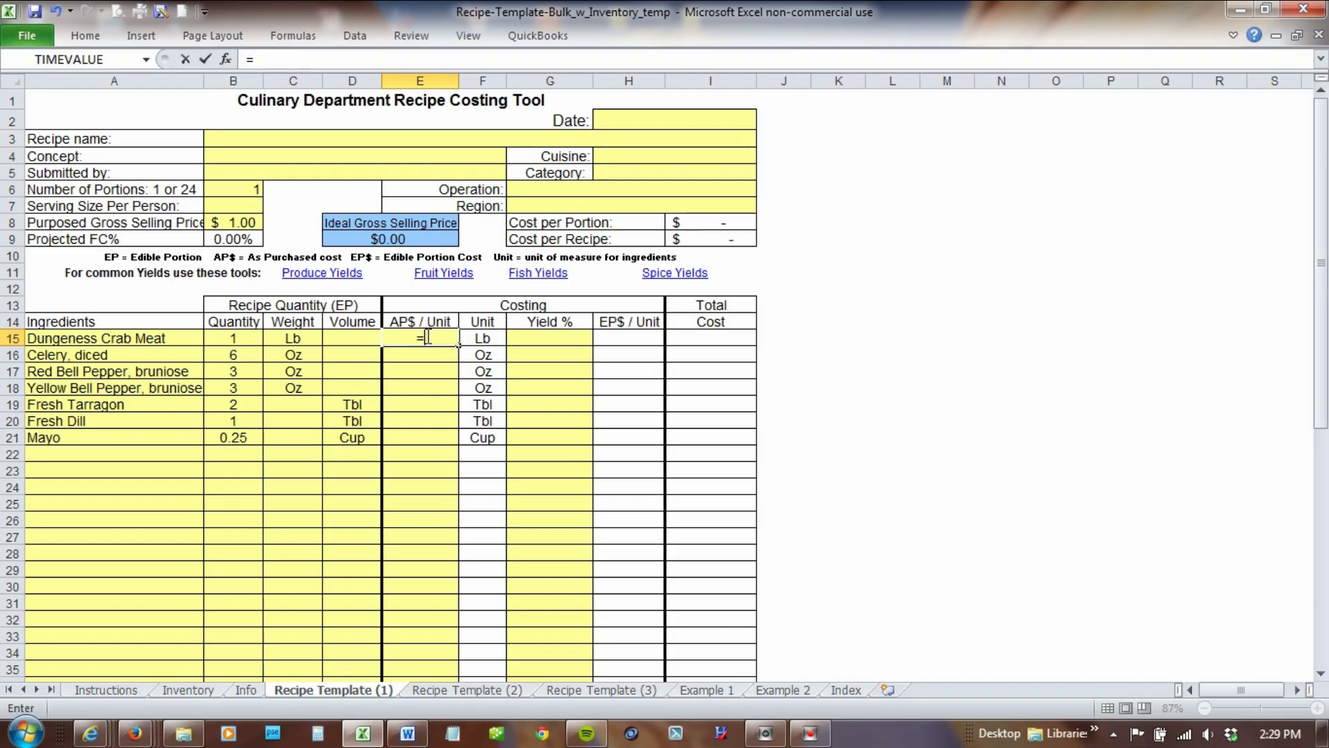
click(193, 691)
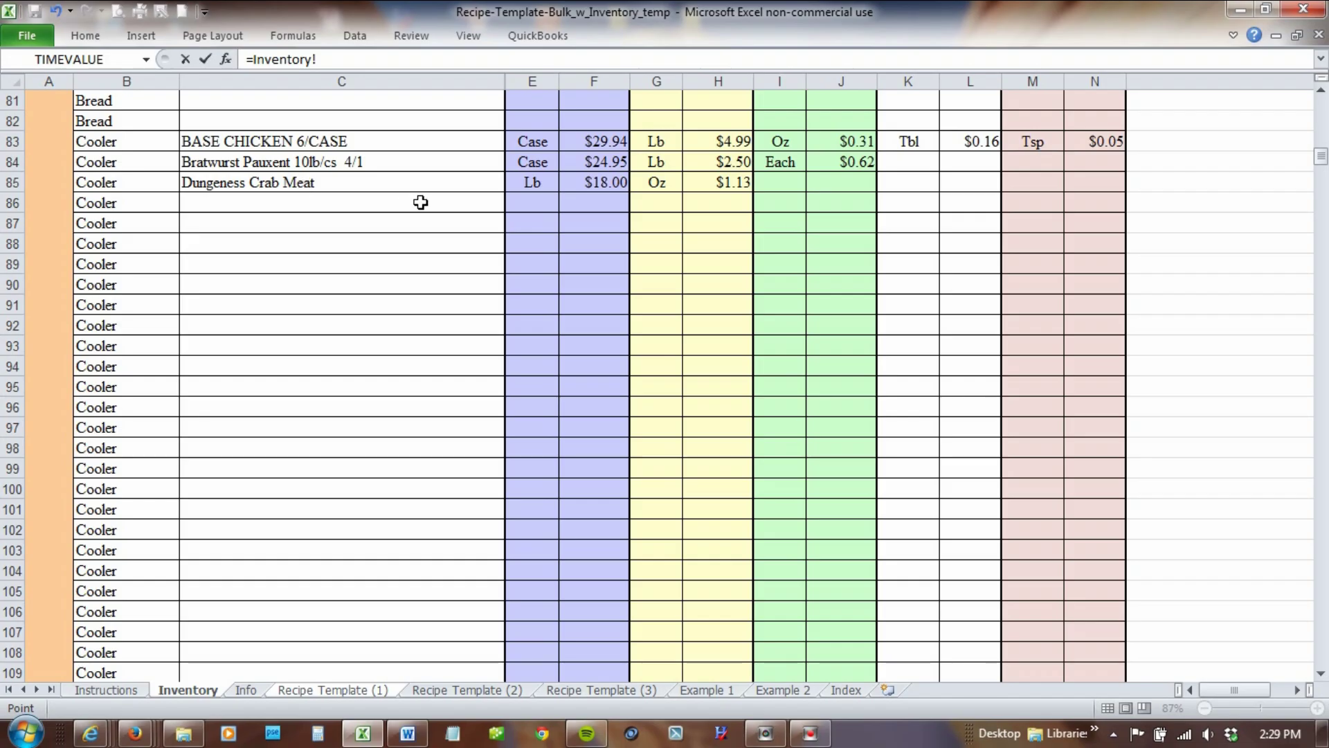
click(729, 182)
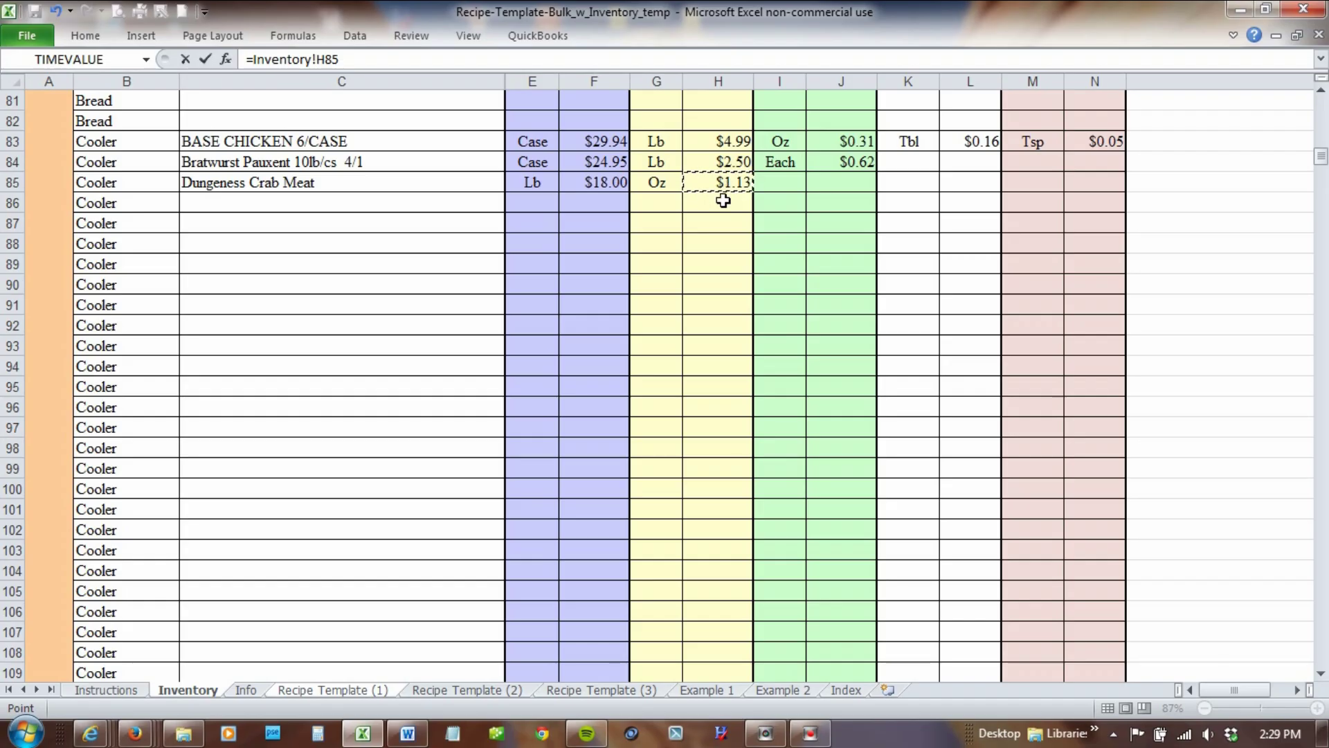
key(Return)
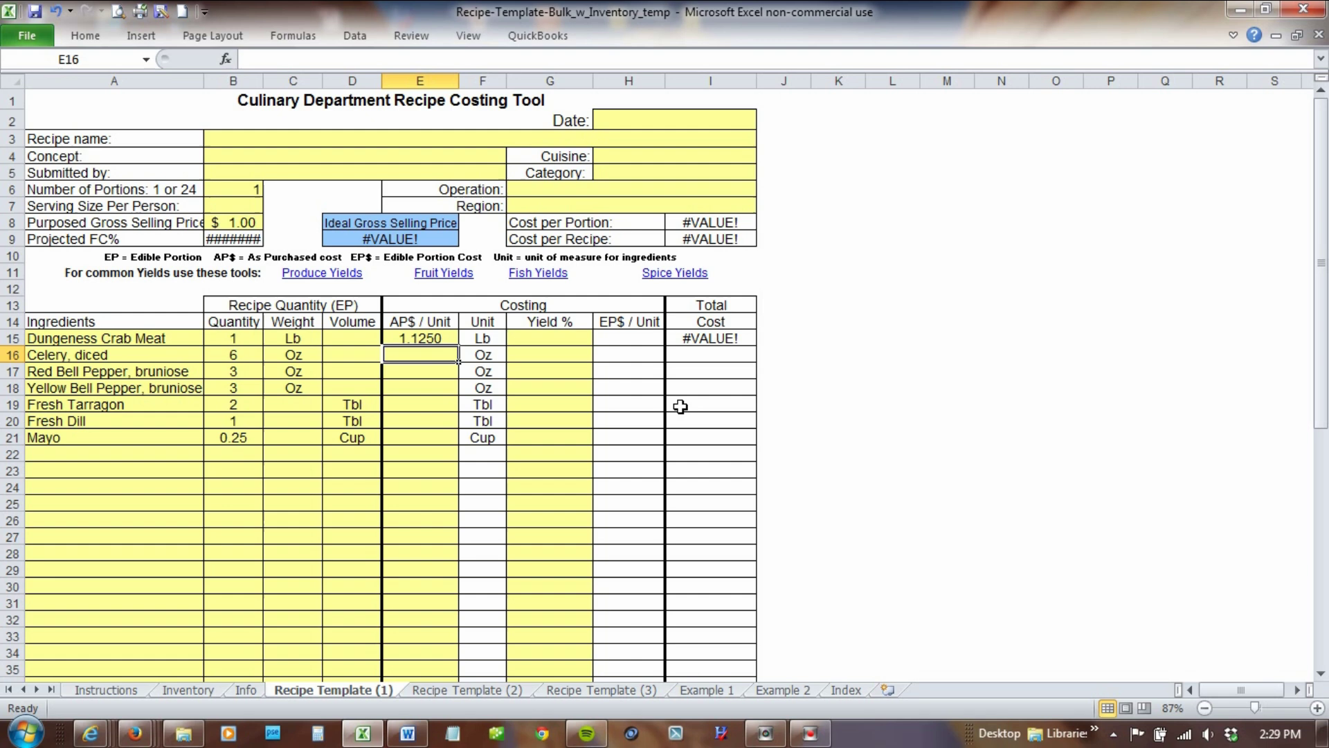
click(441, 338)
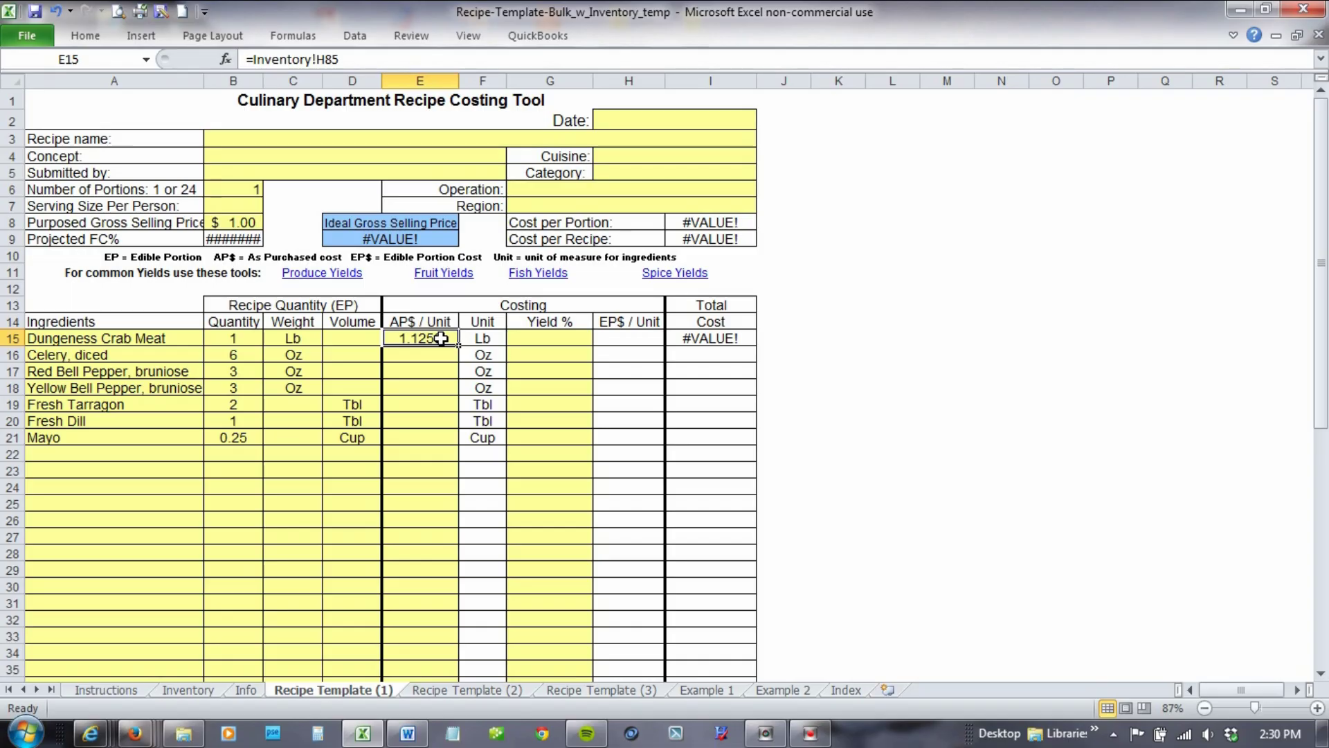
text(=)
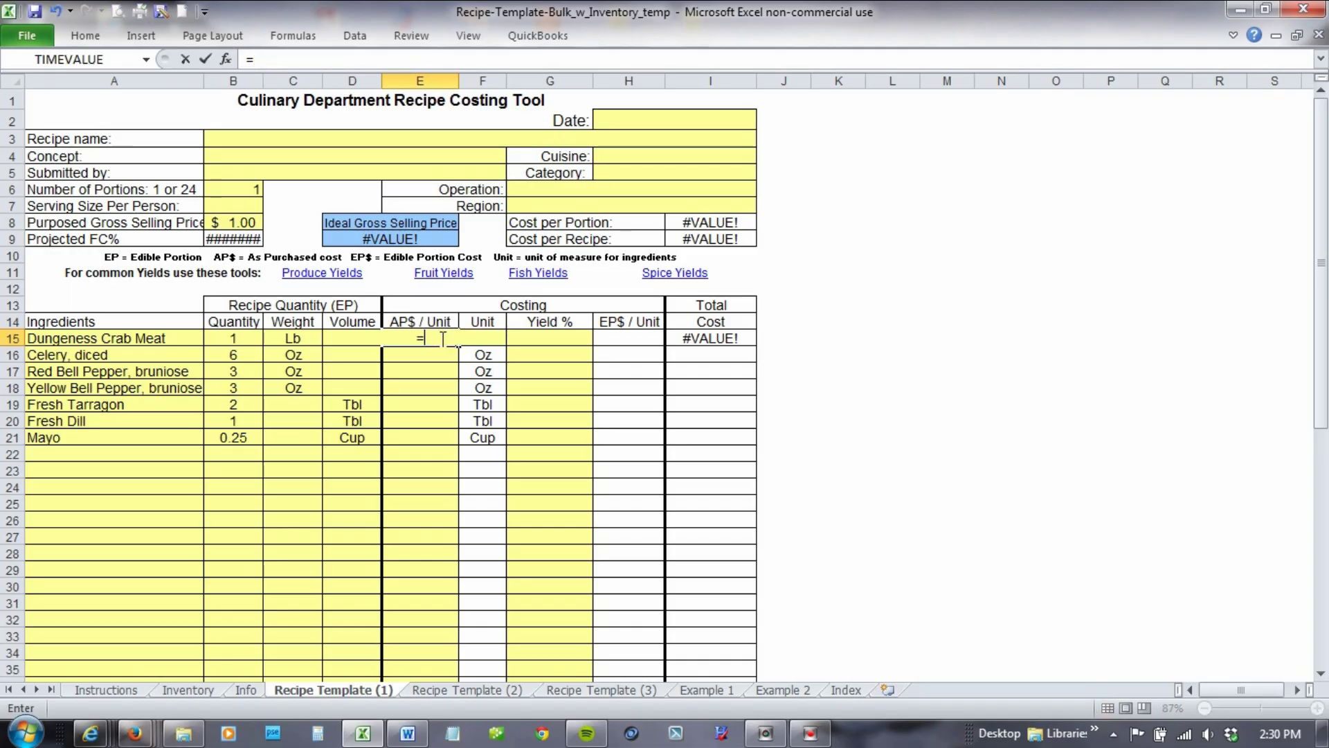
click(186, 692)
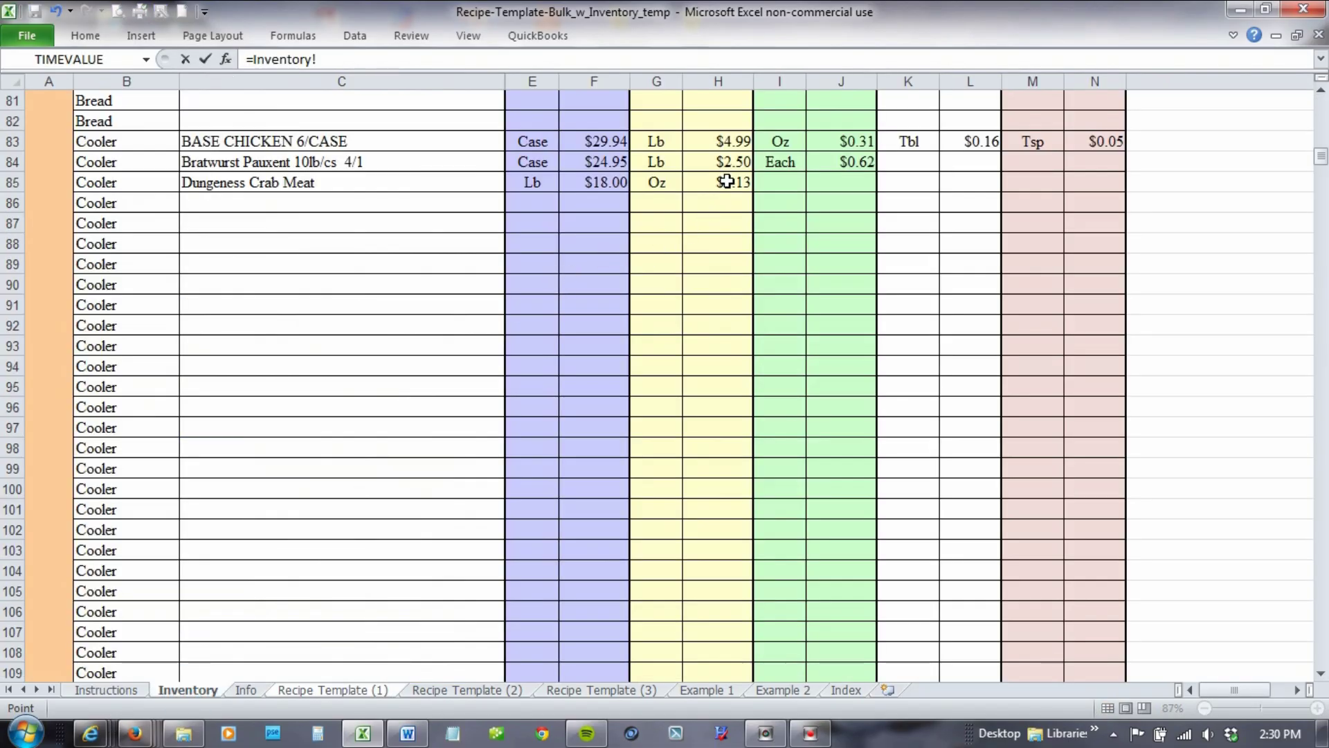
click(611, 182)
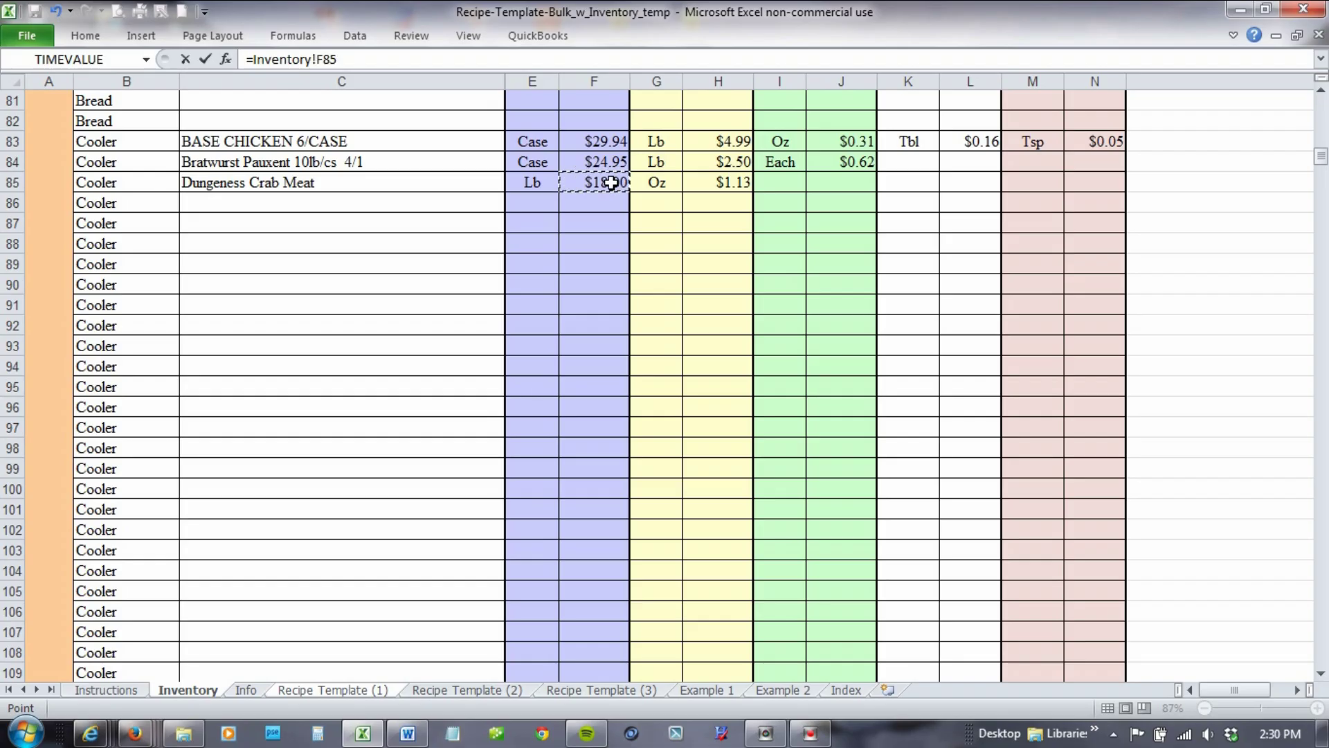
key(Return)
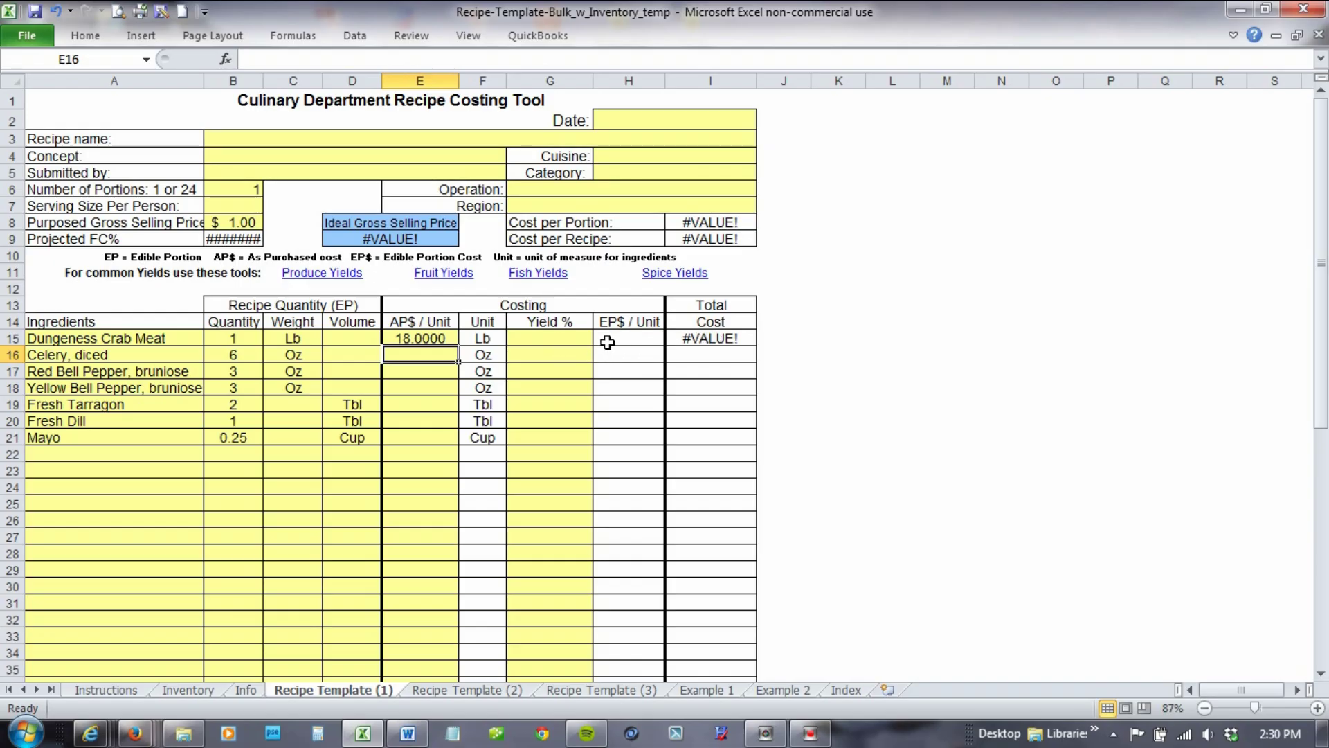
Enter crab meat's yield in G15 as 100%, then change it to 98%.
click(545, 338)
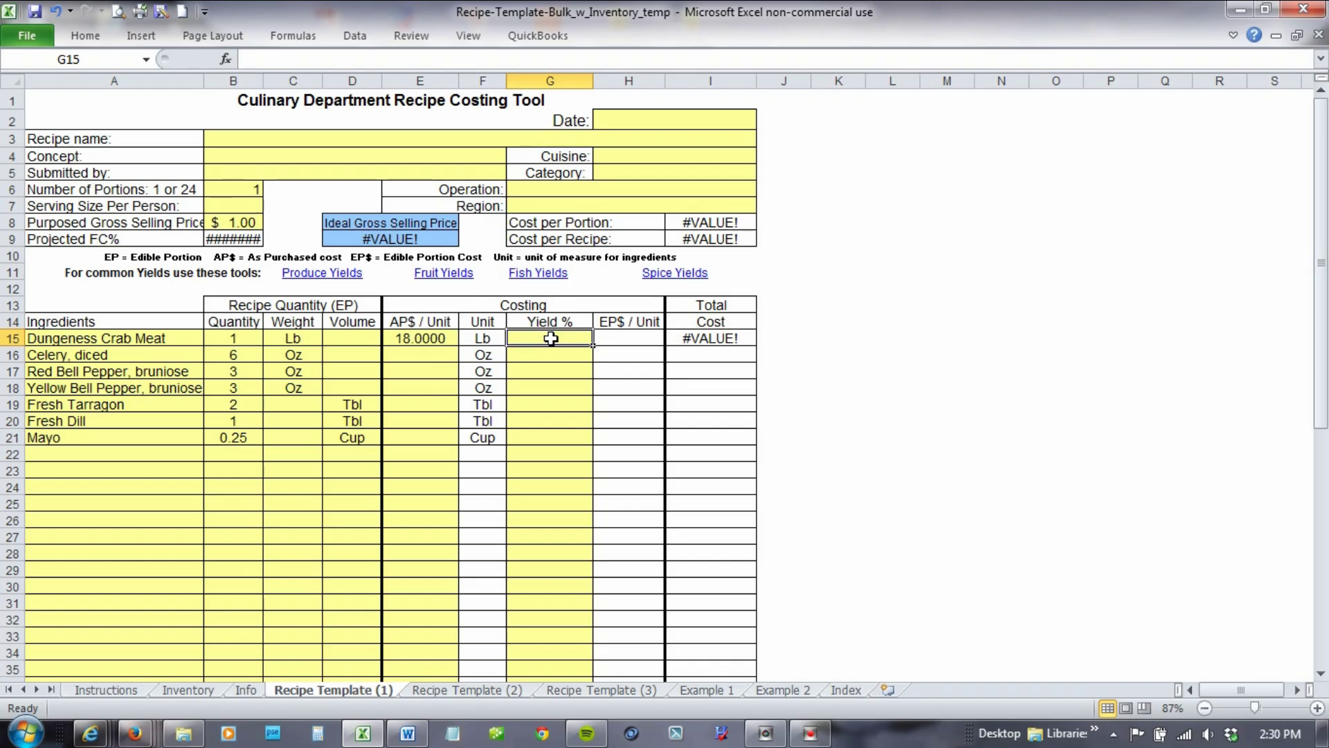
text(100)
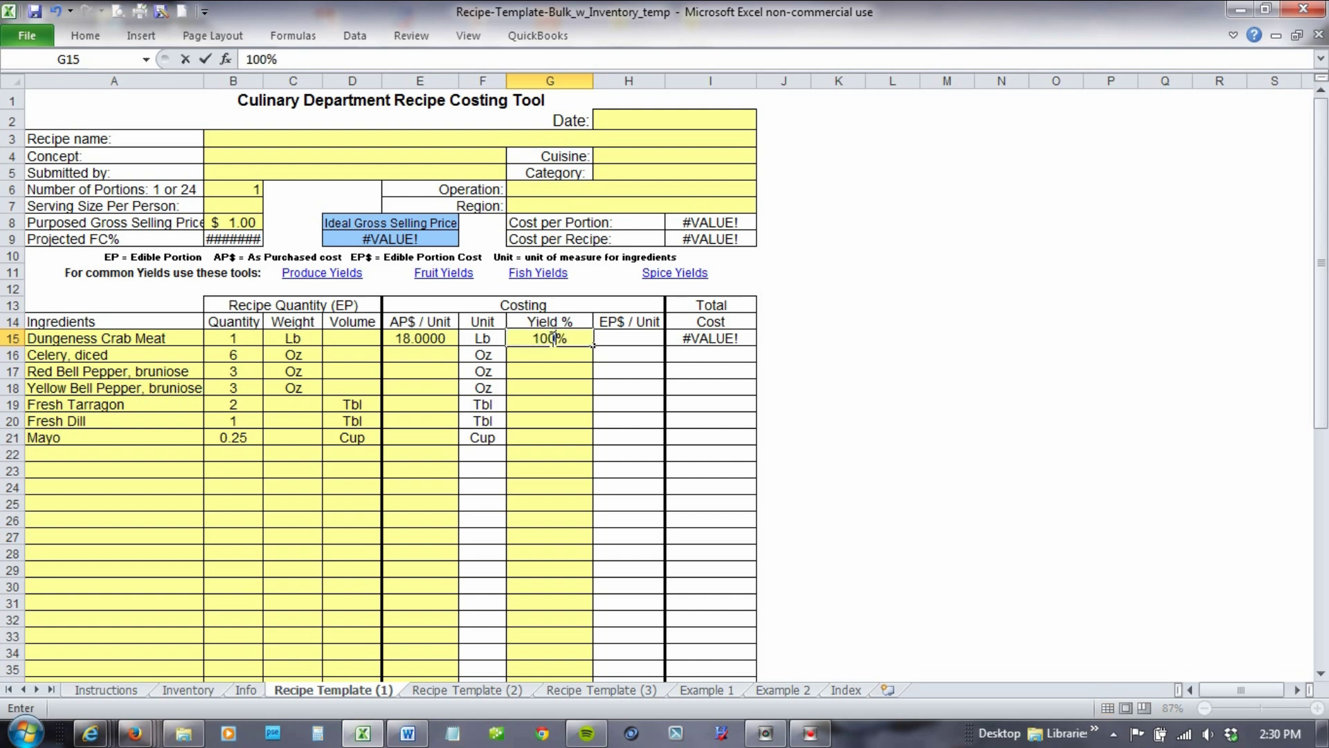
key(Return)
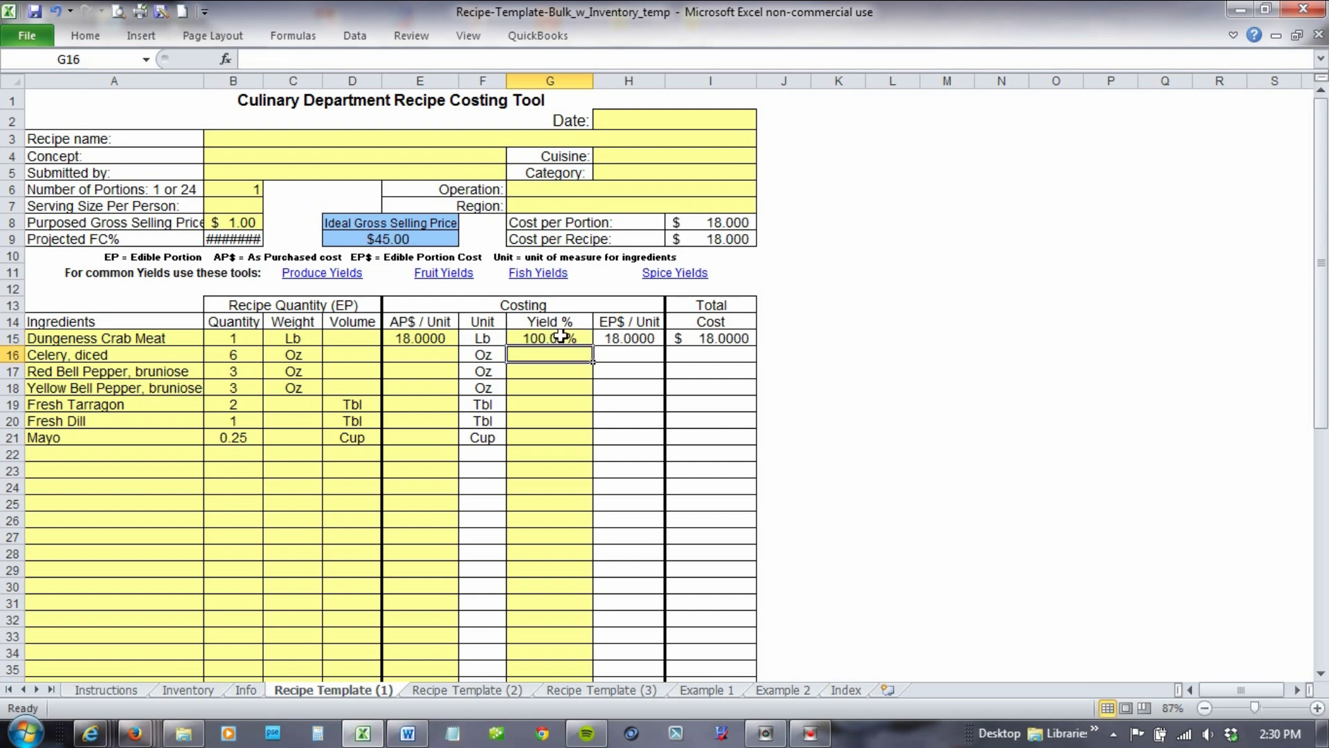
click(561, 337)
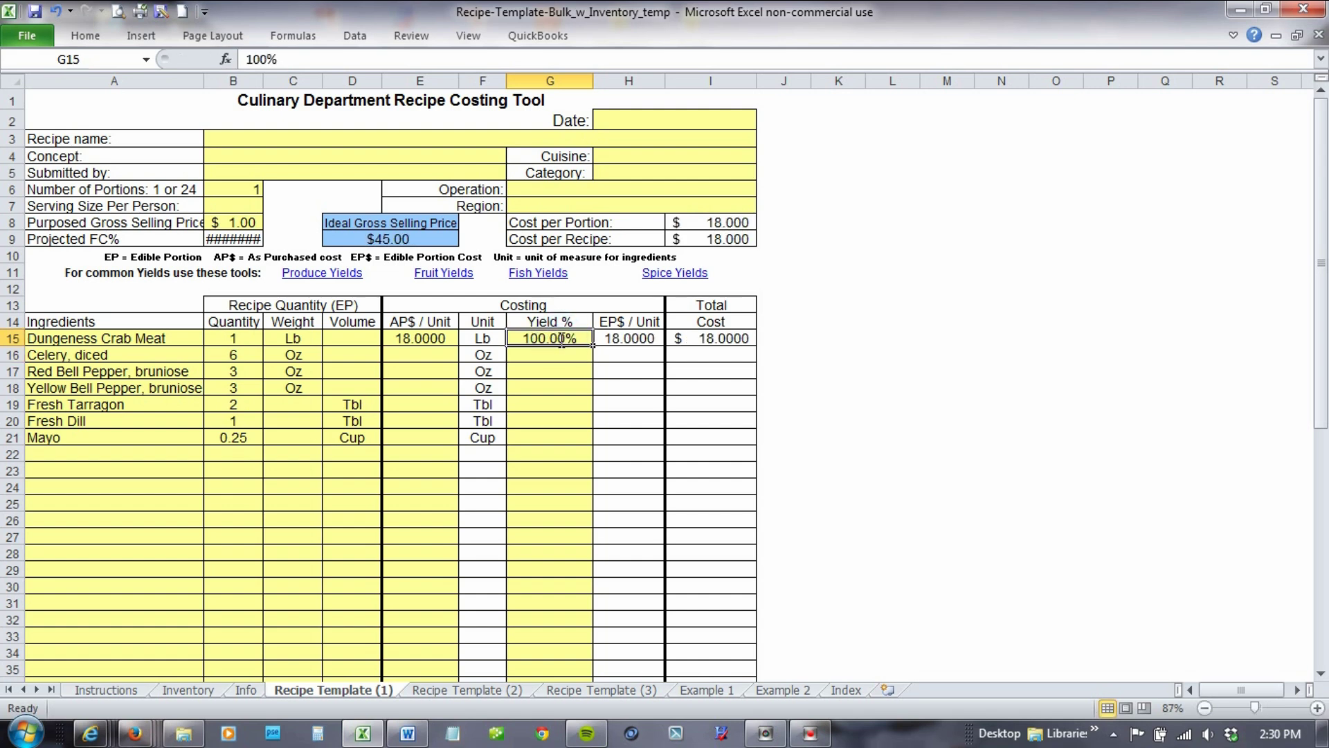
text(98)
key(Return)
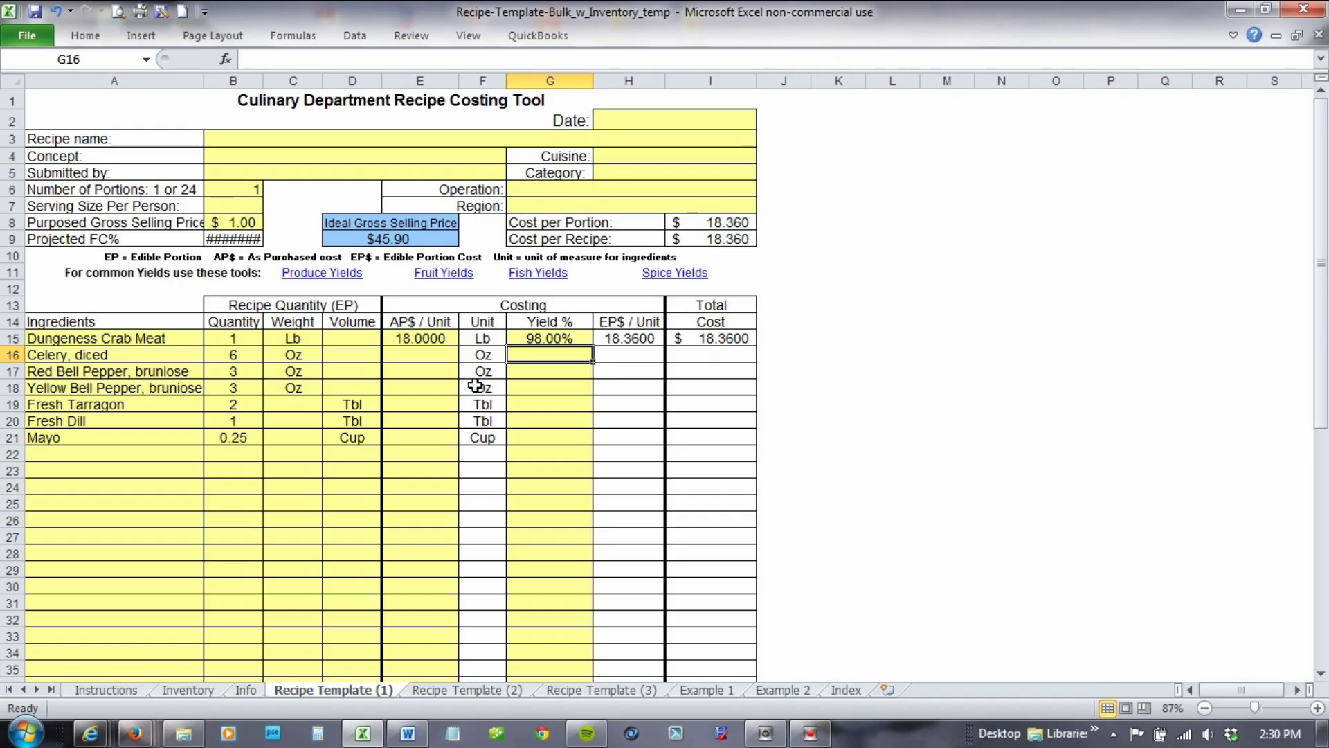
Link Celery's AP$/Unit in E16 to its Inventory per-ounce price of 0.1800.
click(427, 355)
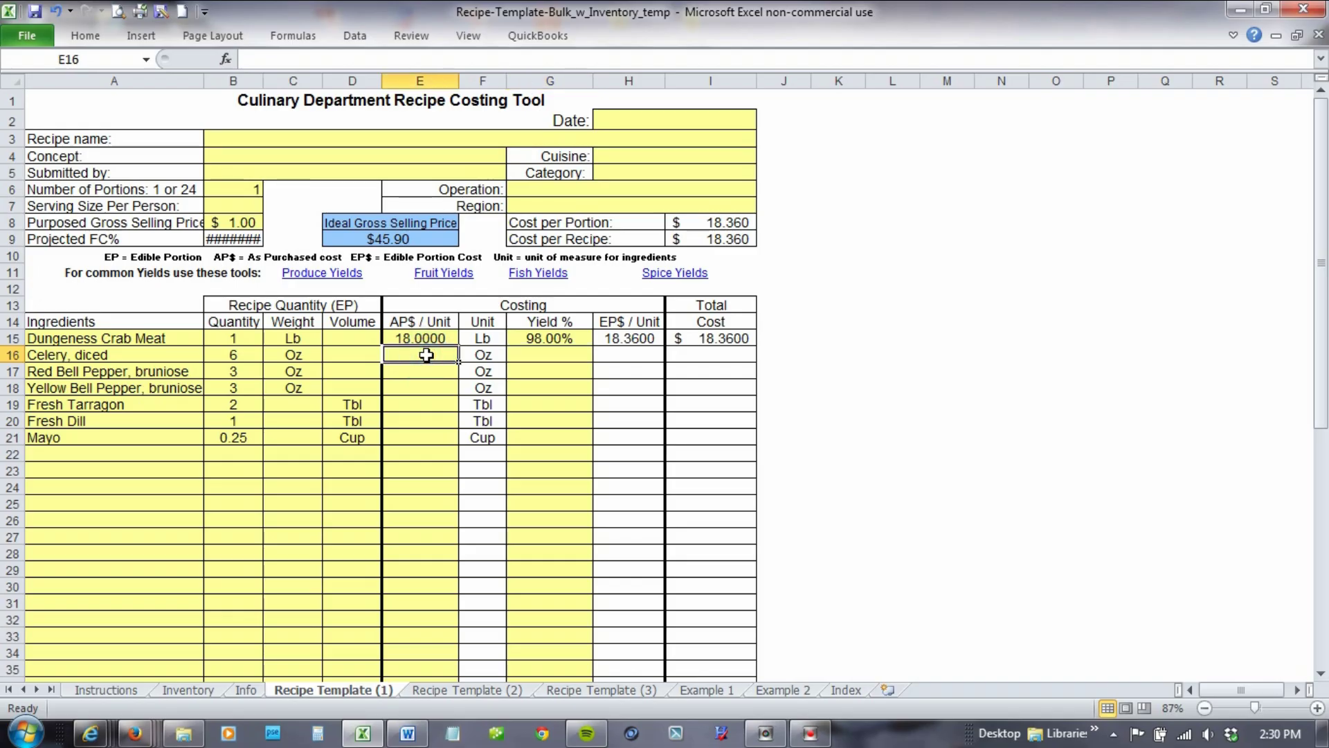
text(=)
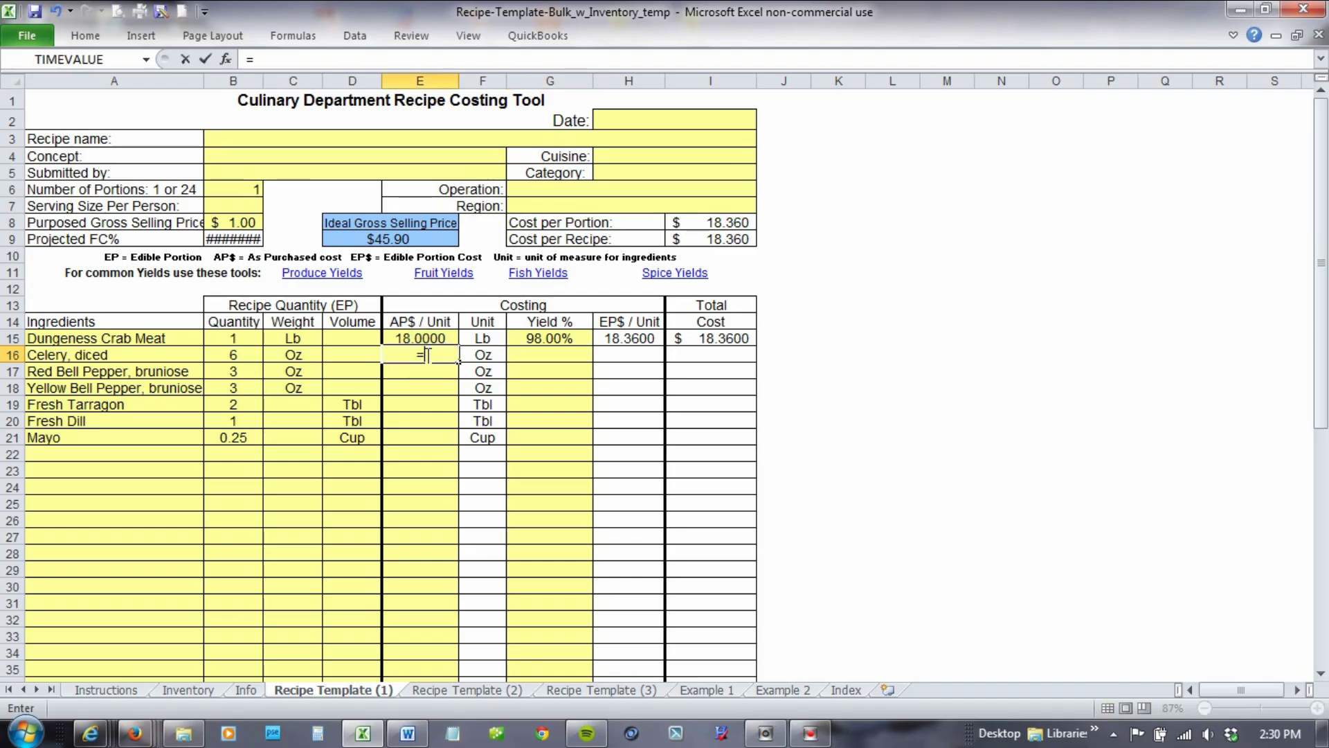
click(198, 687)
scroll(321, 329, down, 20)
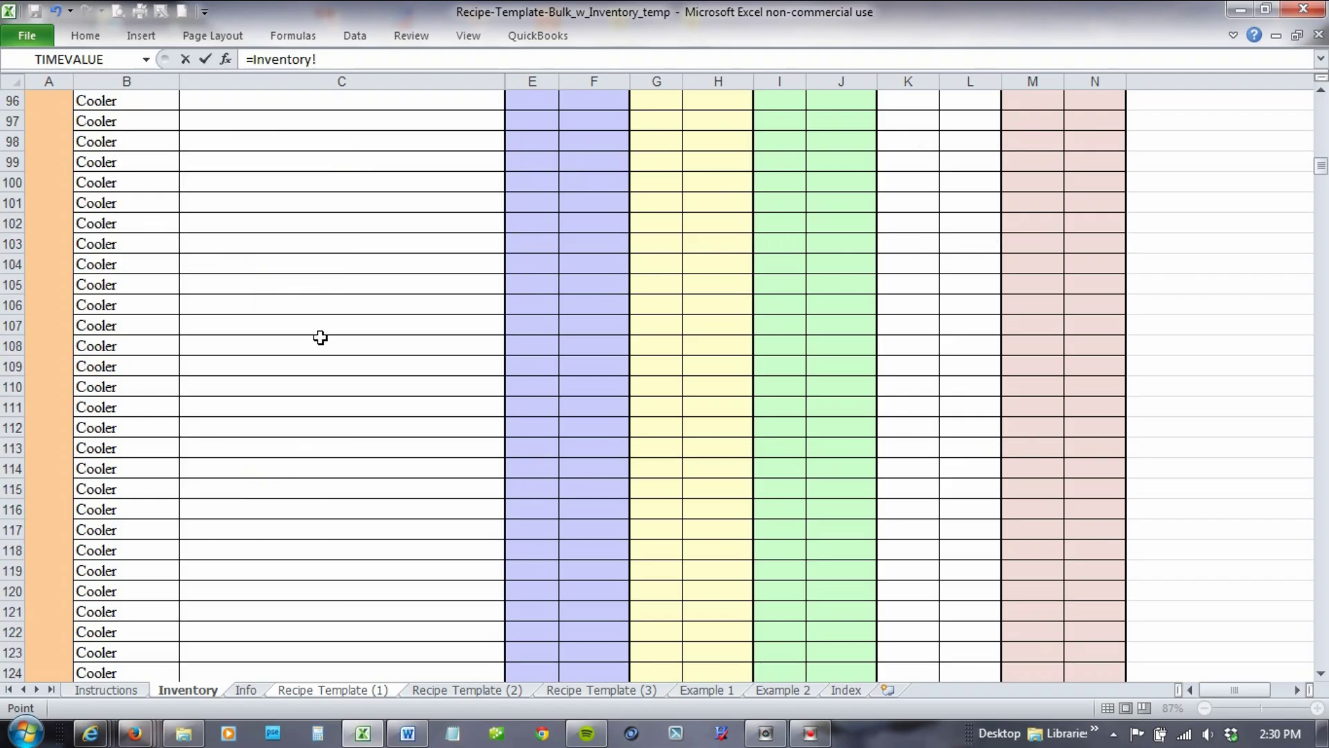
scroll(321, 342, down, 7)
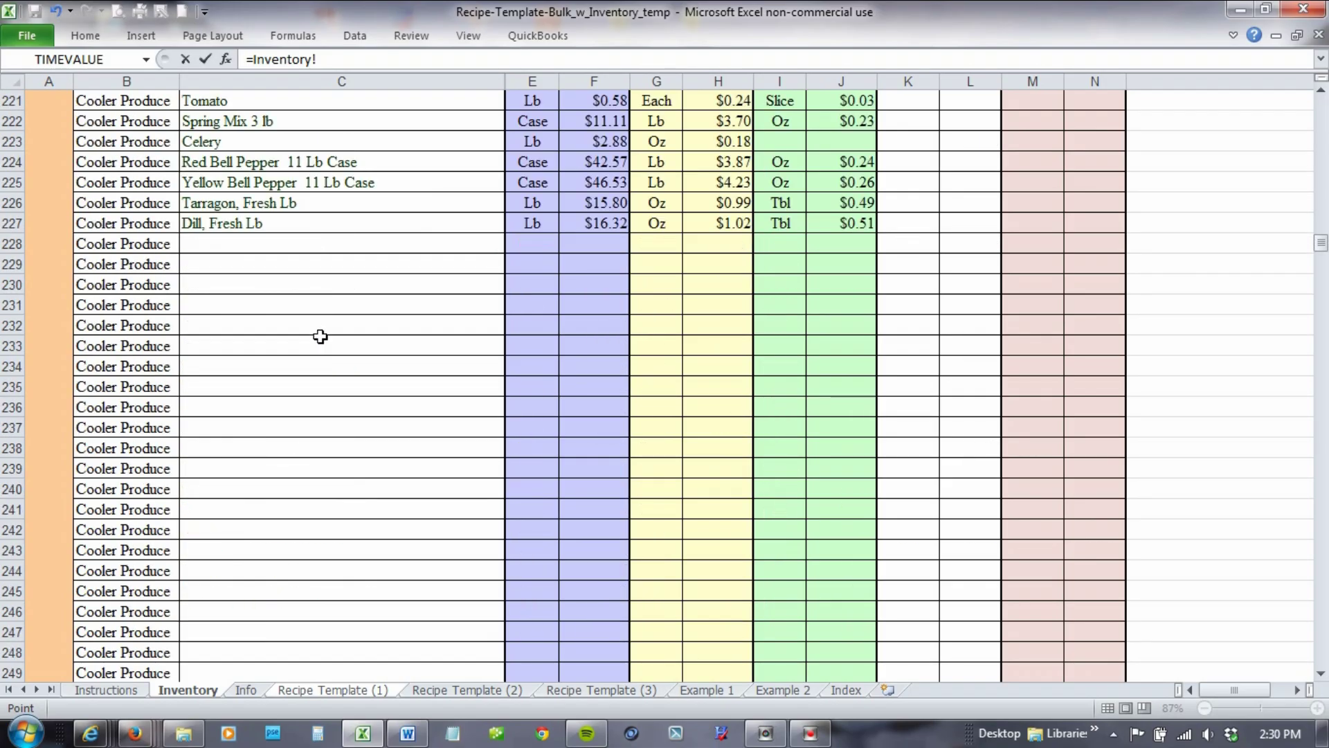
scroll(322, 336, up, 3)
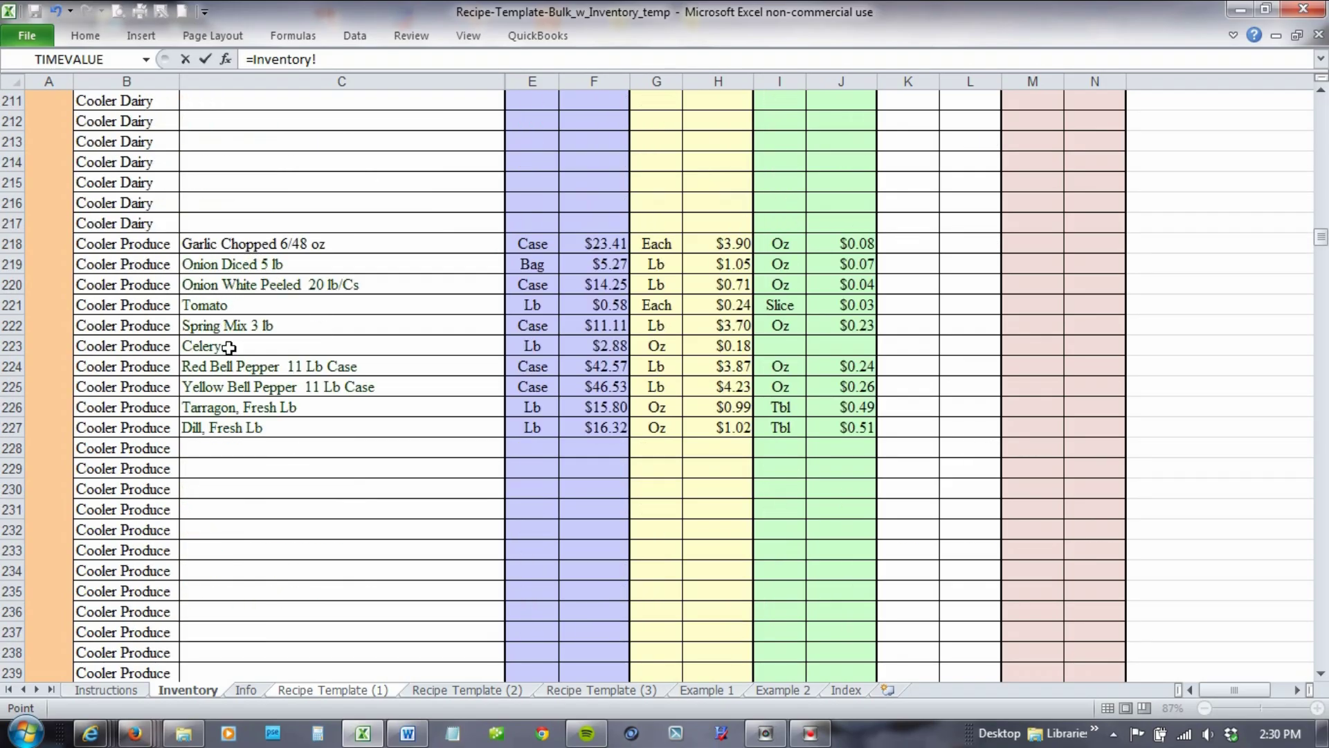
click(725, 346)
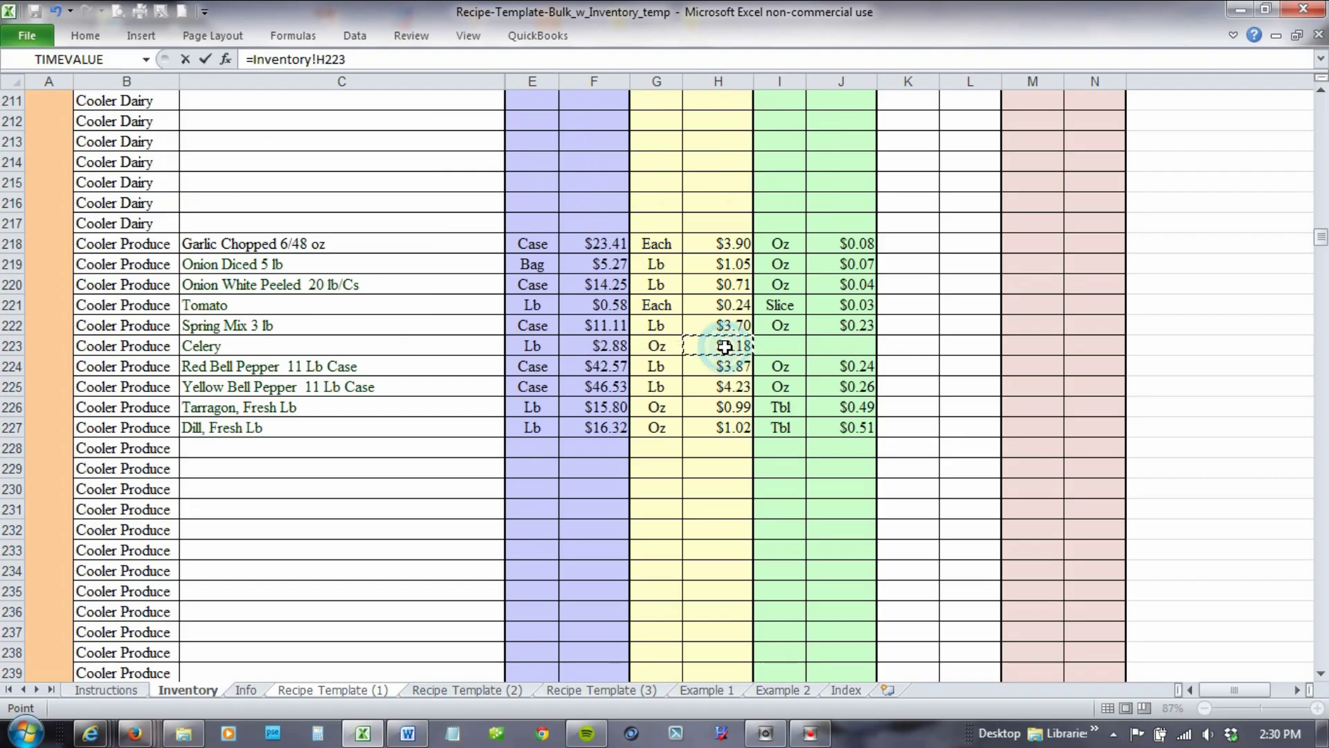
key(Return)
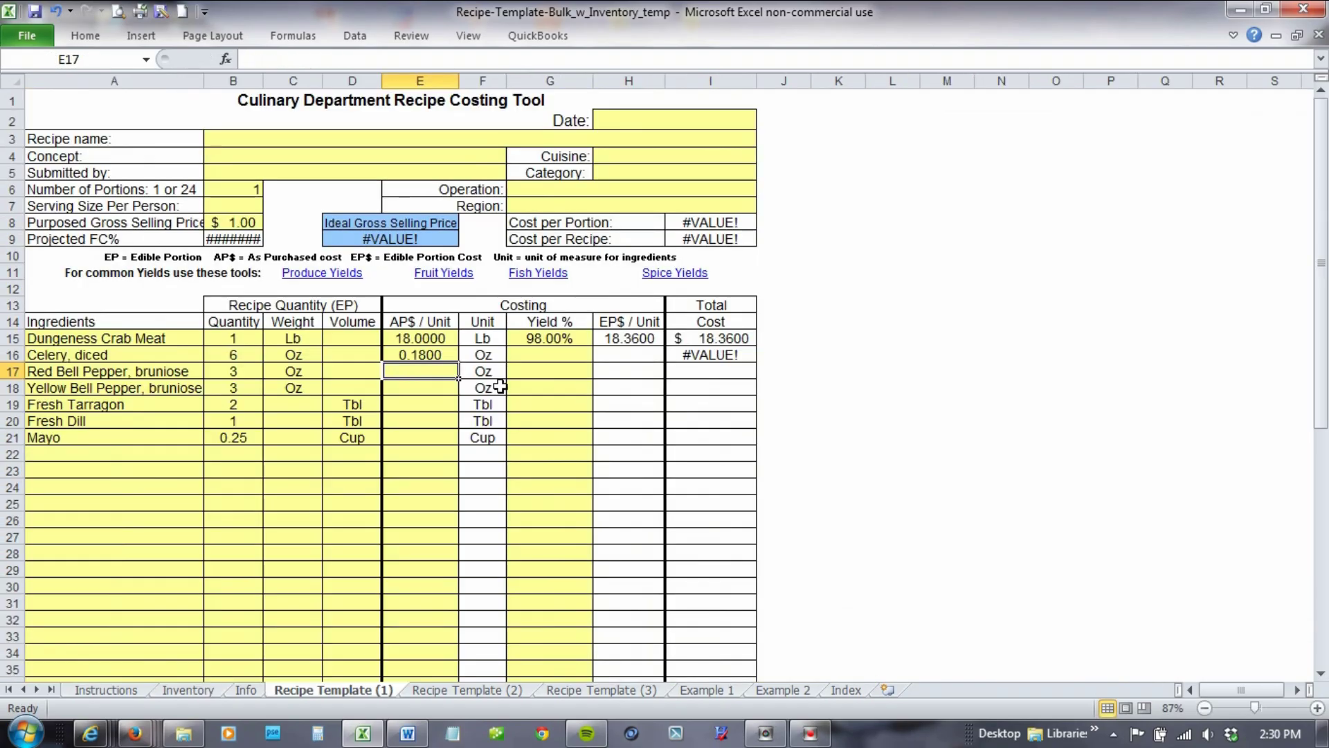
Set Celery's yield in G16 to 95%.
click(549, 355)
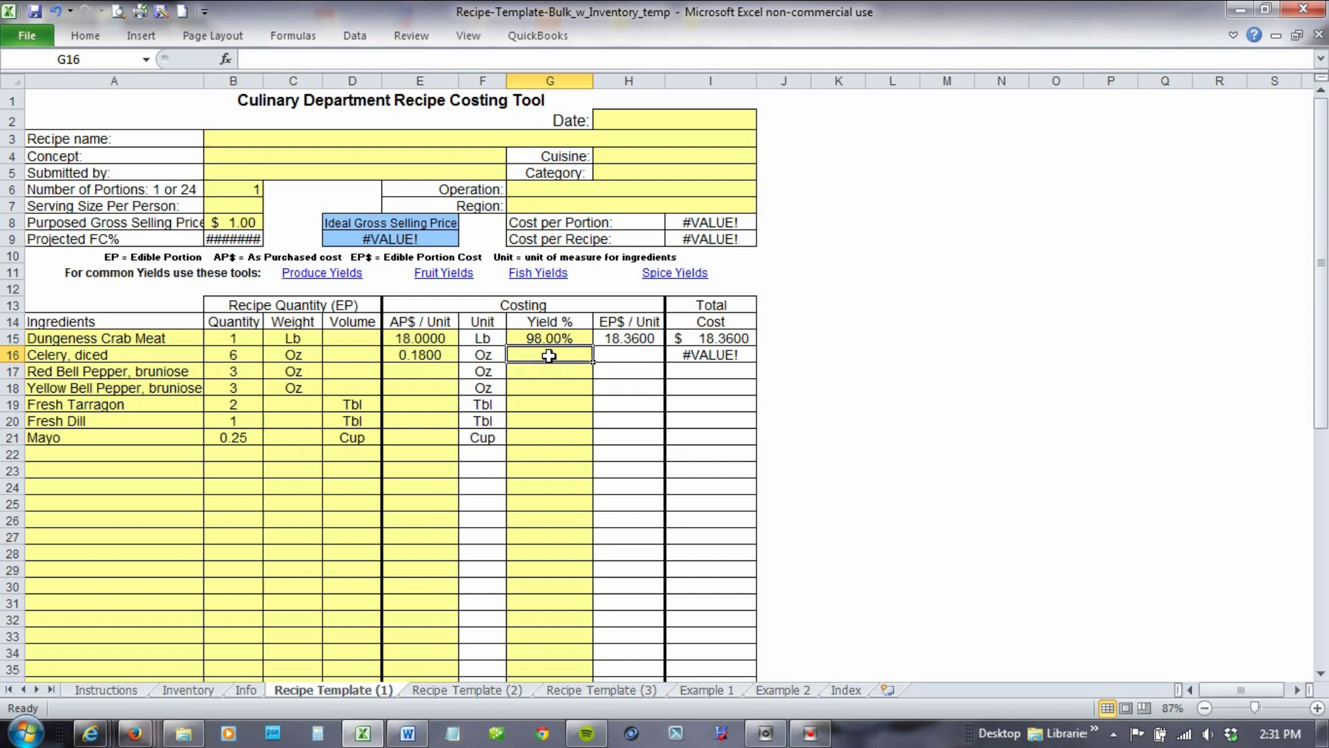
text(95)
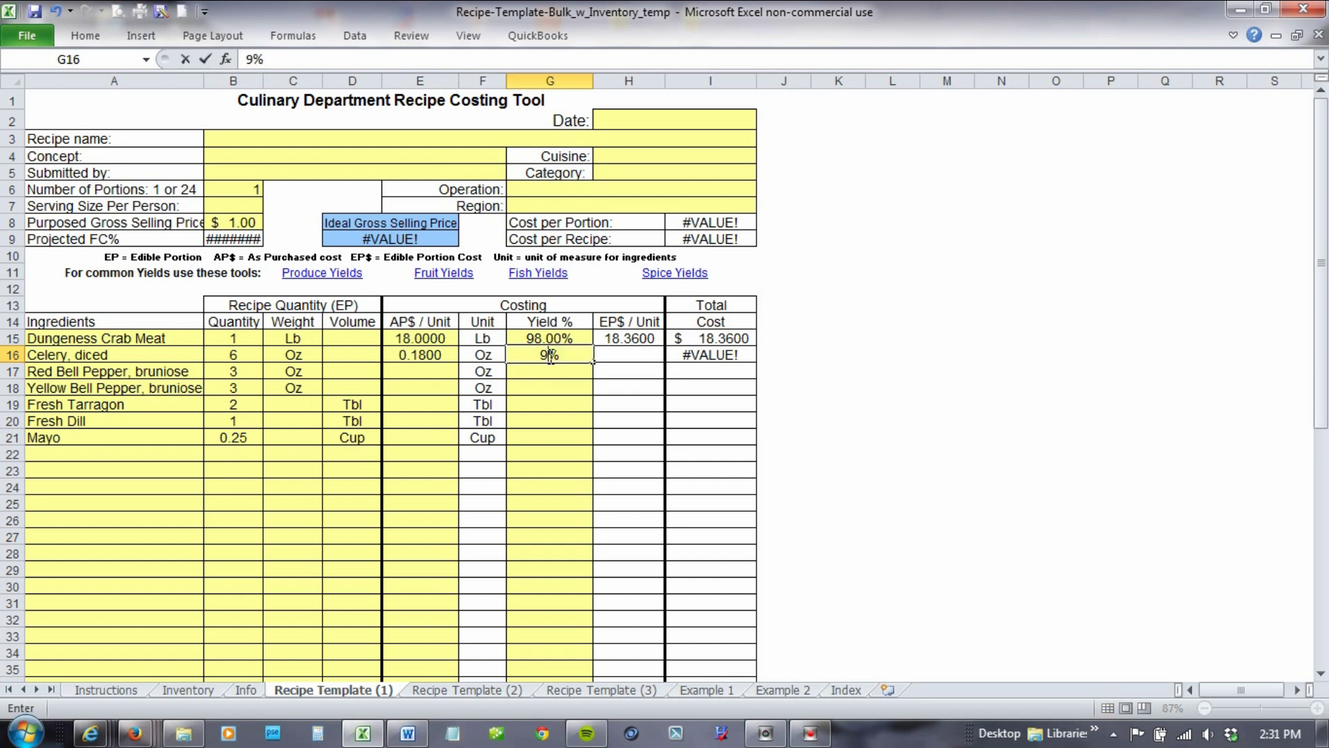
key(Return)
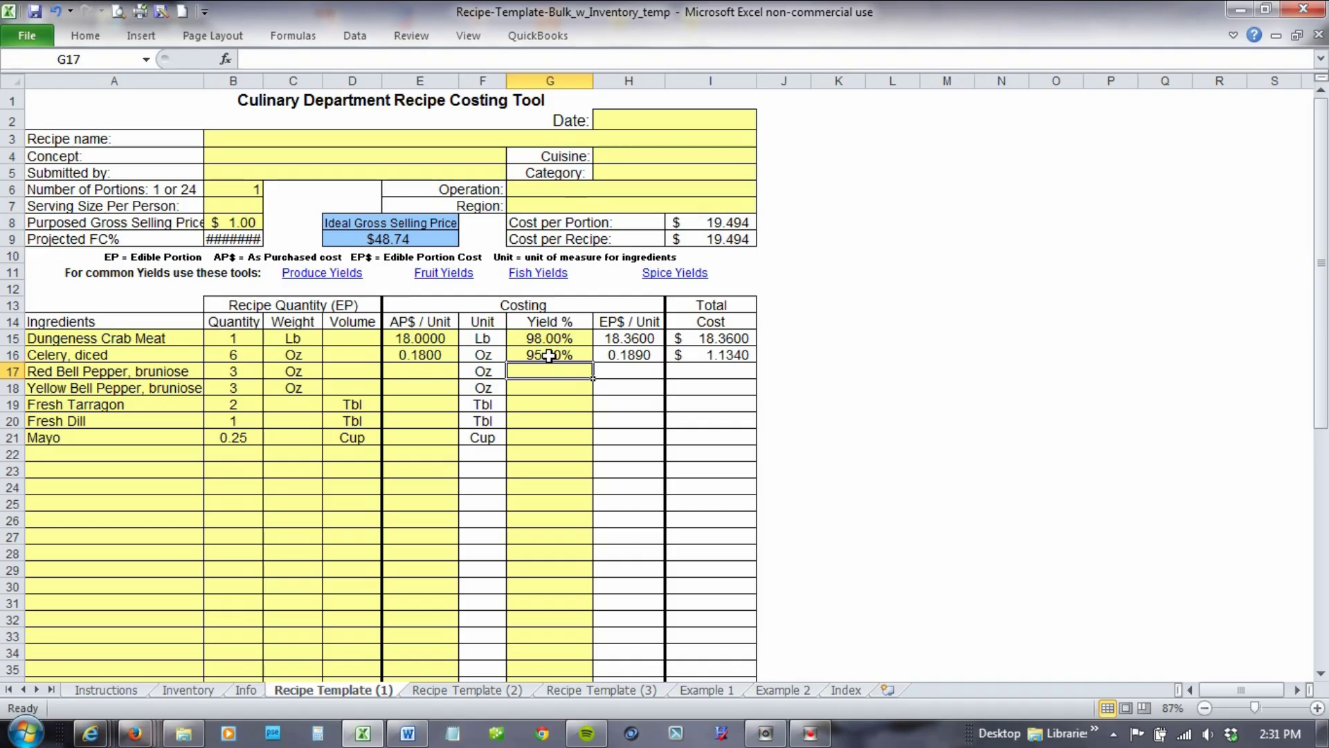
Link the red and yellow bell pepper AP$/Unit cells to Inventory prices 0.2419 and 0.2644.
click(419, 372)
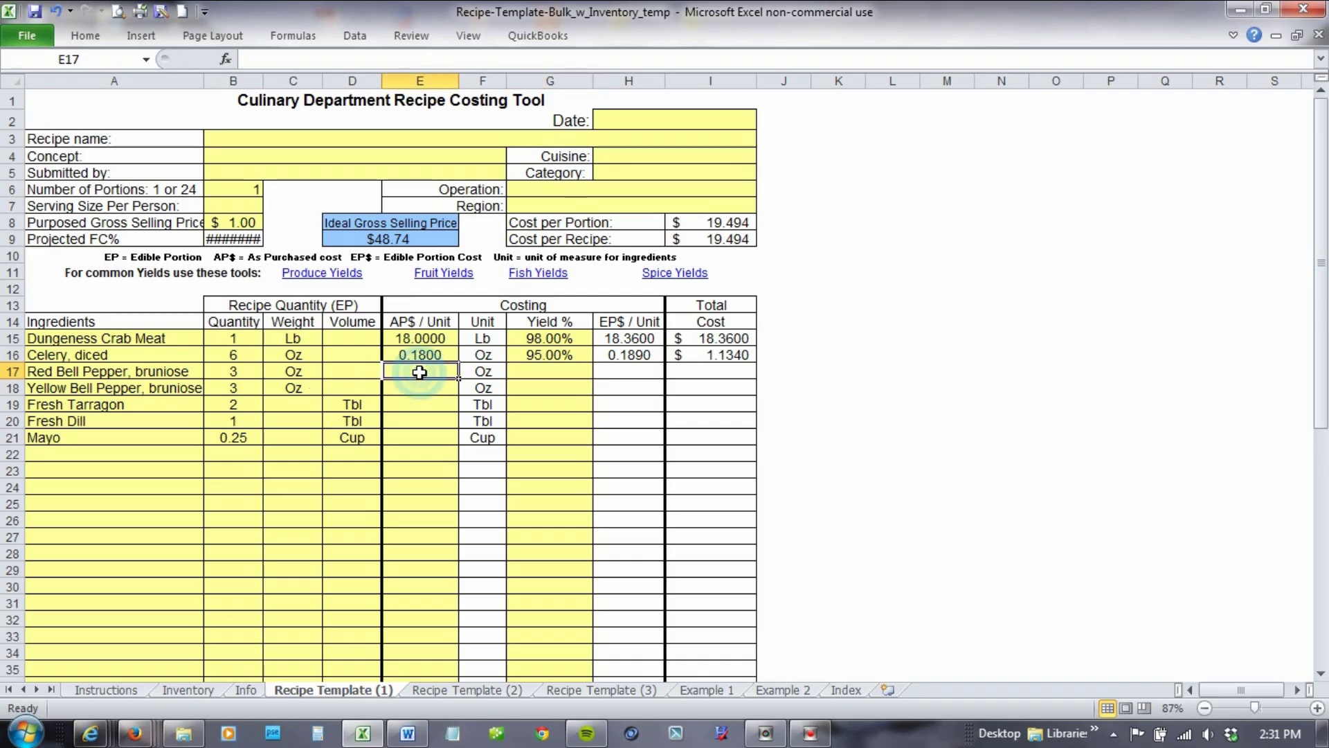
text(=)
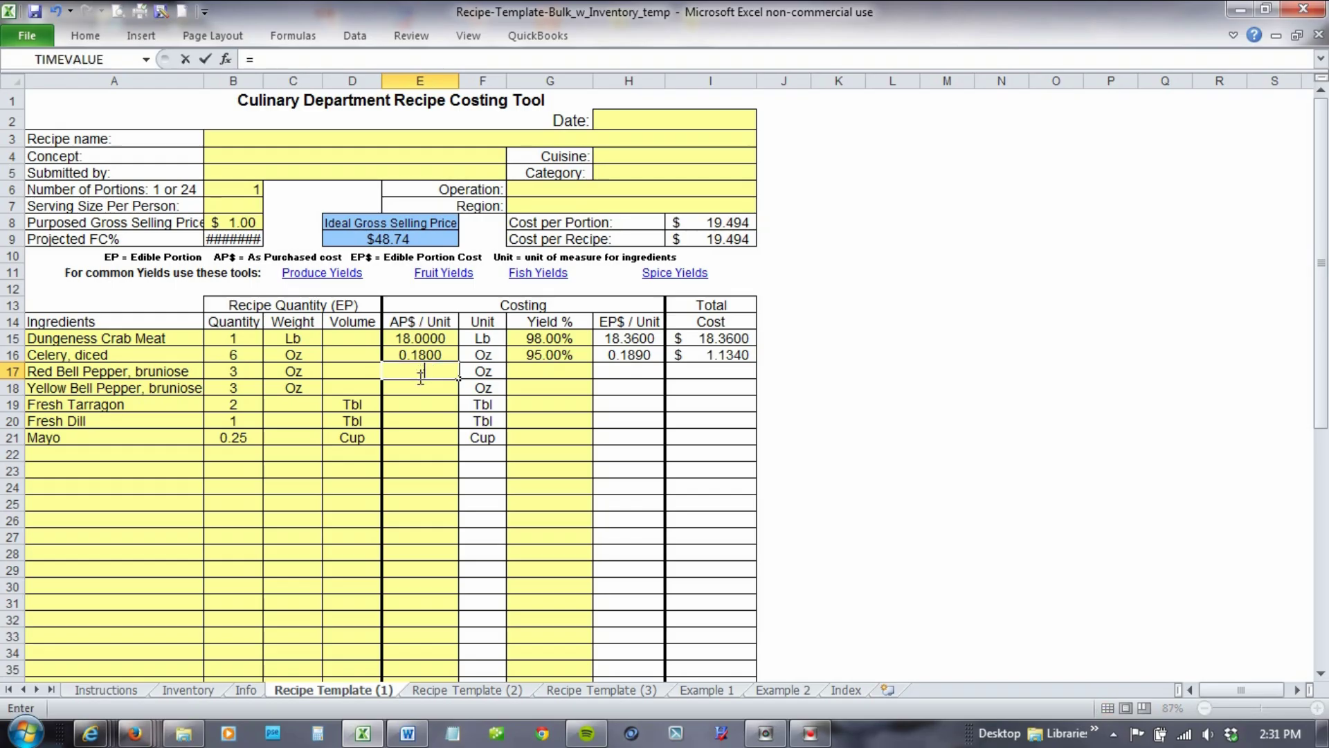
click(187, 690)
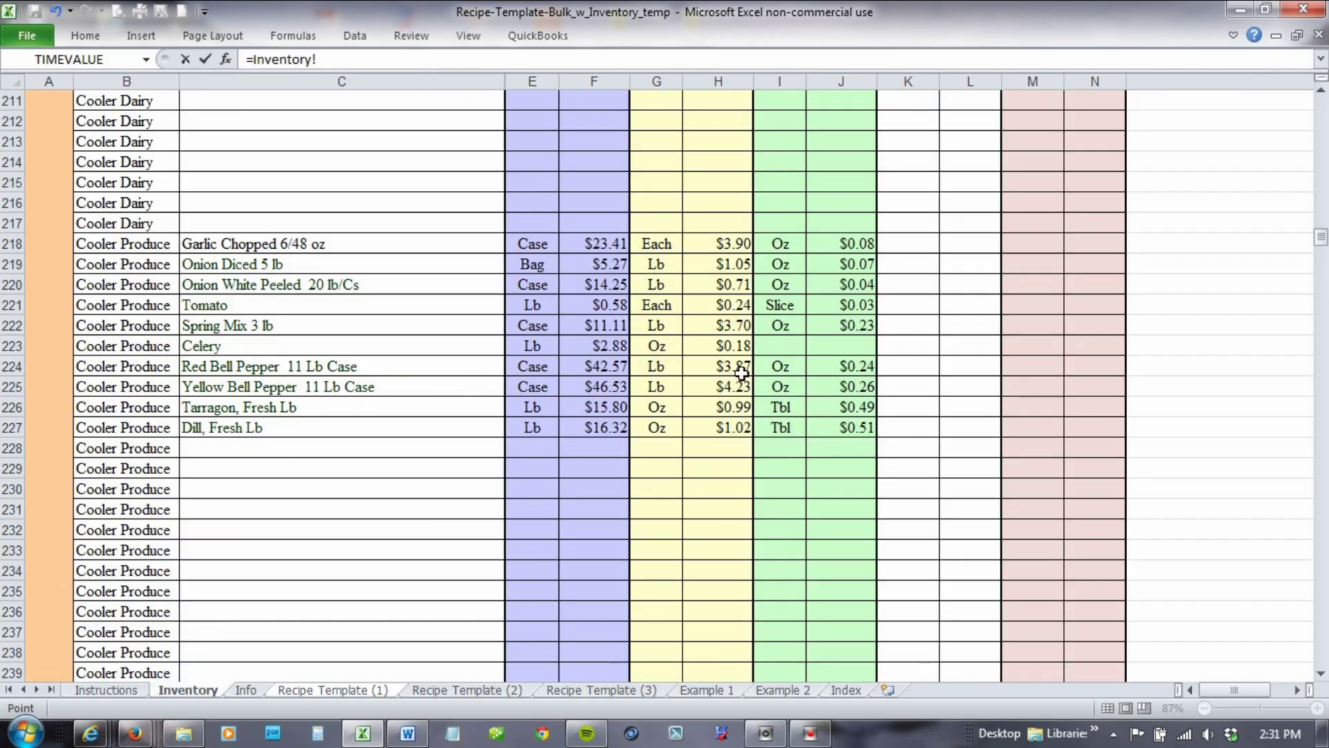
click(844, 367)
key(Return)
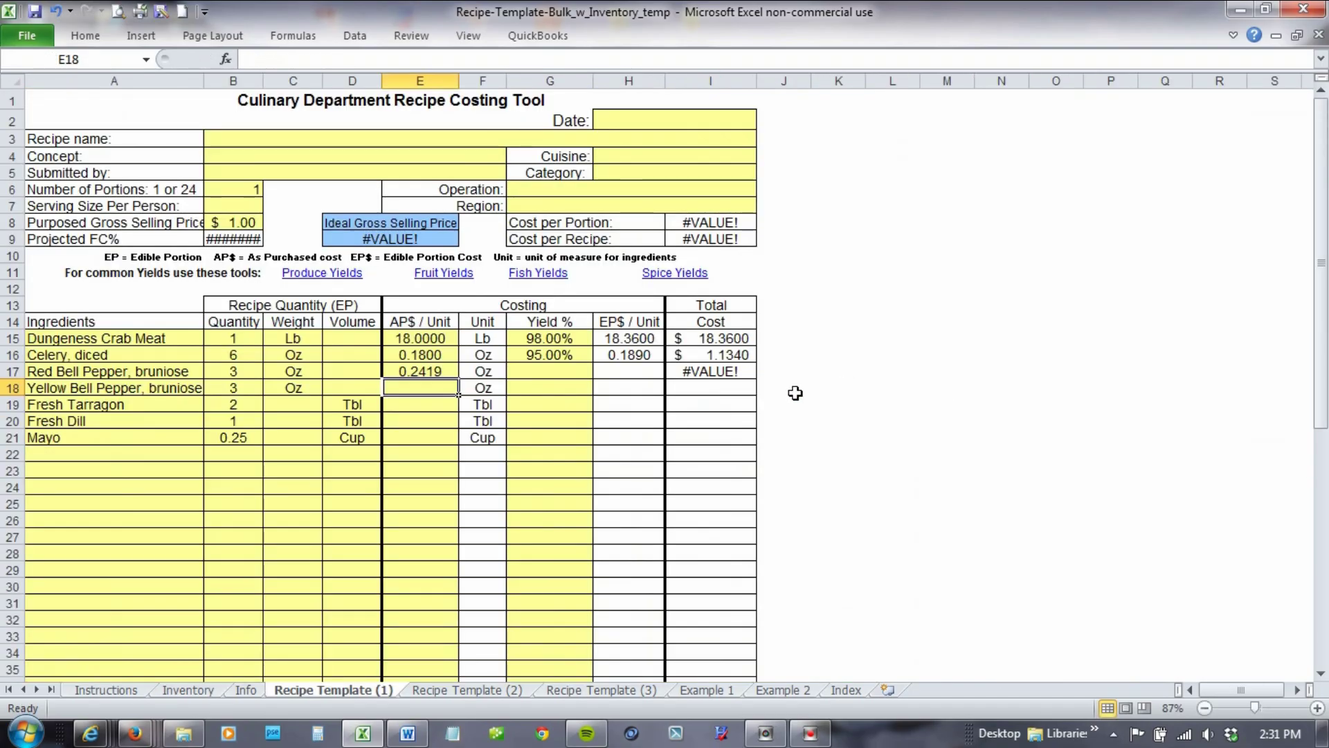
text(=)
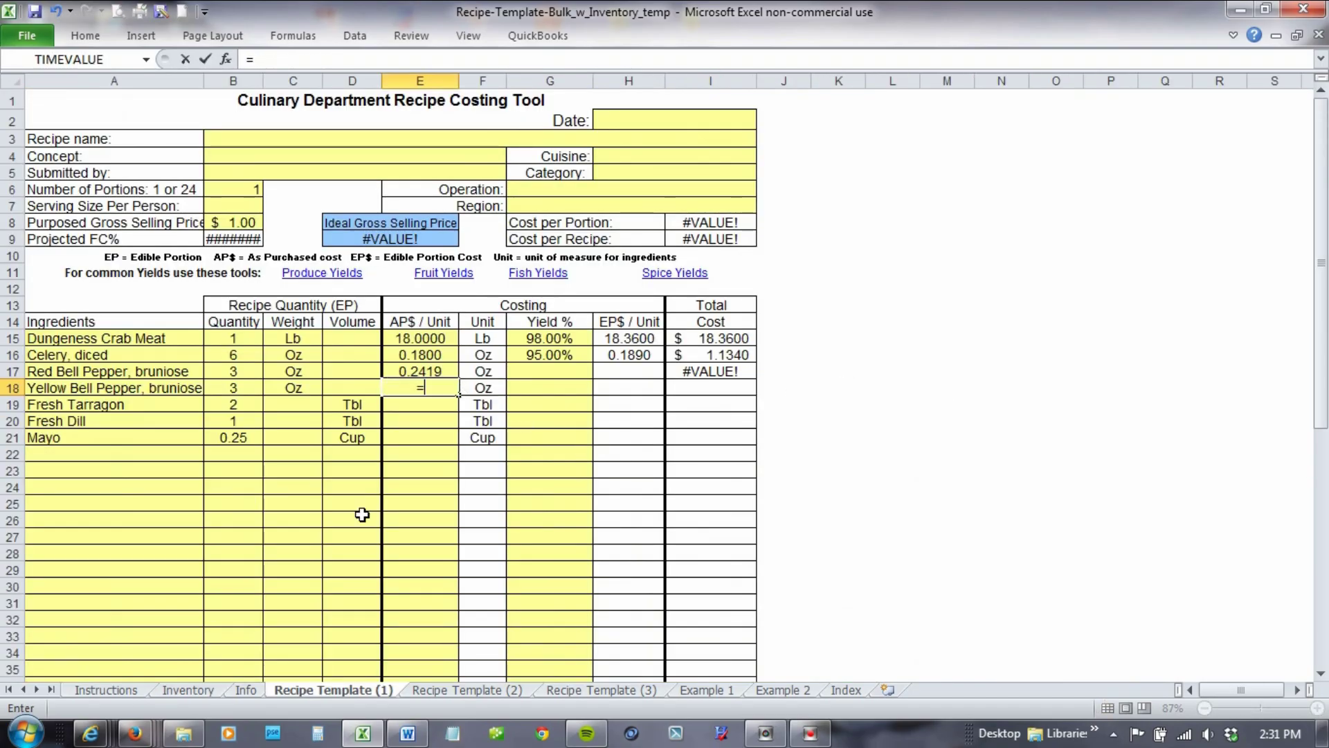
click(191, 690)
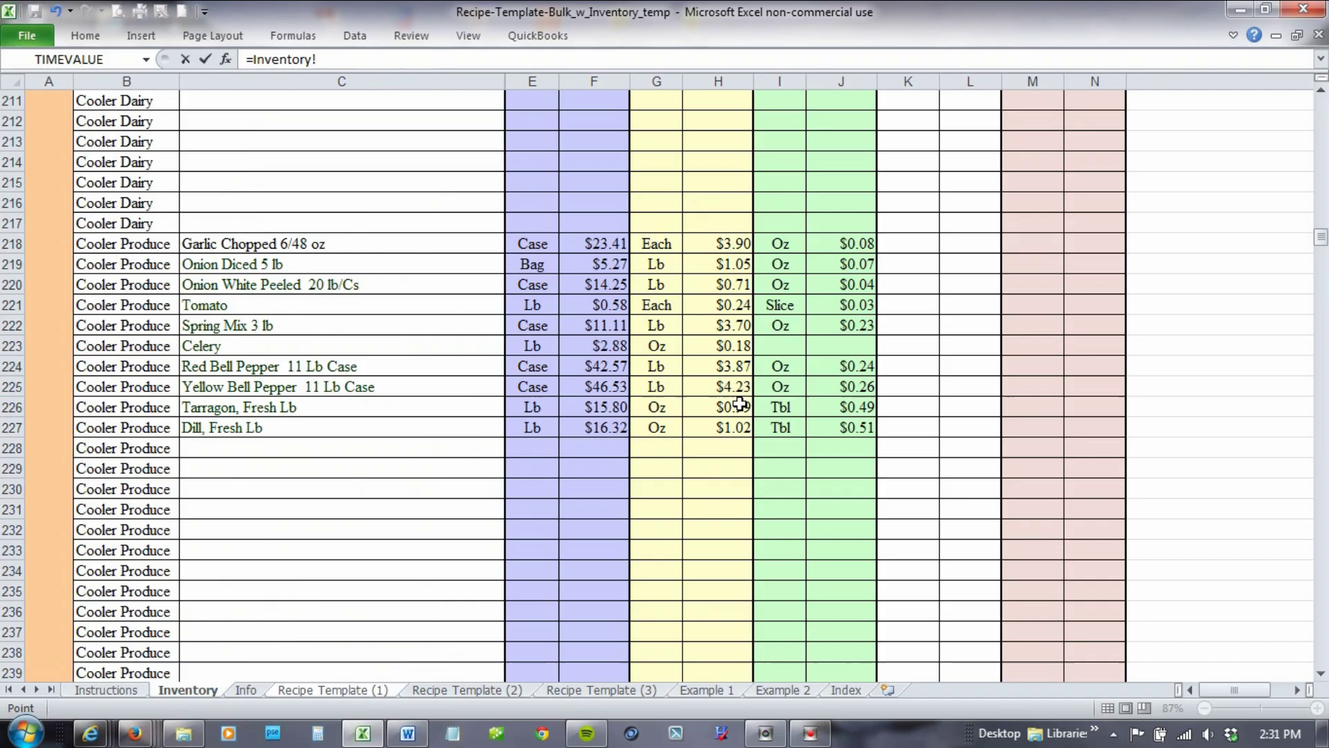
click(853, 389)
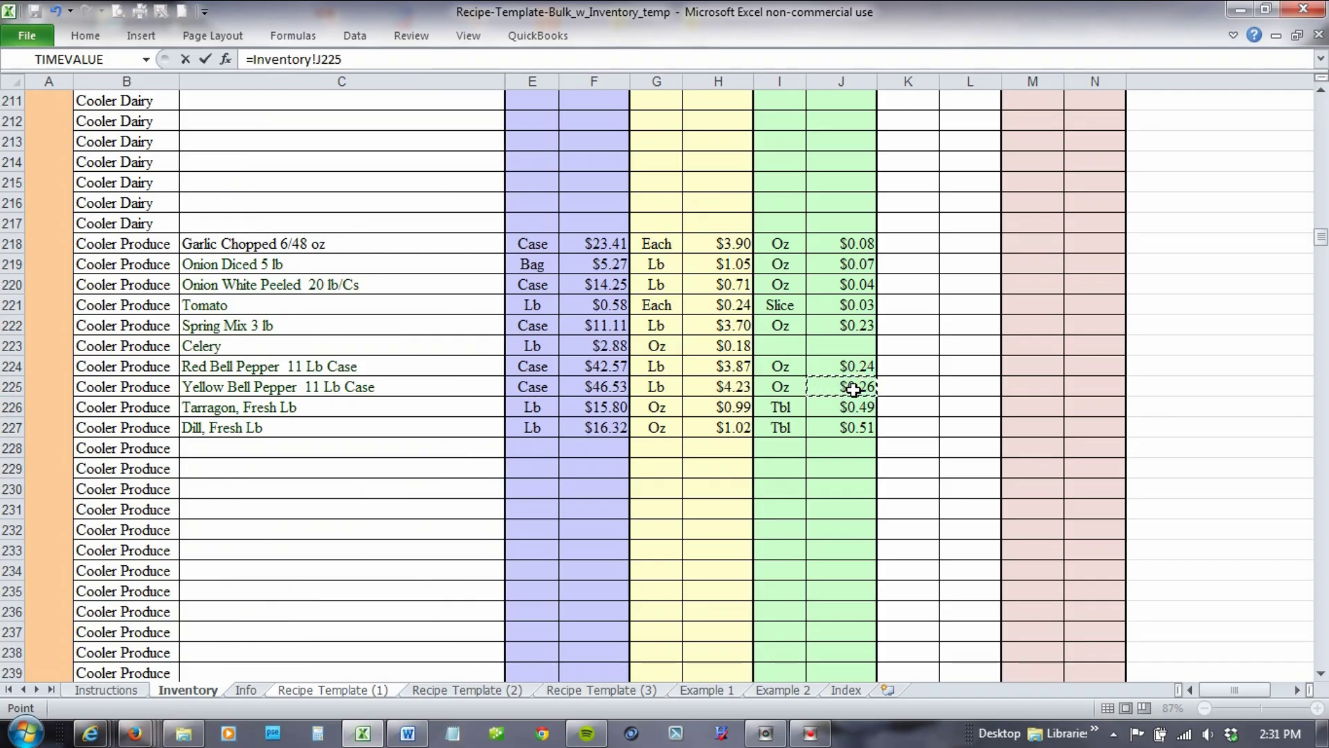
key(Return)
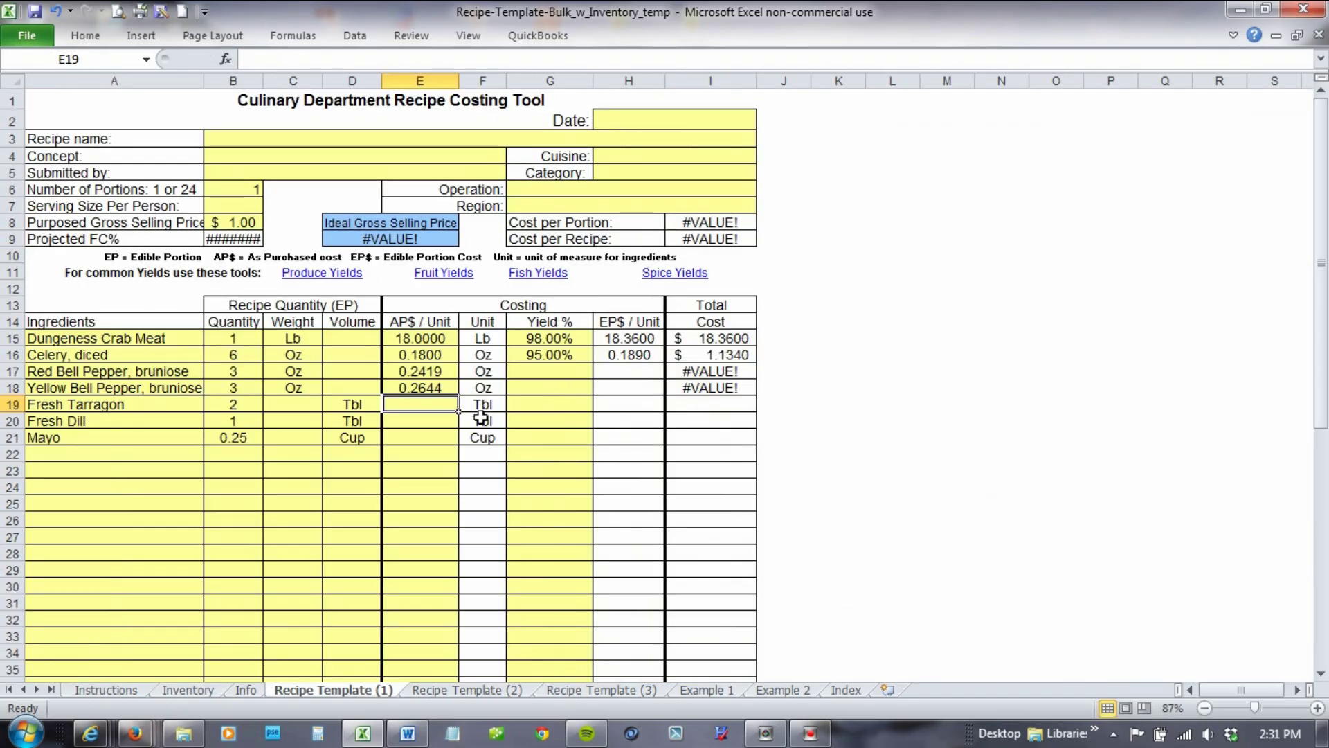
Link the tarragon and dill AP$/Unit cells to Inventory prices 0.4938 and 0.5100.
text(=)
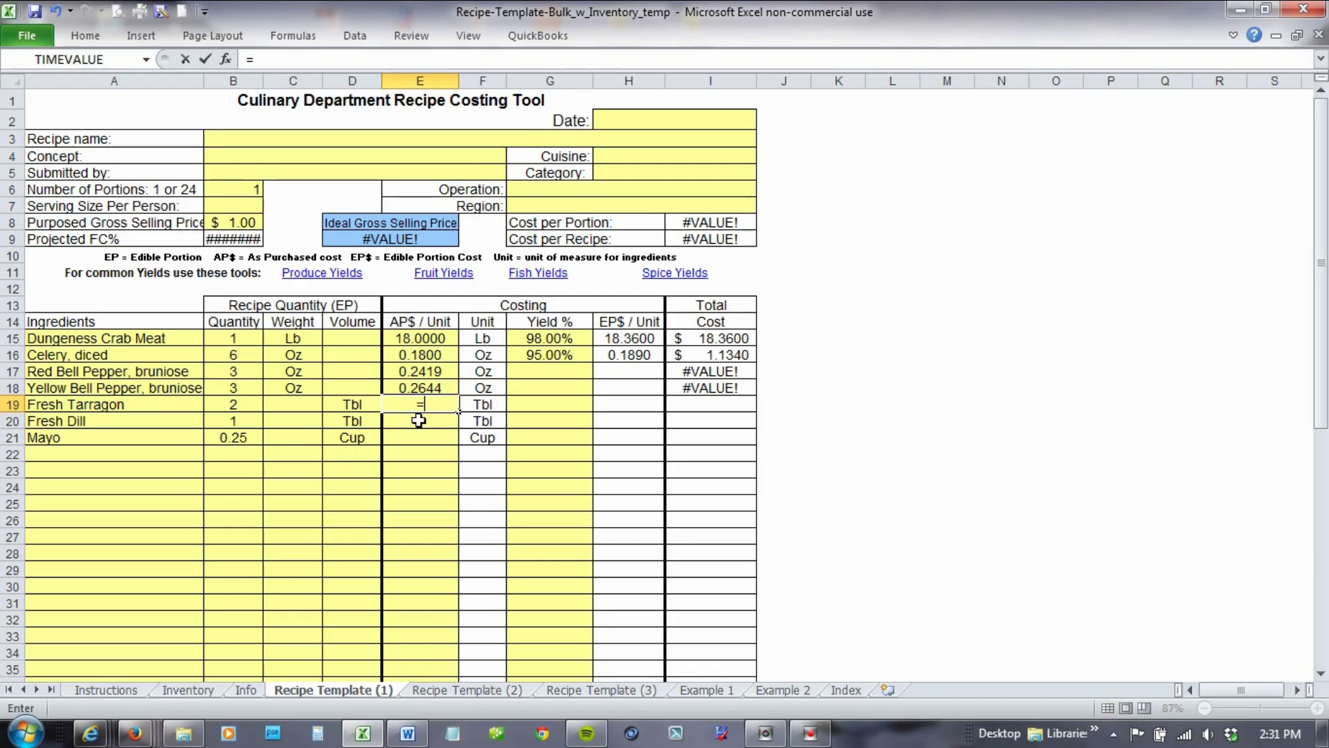
click(205, 690)
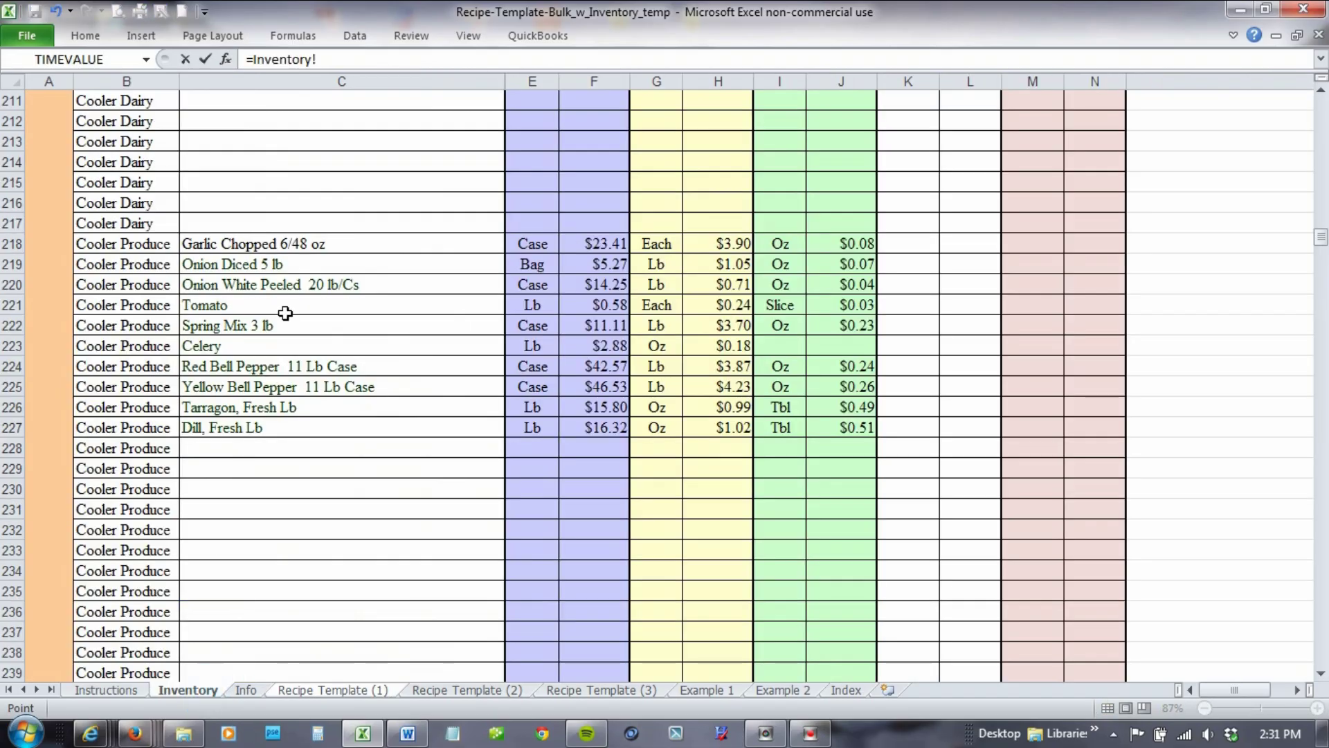
click(850, 406)
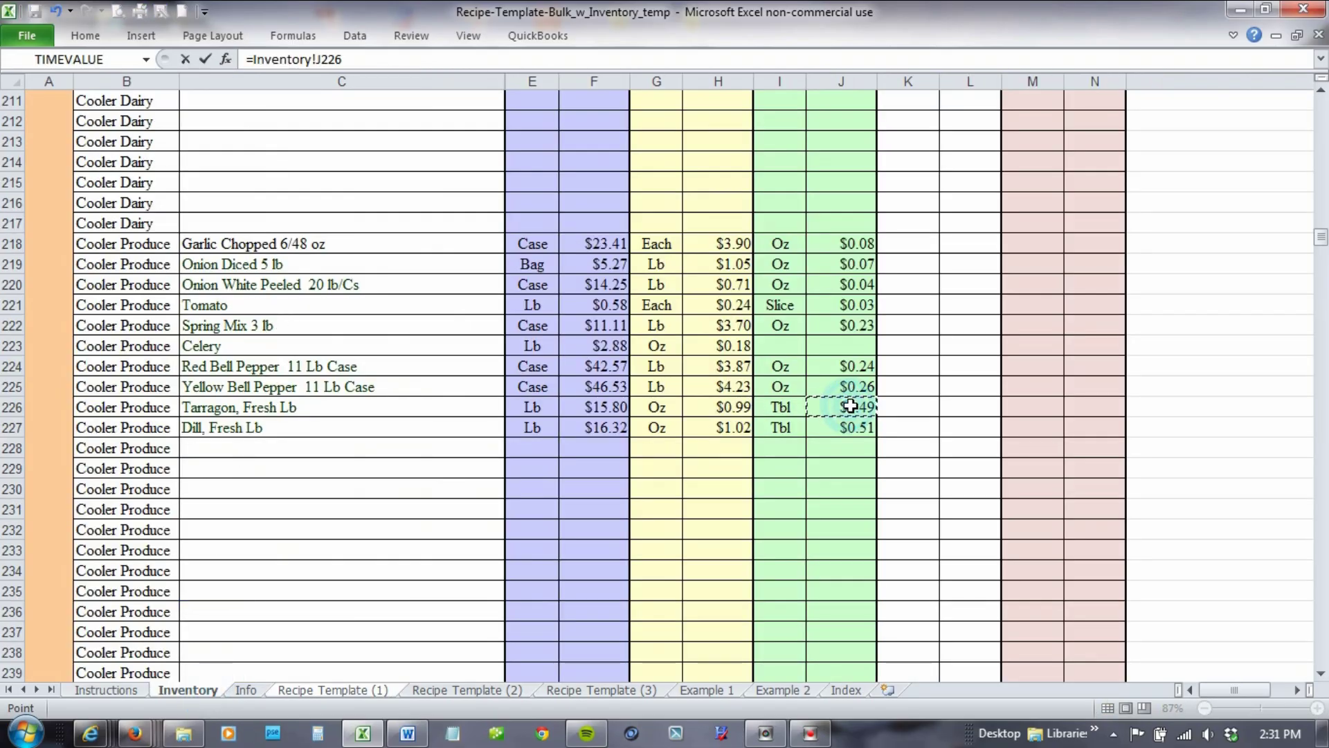
key(Return)
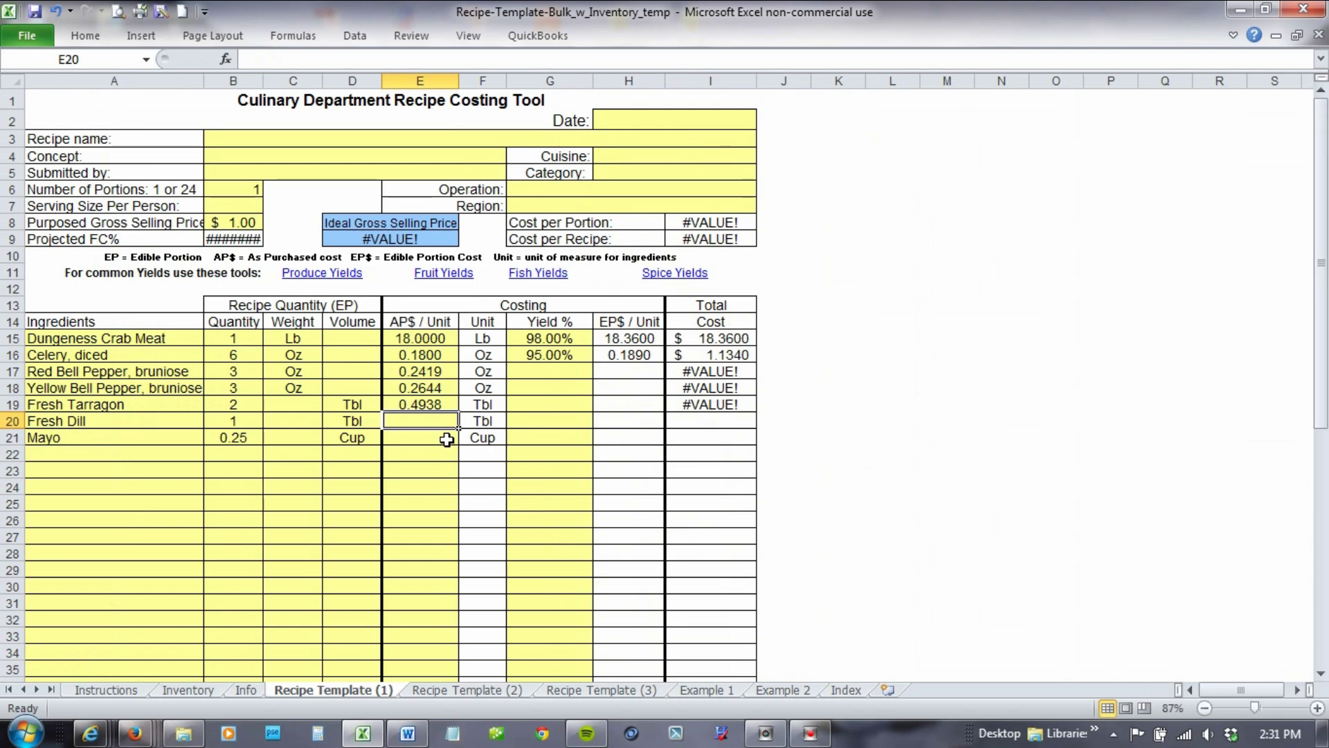
text(=)
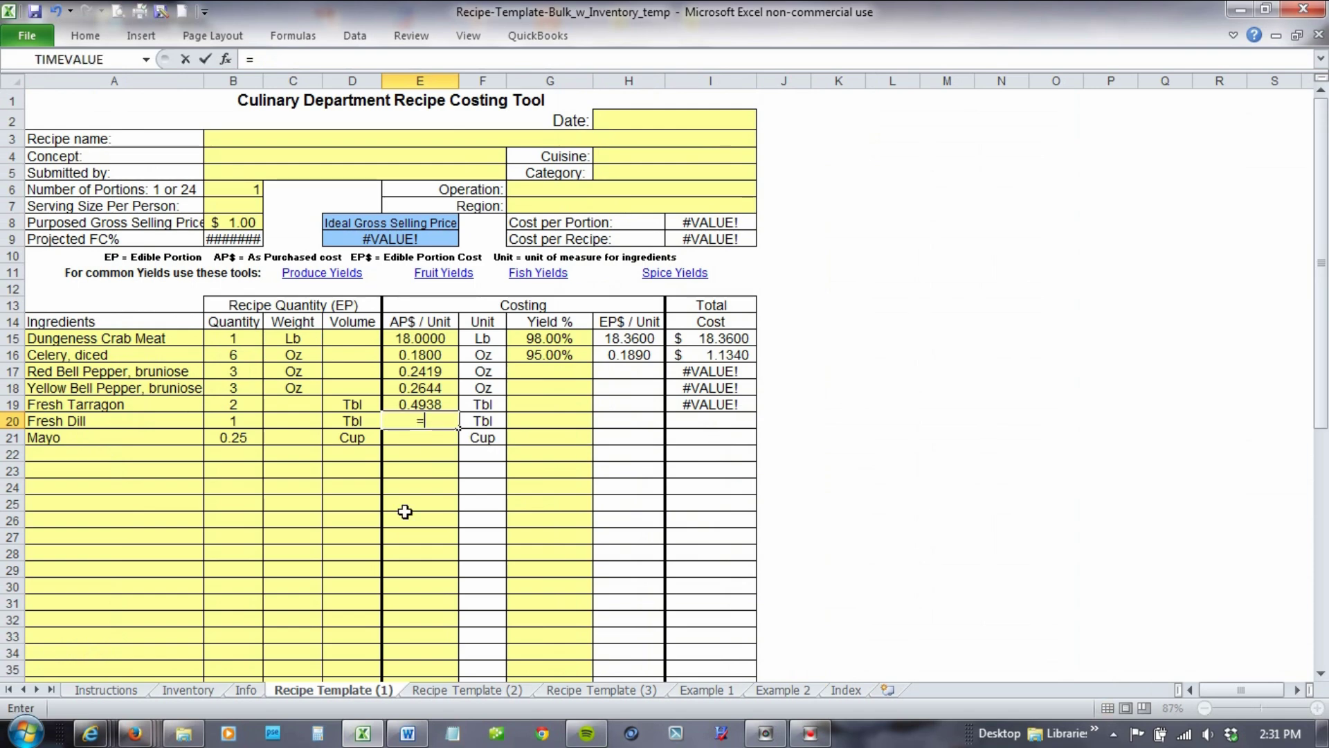
click(186, 691)
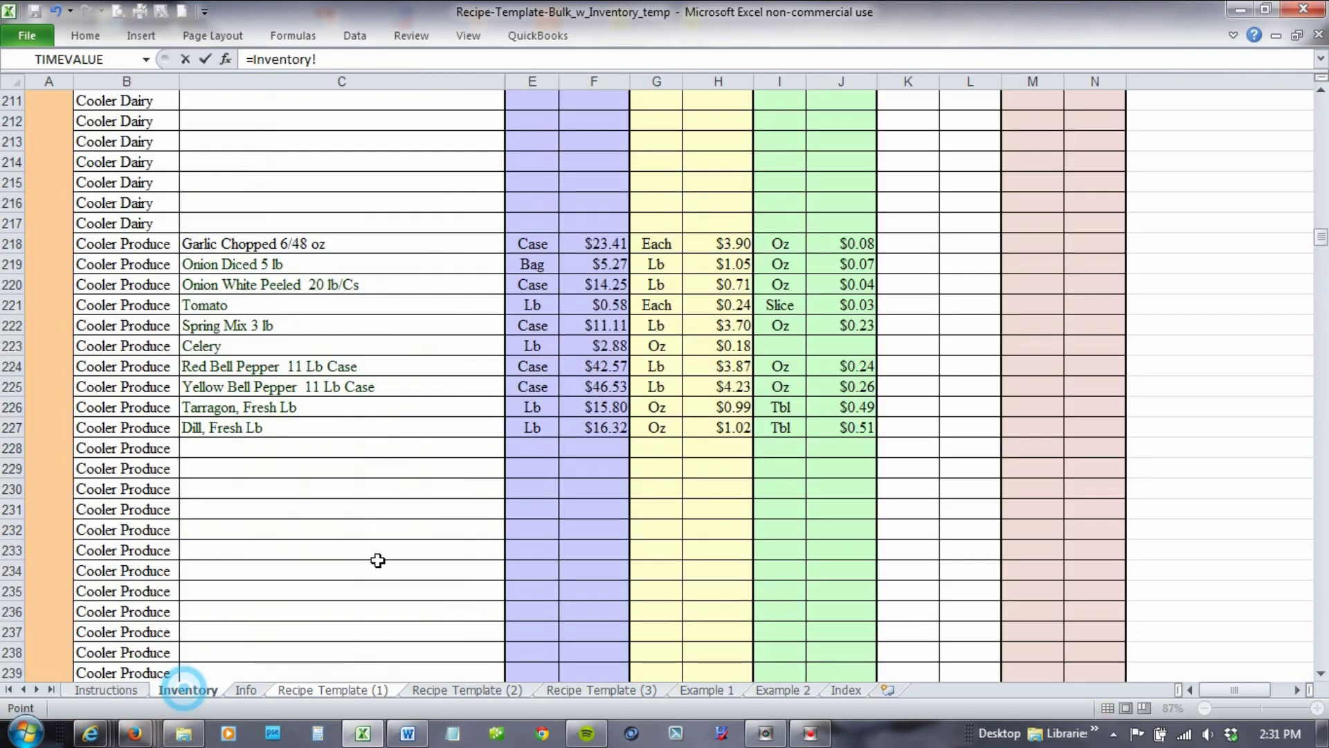
click(857, 428)
key(Return)
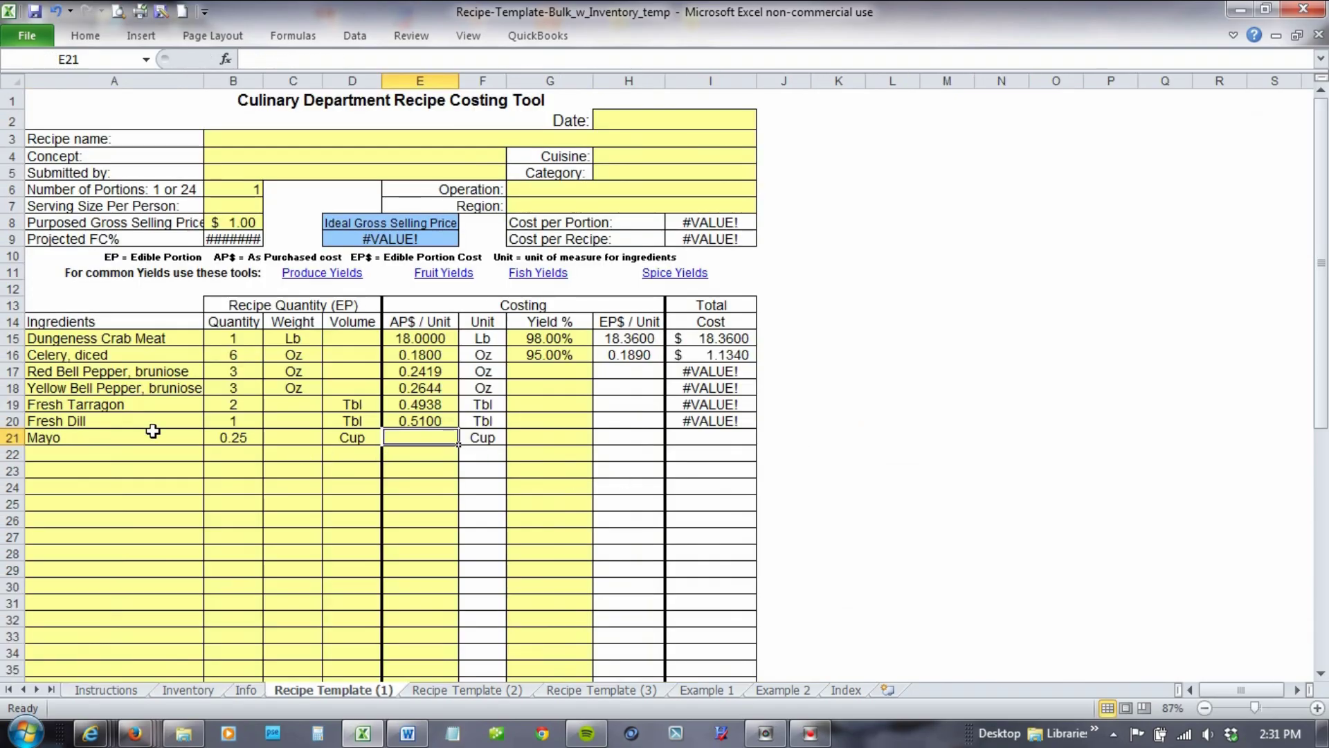
click(558, 374)
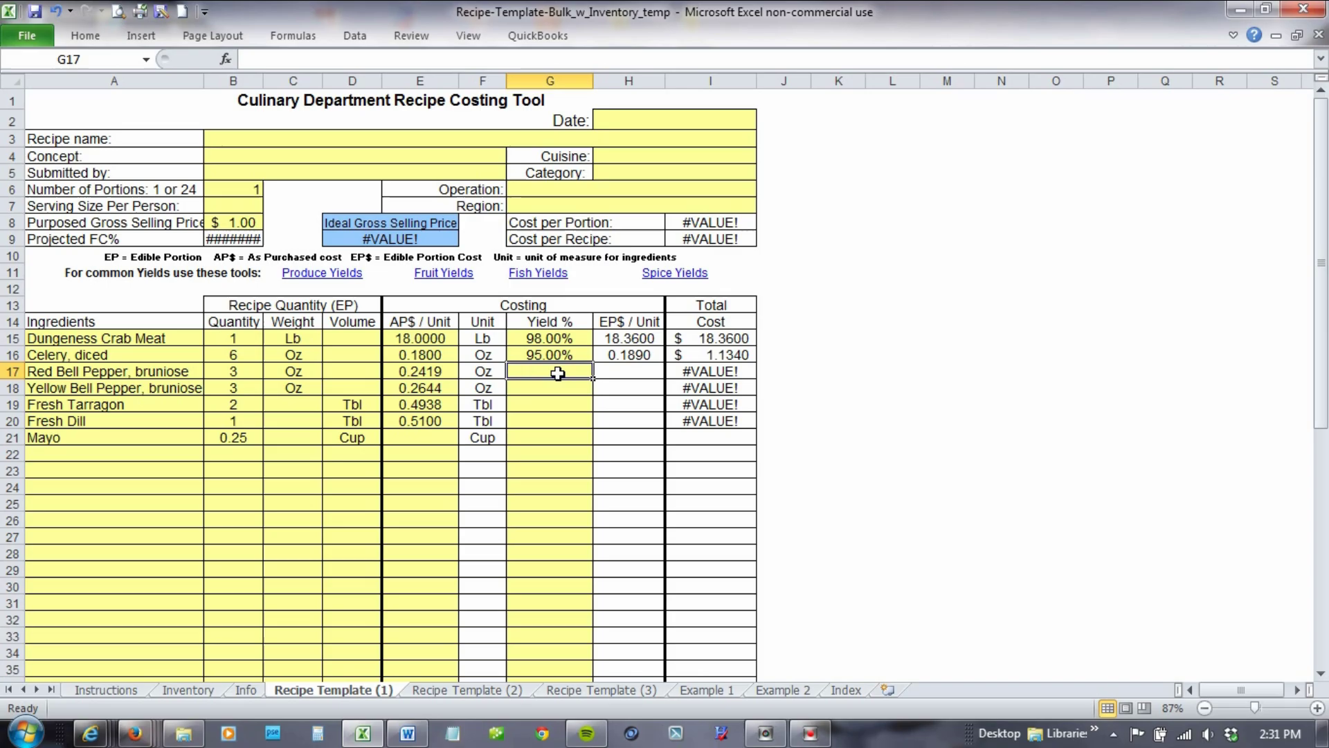
text(85)
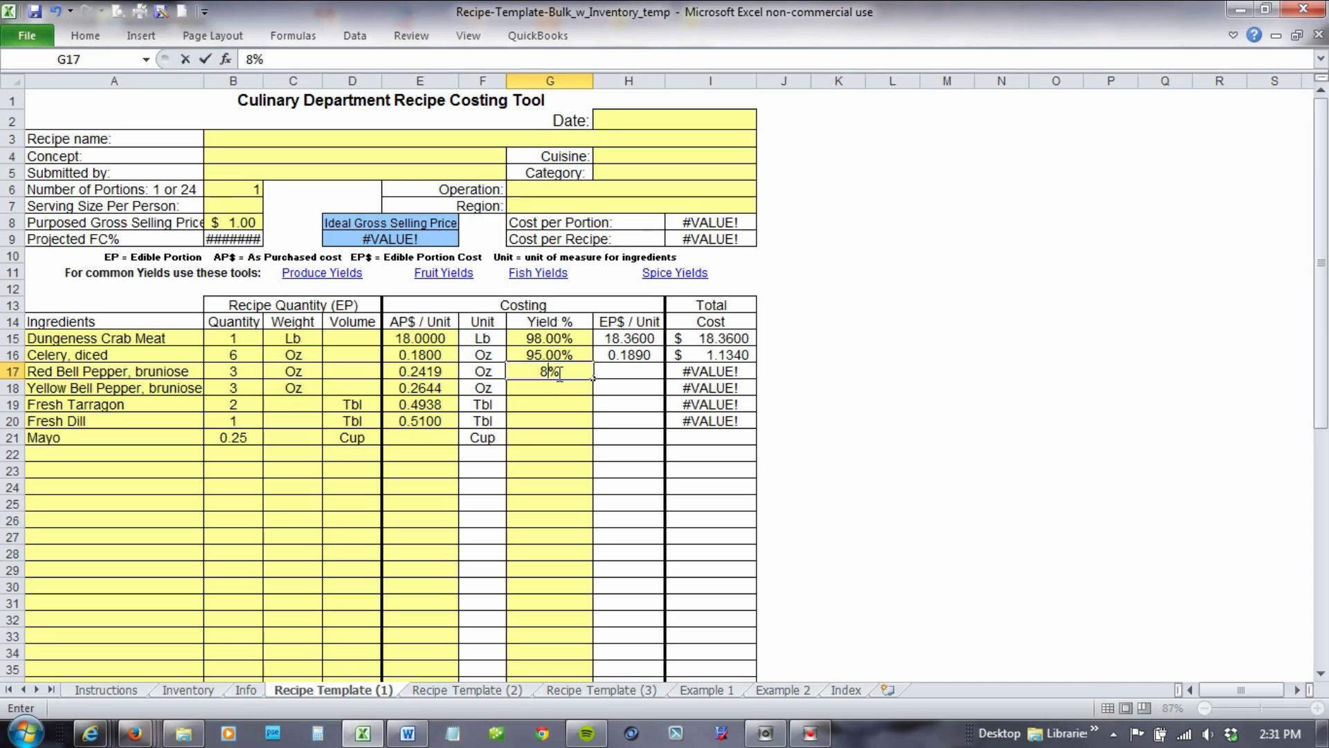
key(Return)
text(85)
key(Return)
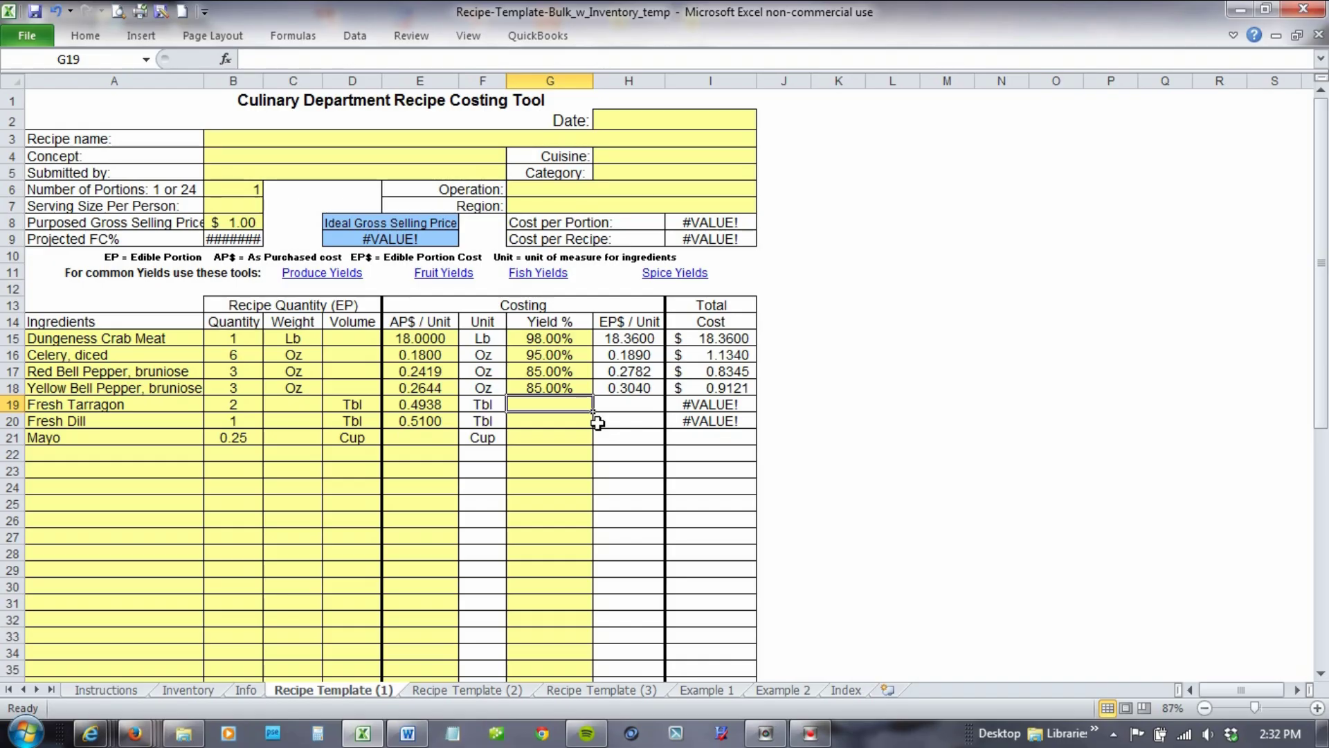
text(75%)
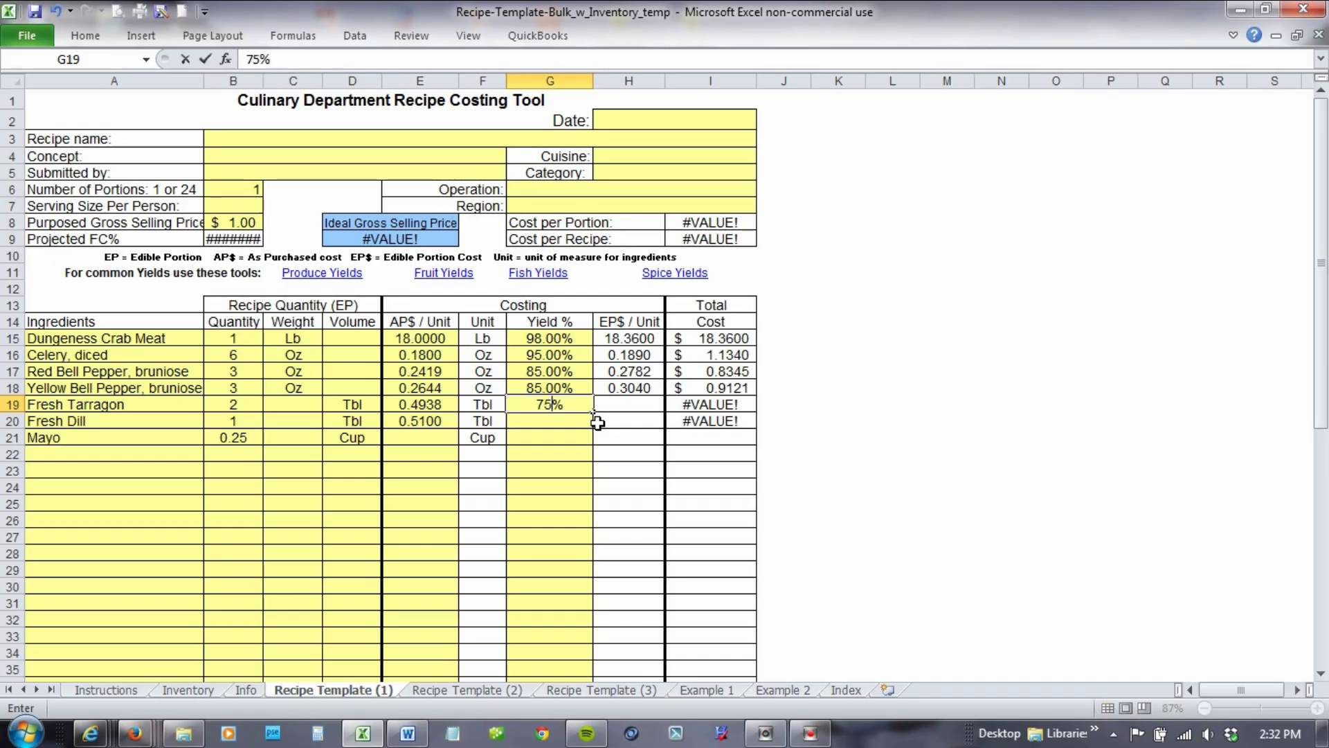
key(Return)
text(80)
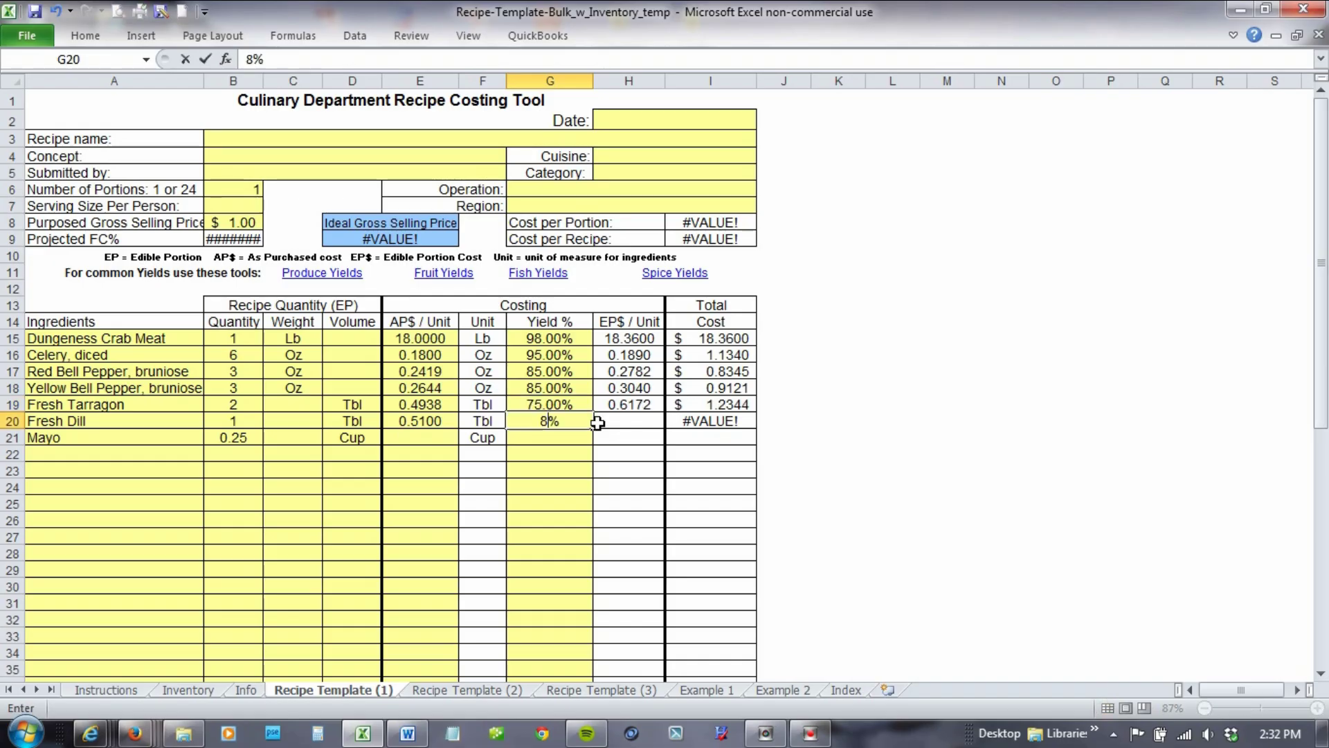
key(Return)
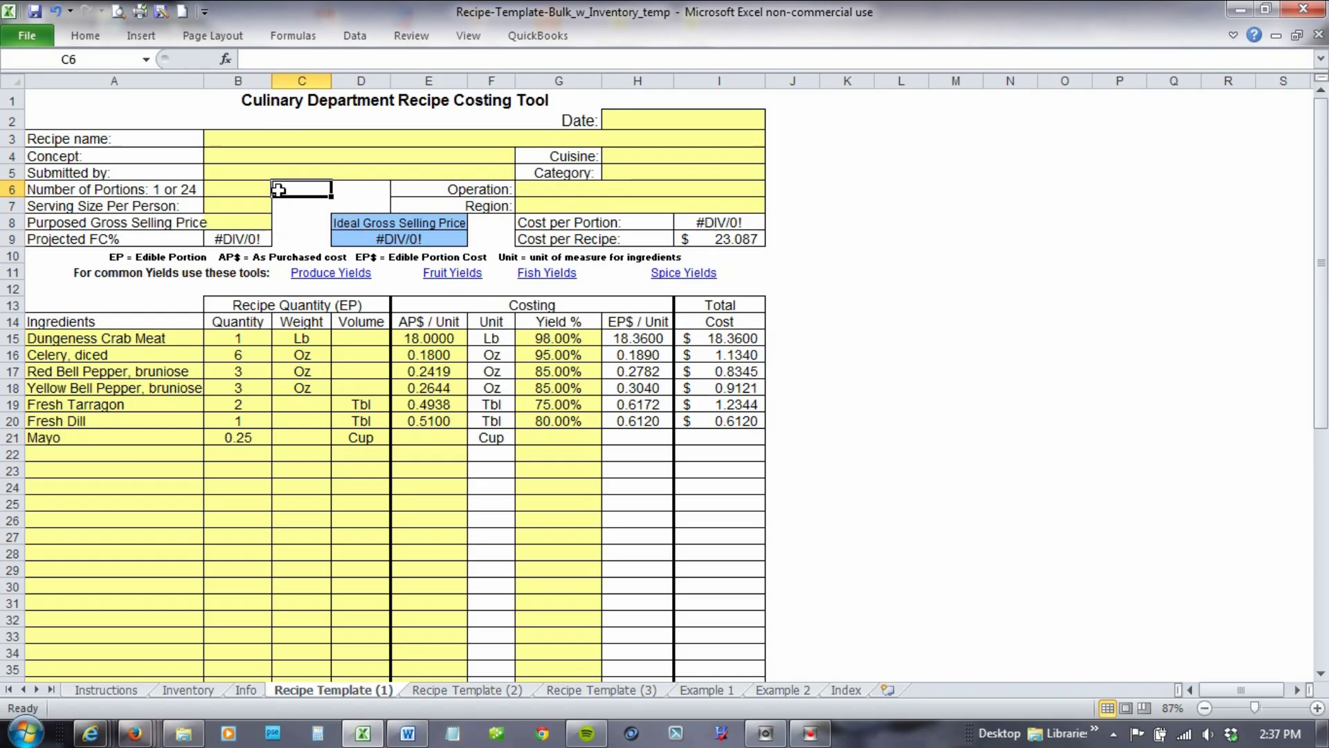
Enter 8 portions, a 4 oz portion size and a $12 selling price in B6:B8.
click(245, 189)
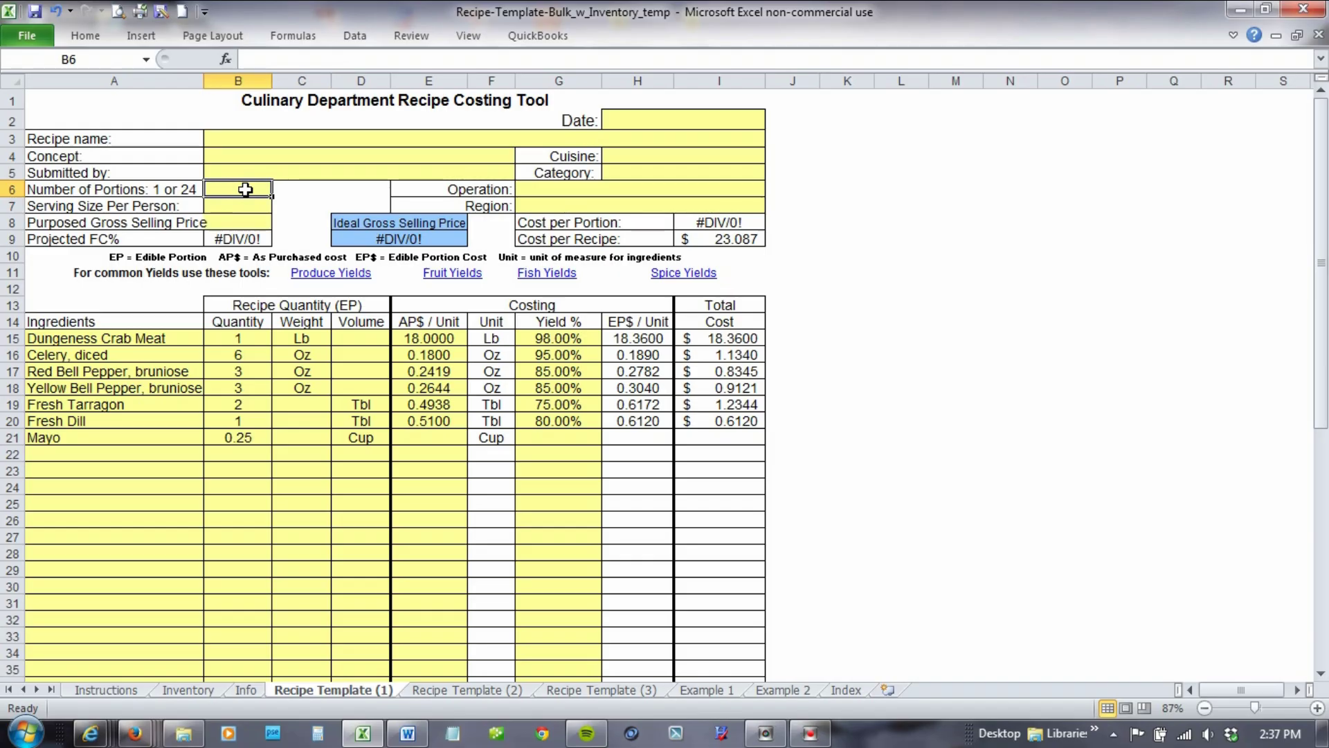
text(8)
key(Return)
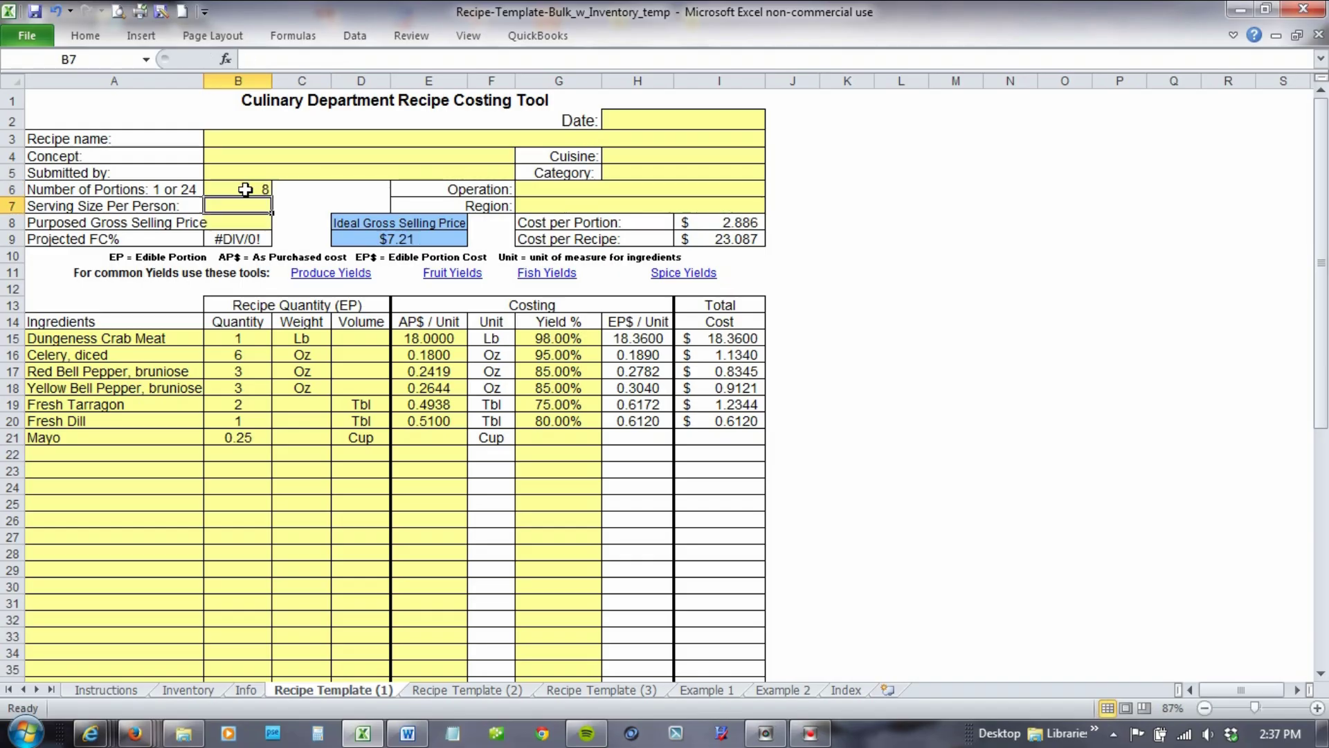
text(4 oz)
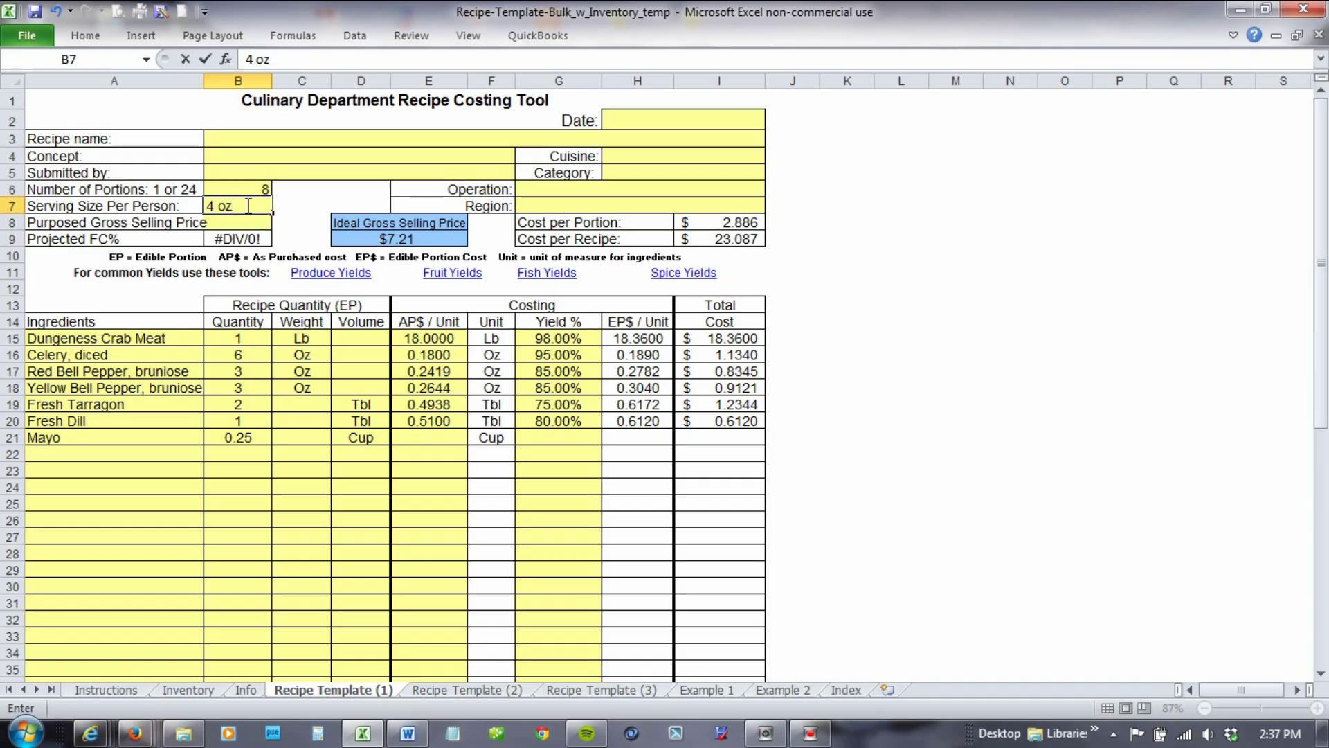
key(Return)
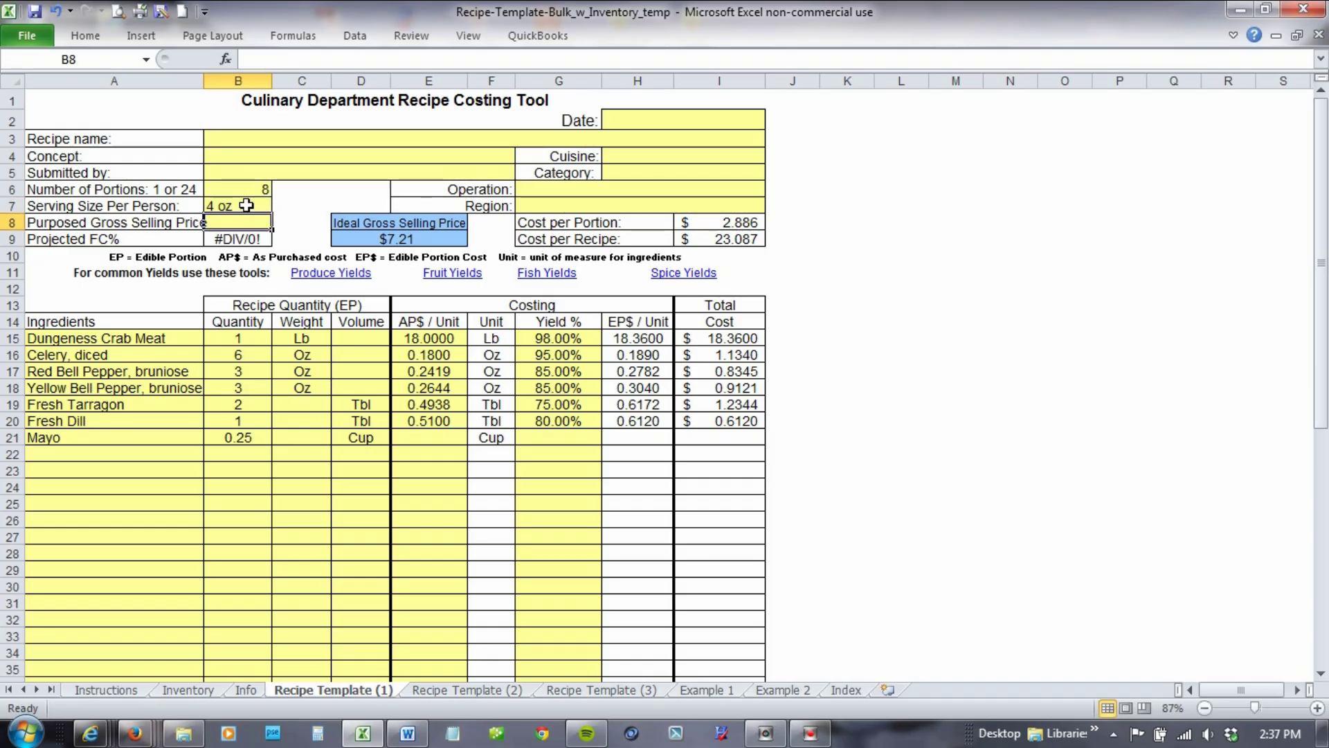
text(12)
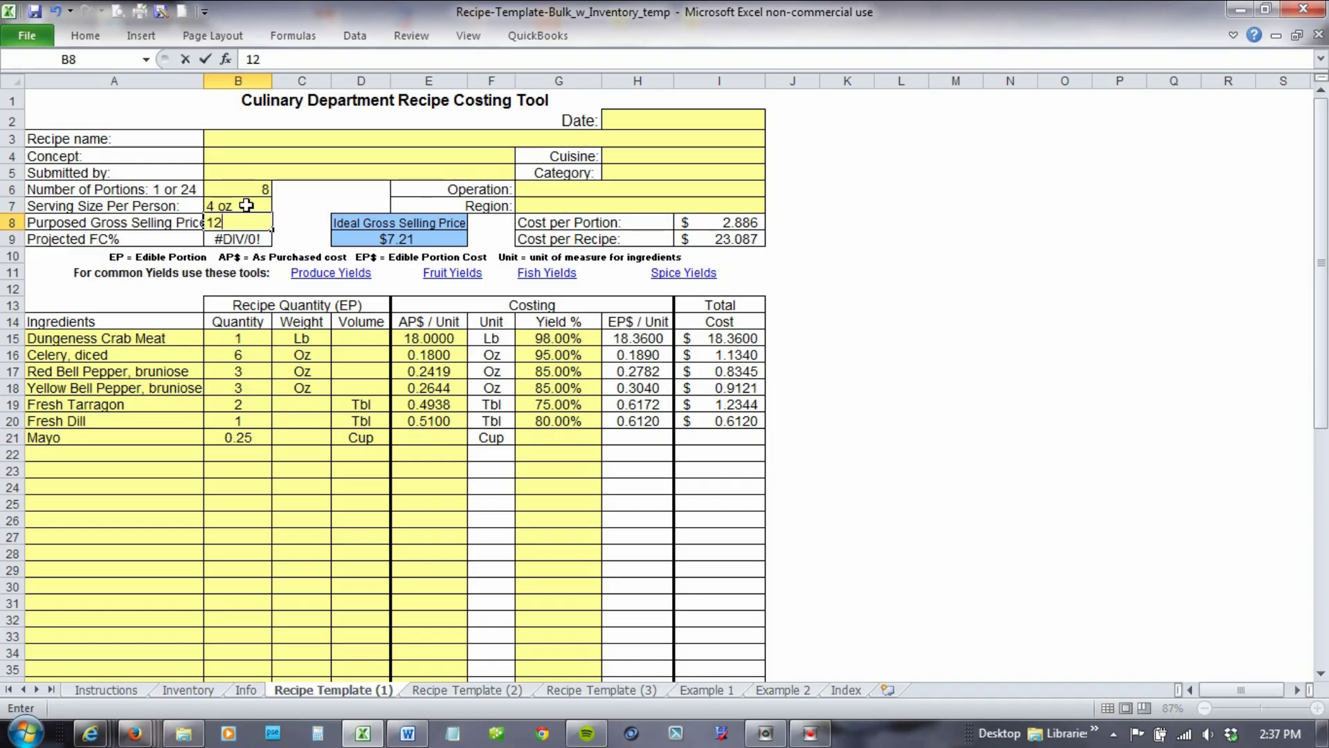
key(Return)
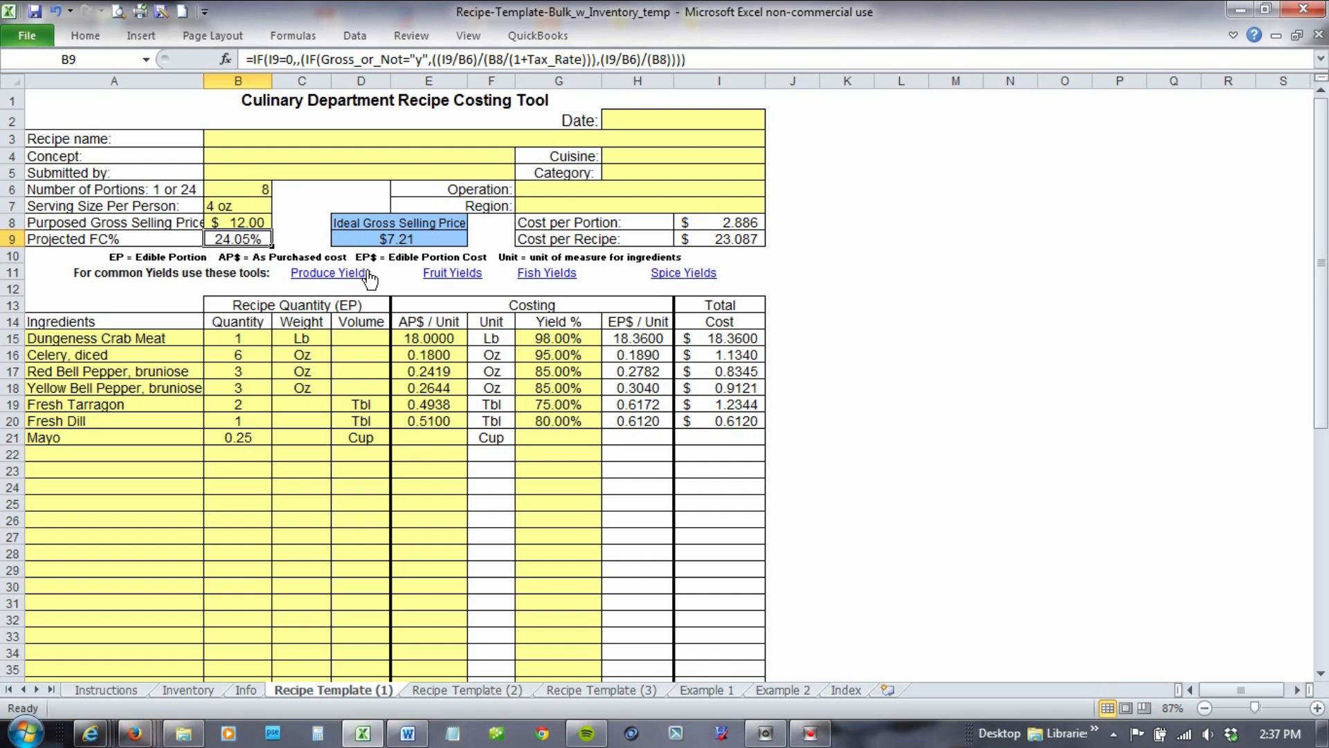
Change the Info sheet's budgeted product cost in G10 to 33% and check the template.
click(246, 690)
click(424, 323)
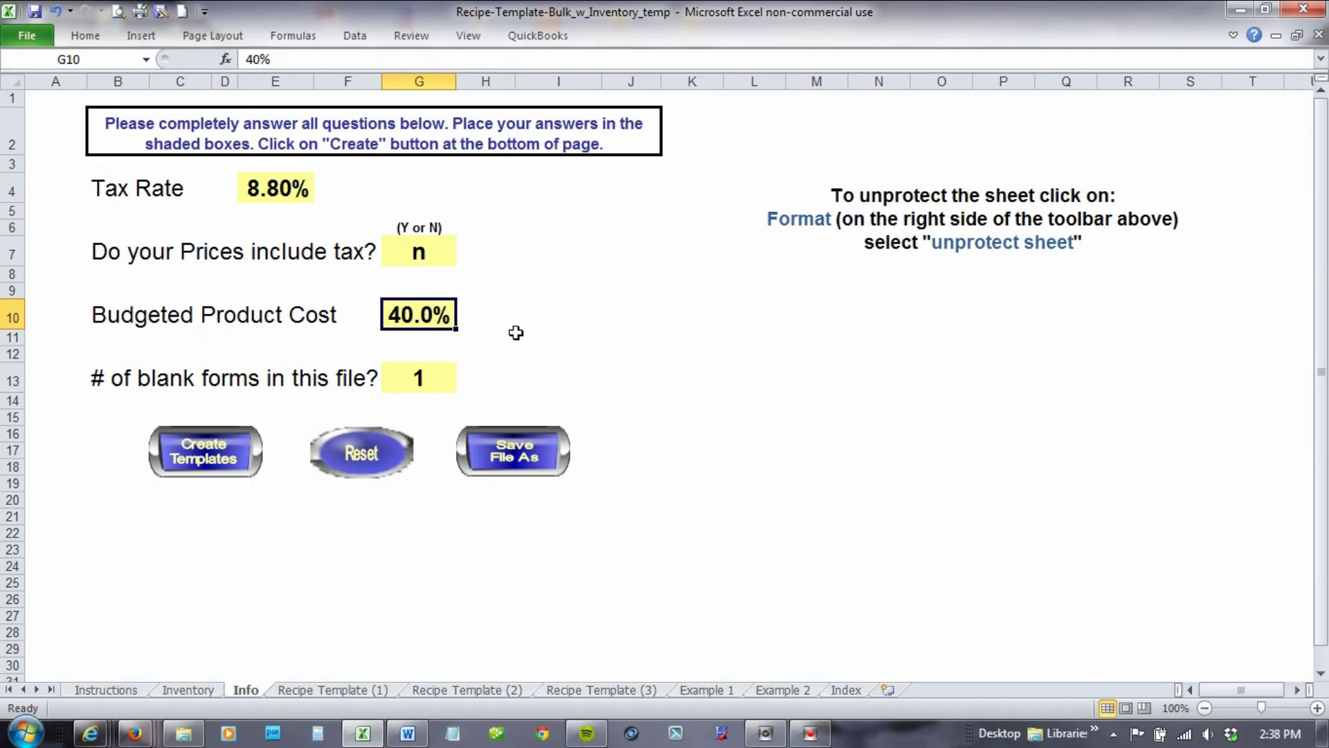
text(33)
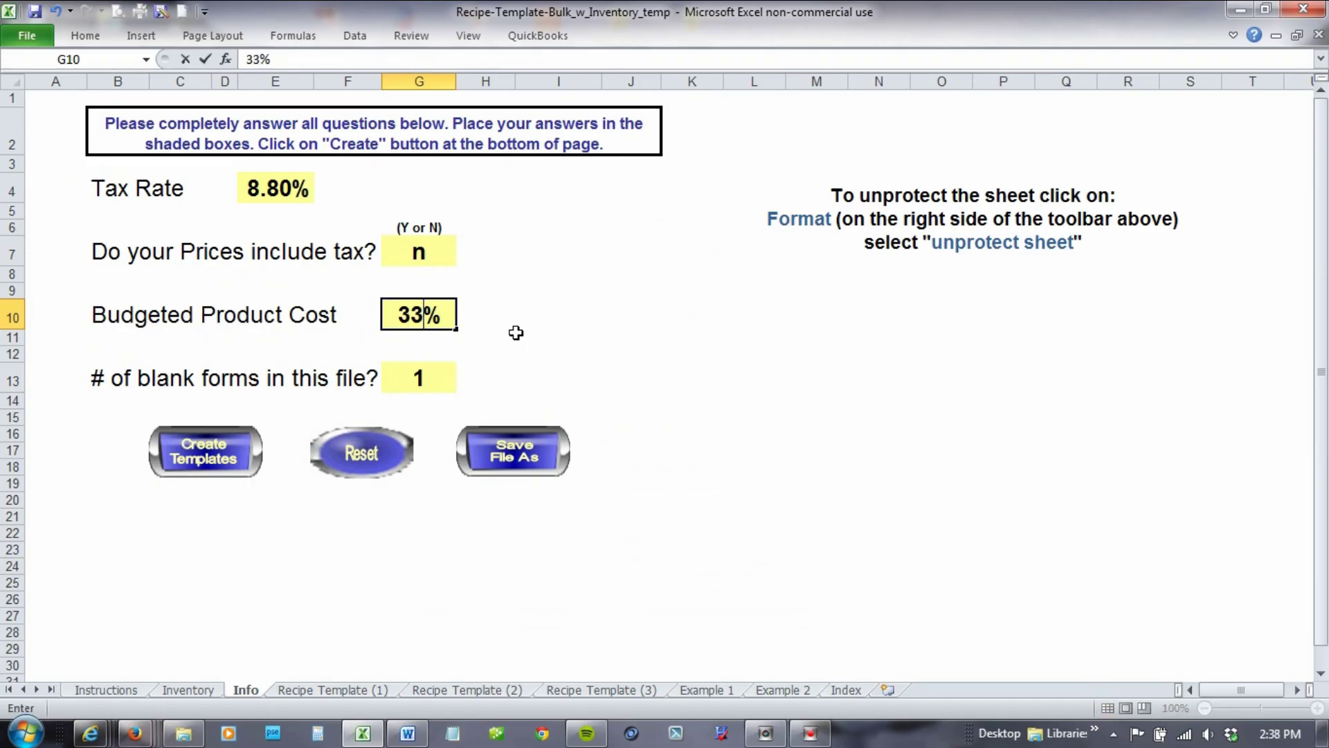
key(Return)
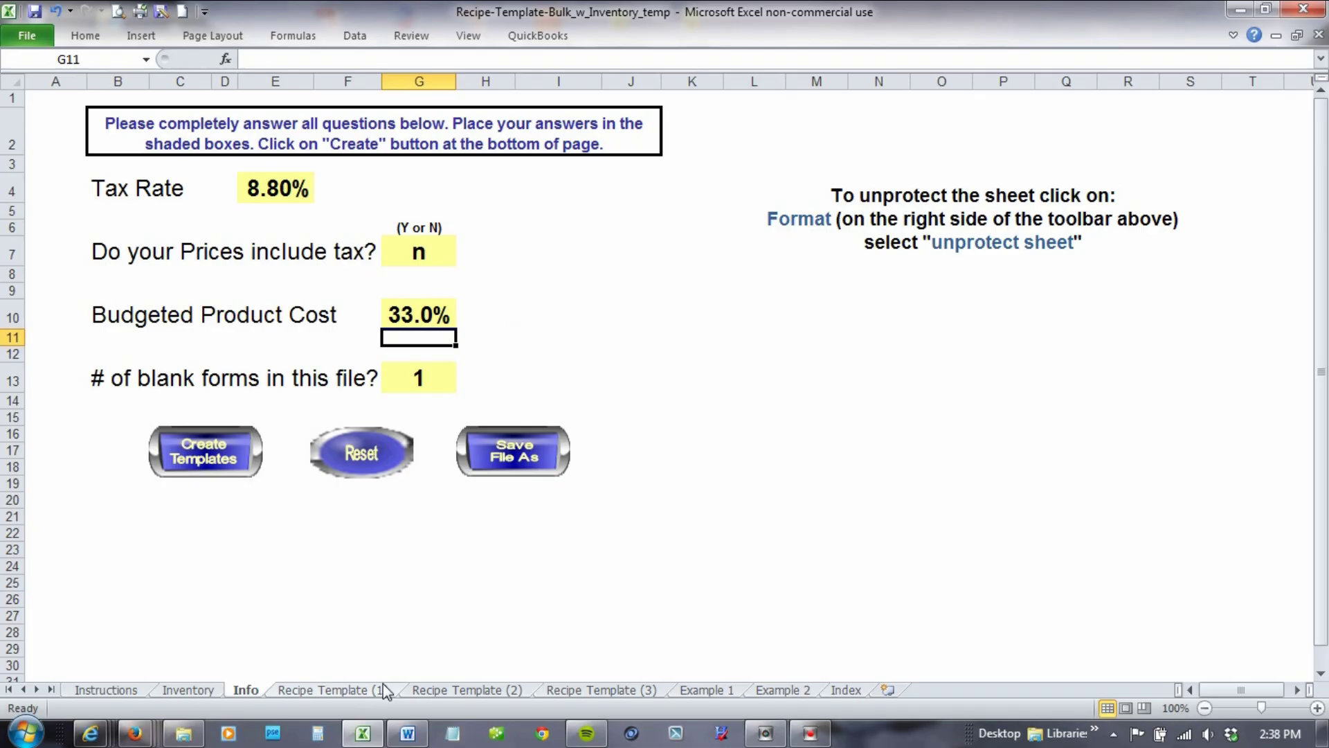
click(337, 690)
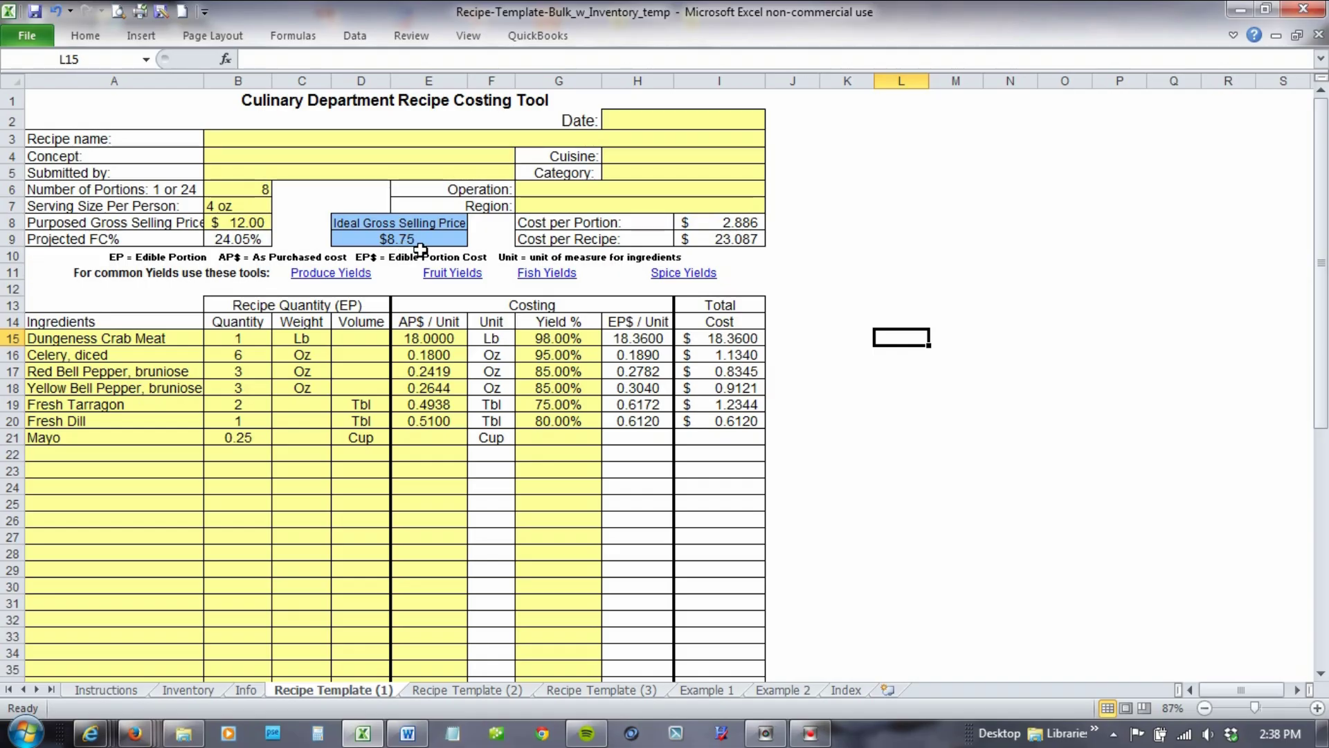
On Inventory, add Delete Cells, Delete/Insert Sheet Columns and Insert Sheet Rows to the Quick Access Toolbar.
click(194, 690)
scroll(350, 294, up, 20)
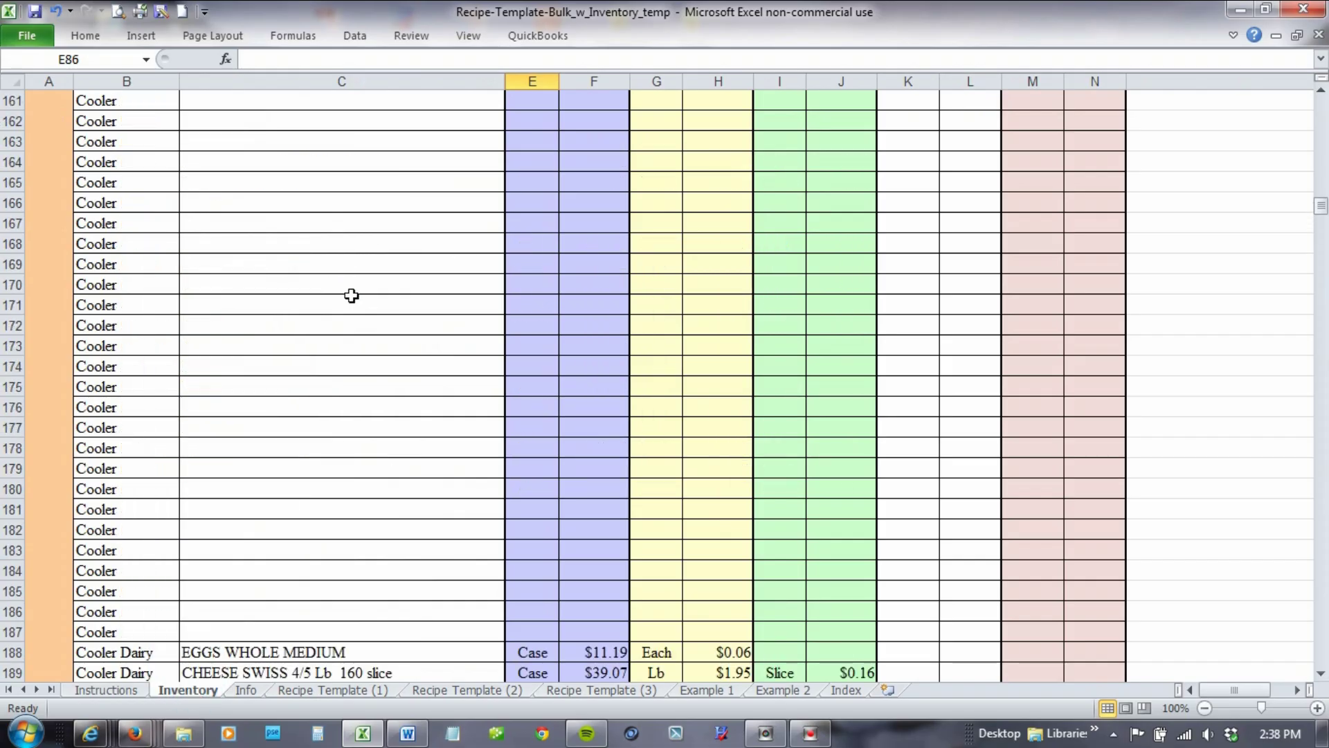
scroll(353, 295, up, 20)
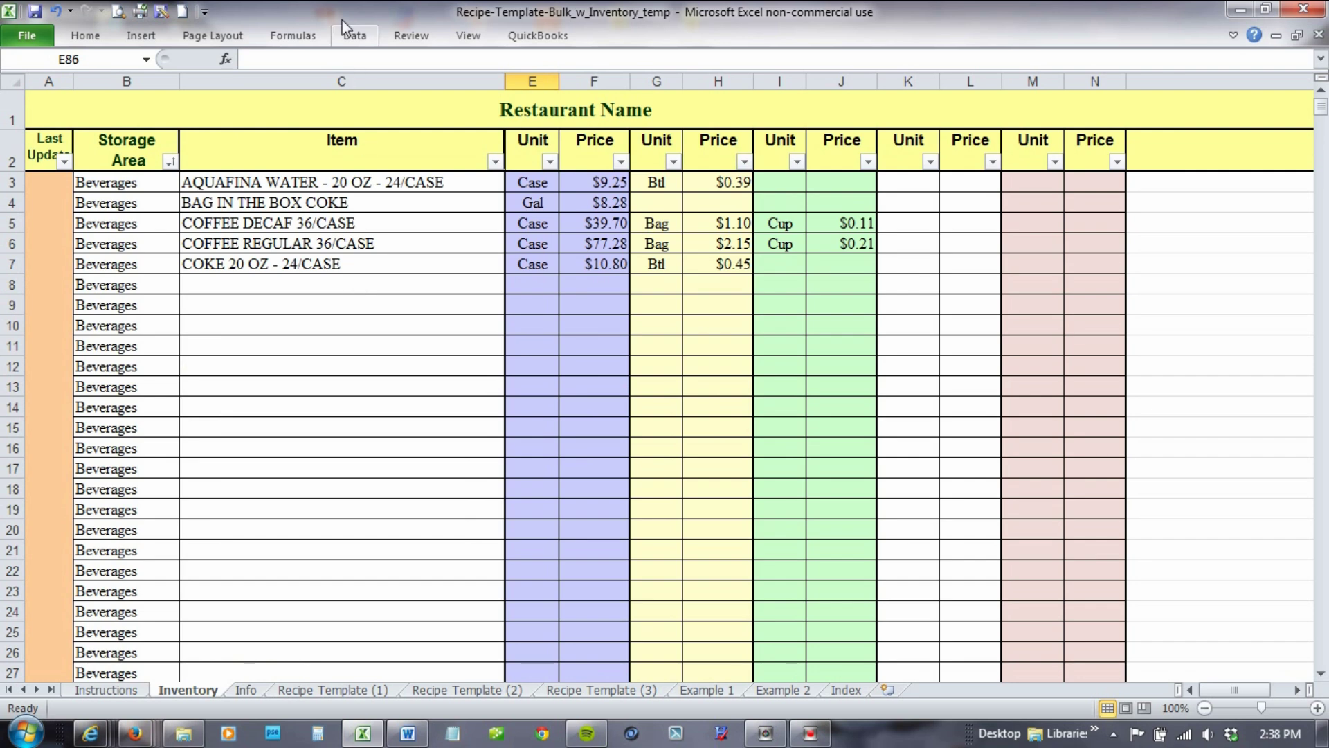
click(206, 12)
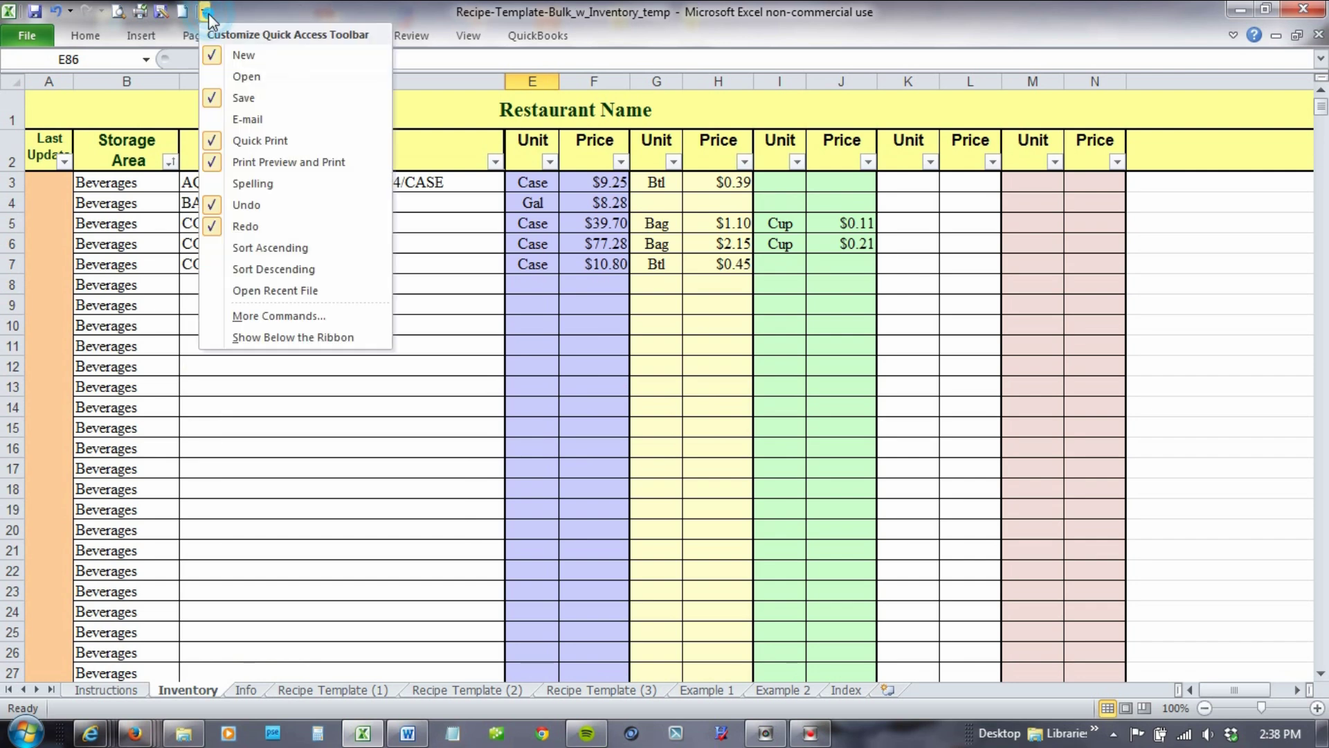
click(289, 317)
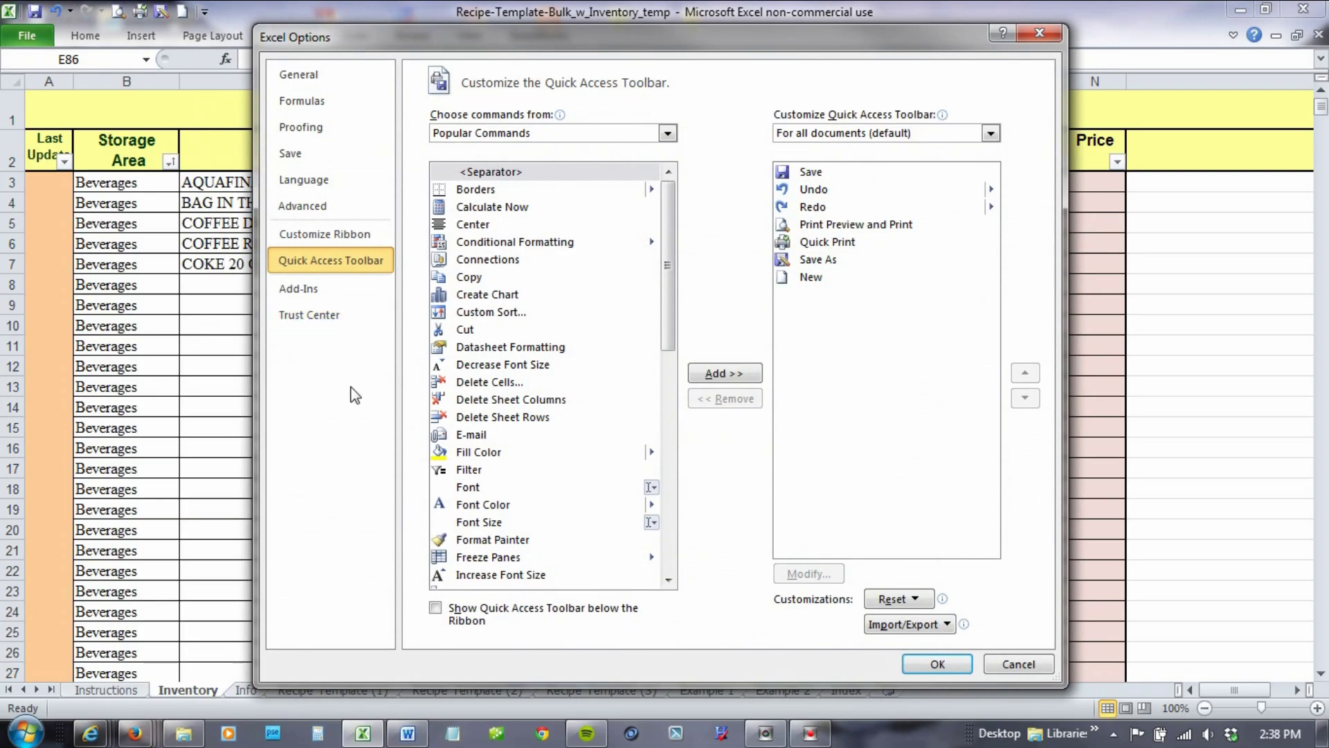
click(492, 382)
click(724, 374)
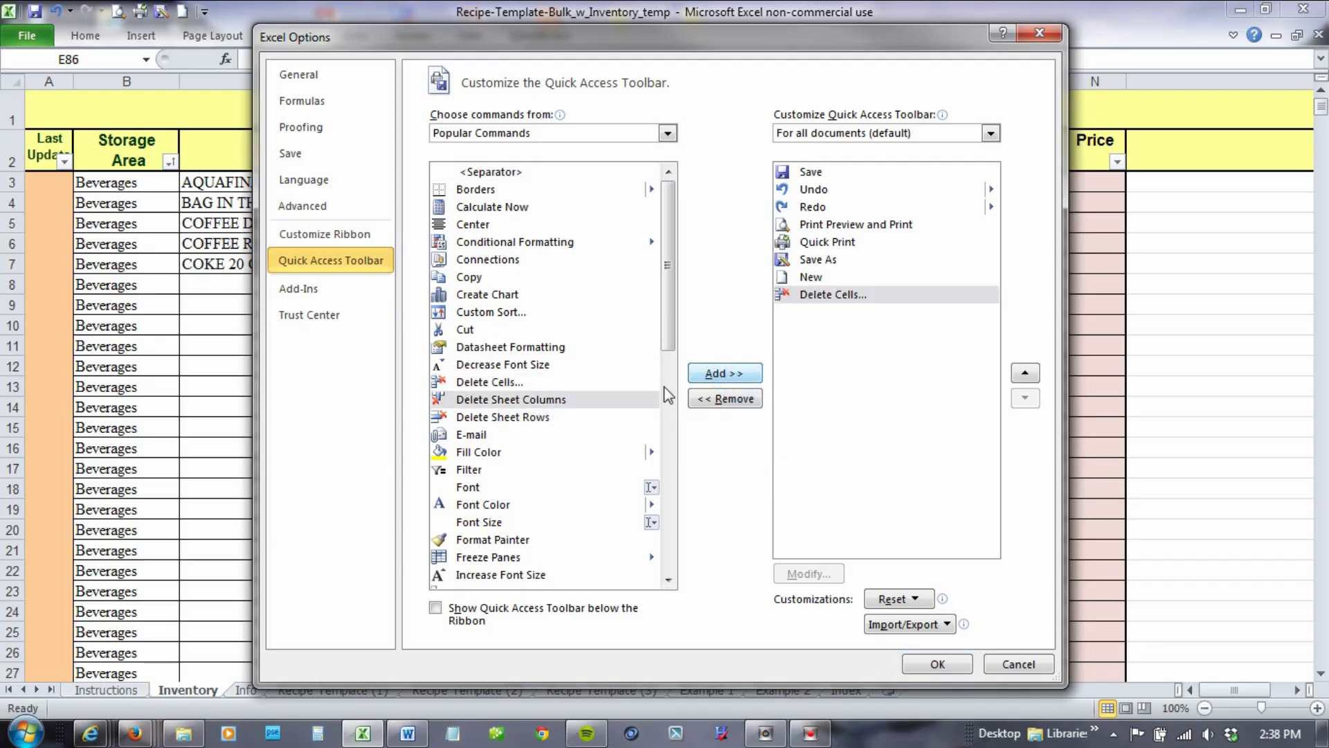
click(724, 374)
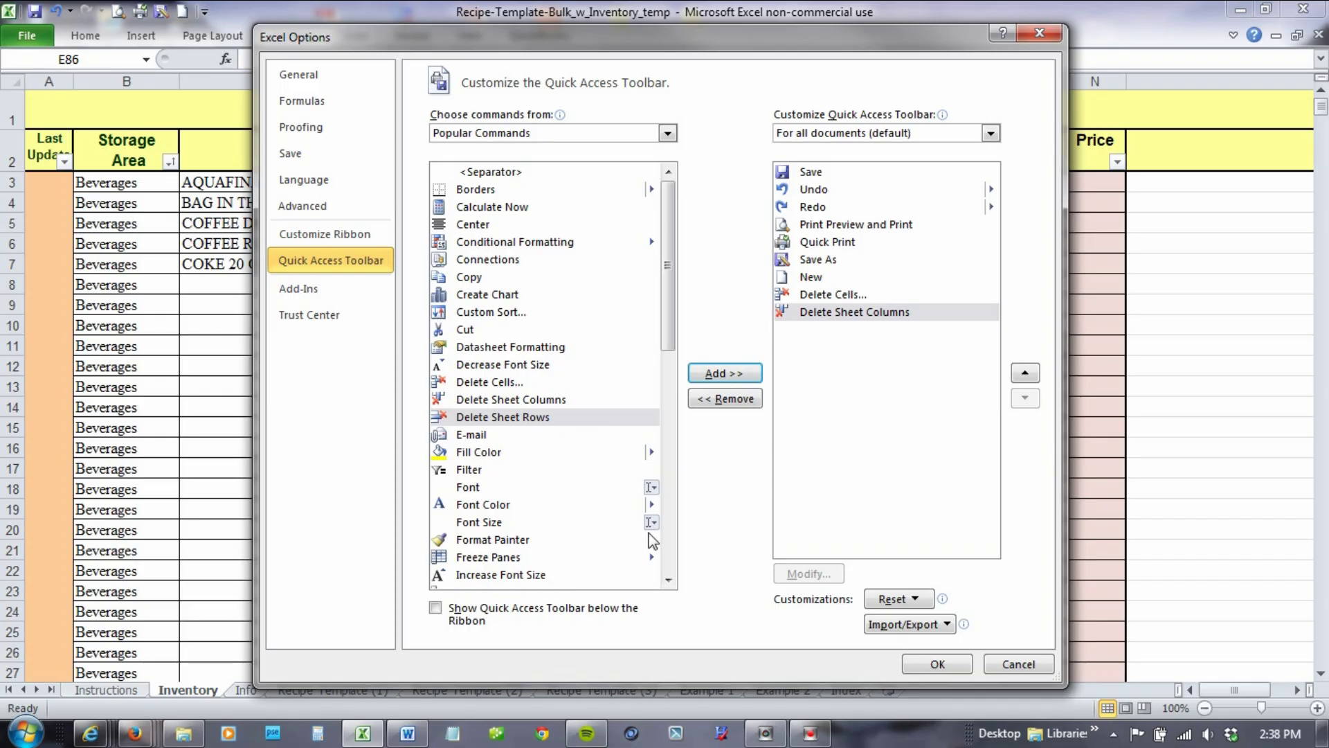
click(671, 544)
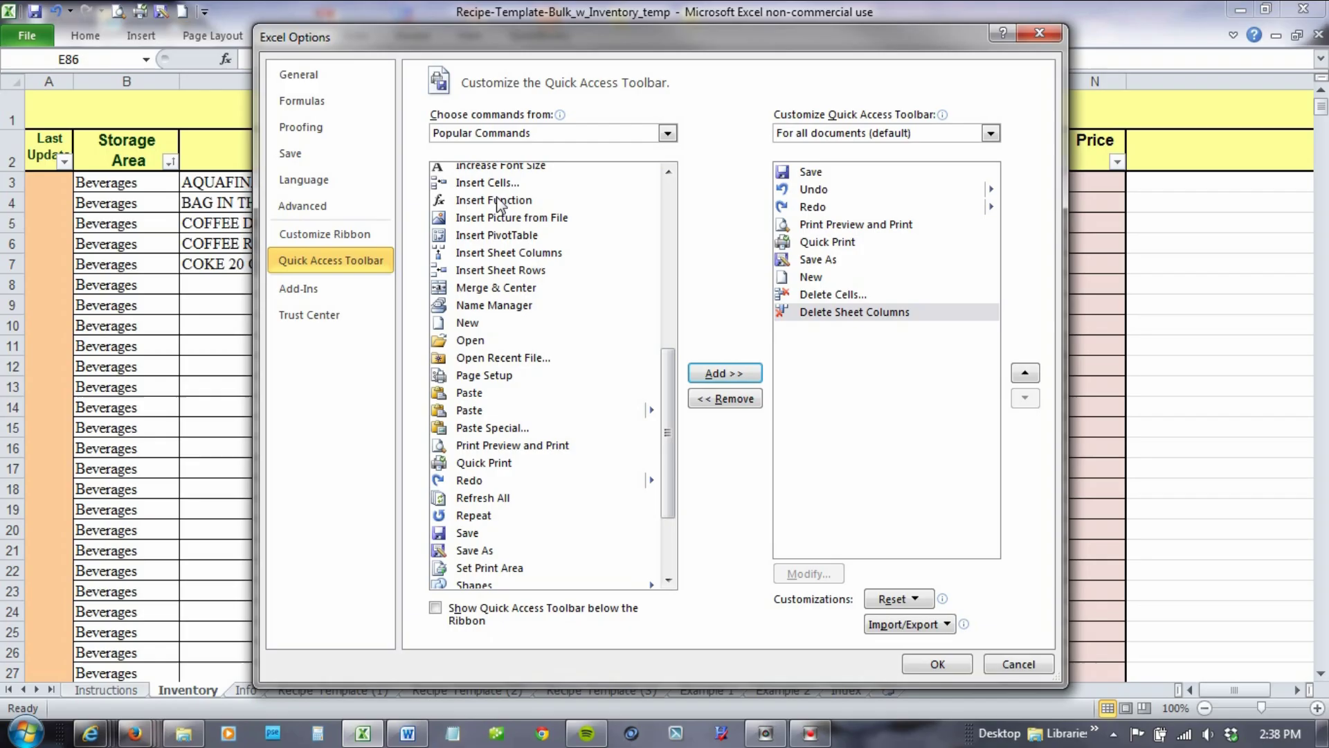
click(486, 253)
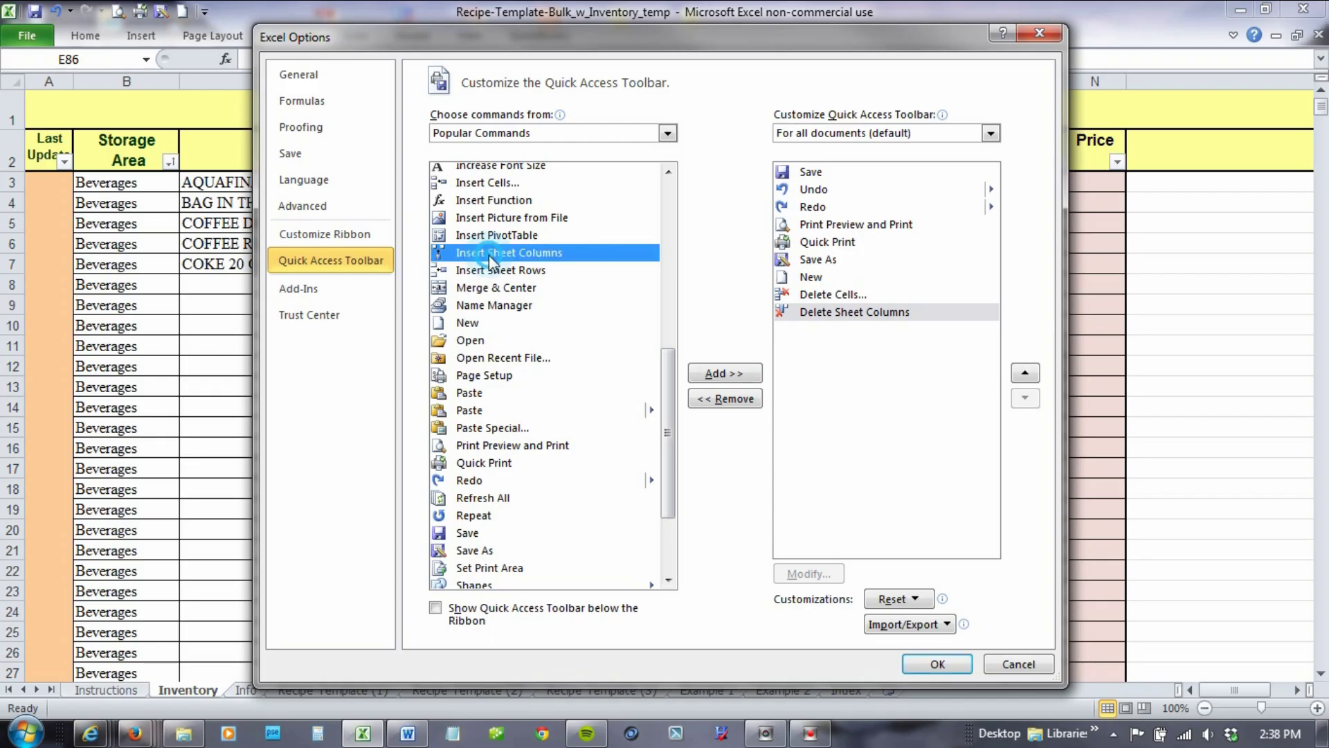
click(709, 376)
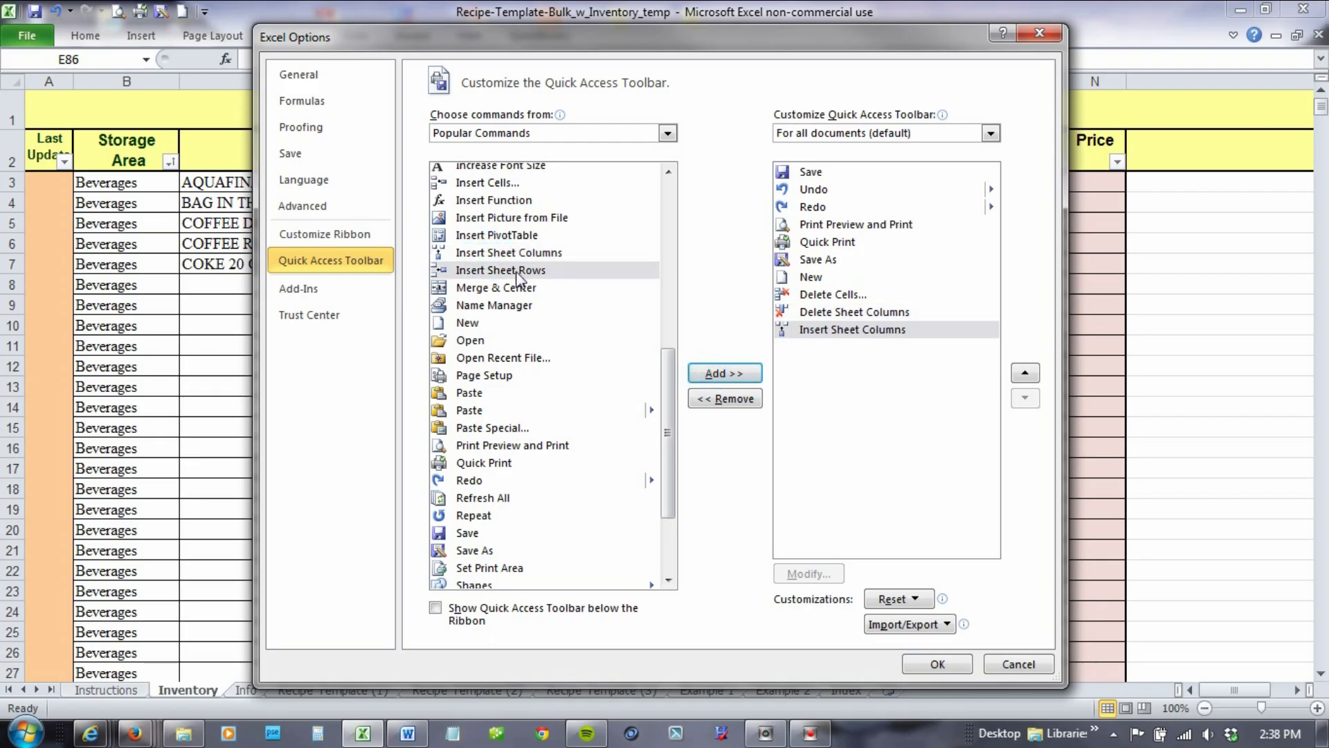
click(707, 378)
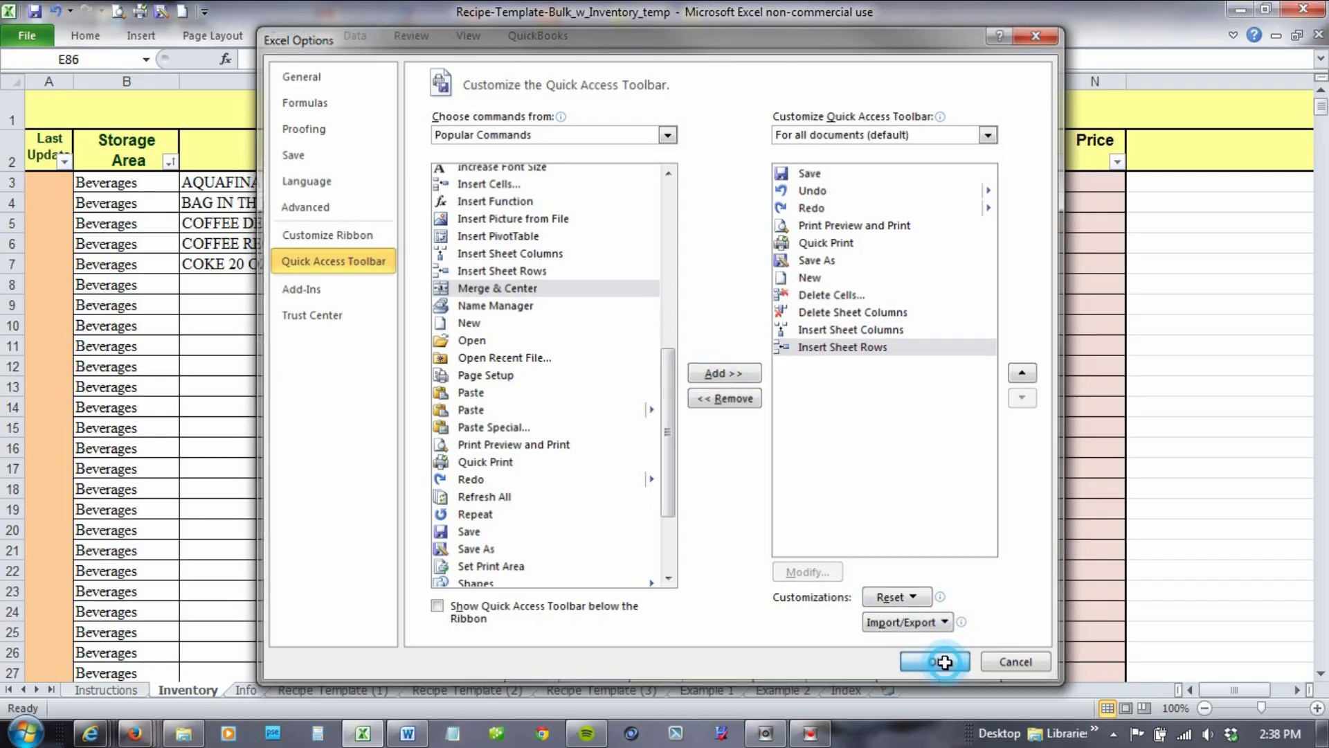
click(945, 664)
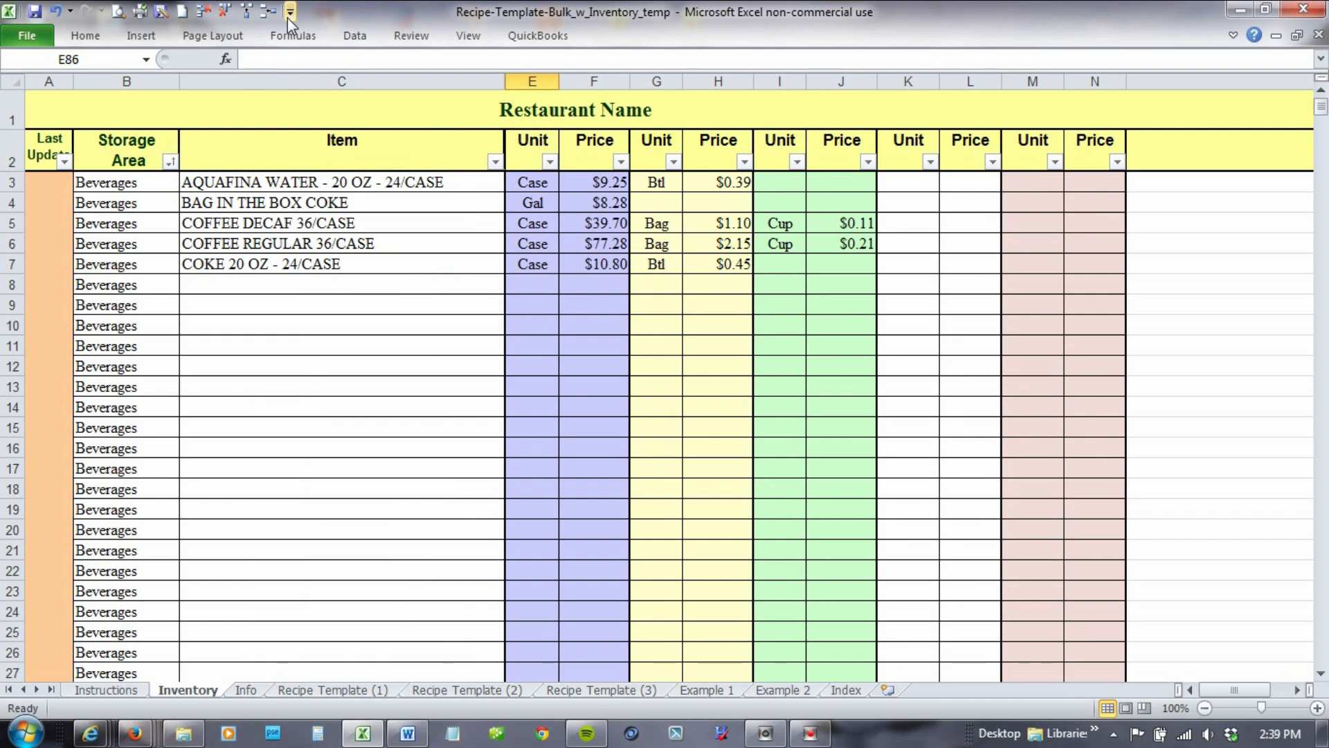
Enter Cooler Beef in cell B175 of the Inventory sheet.
click(446, 460)
click(402, 358)
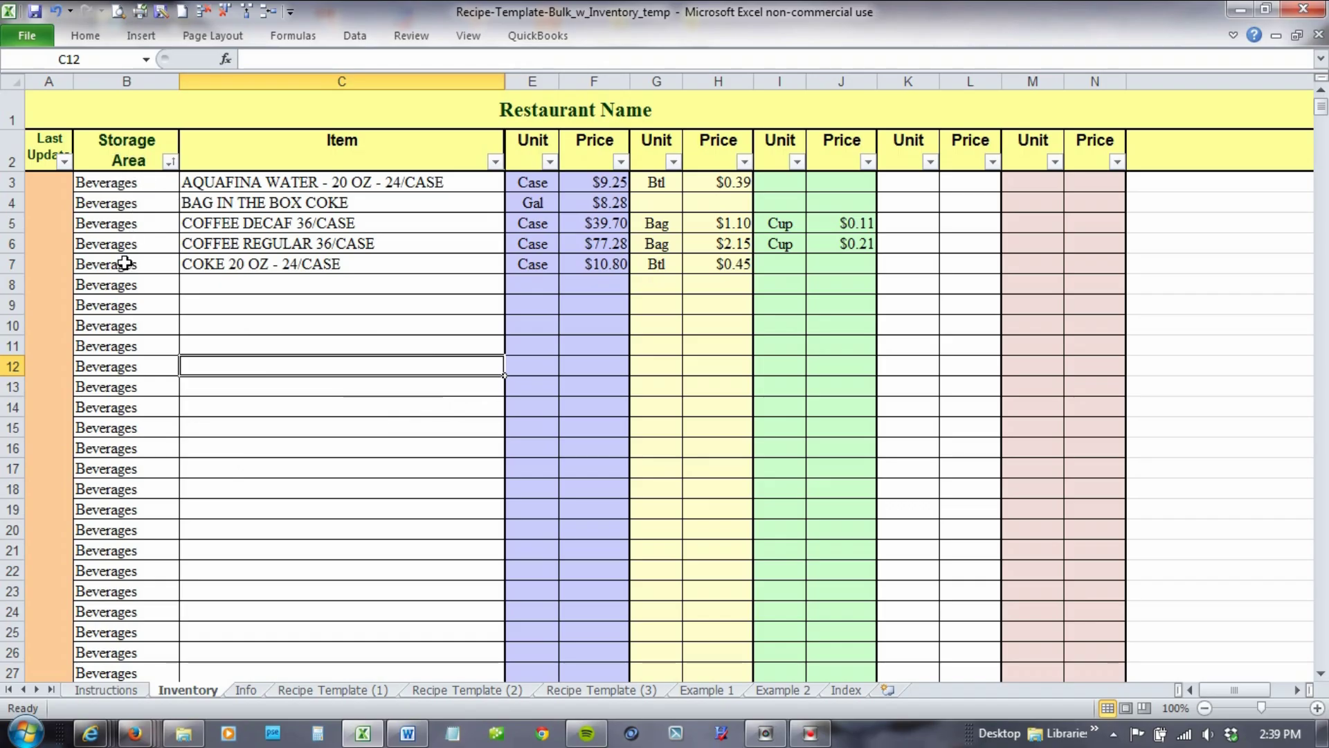
scroll(106, 443, down, 17)
scroll(173, 405, down, 10)
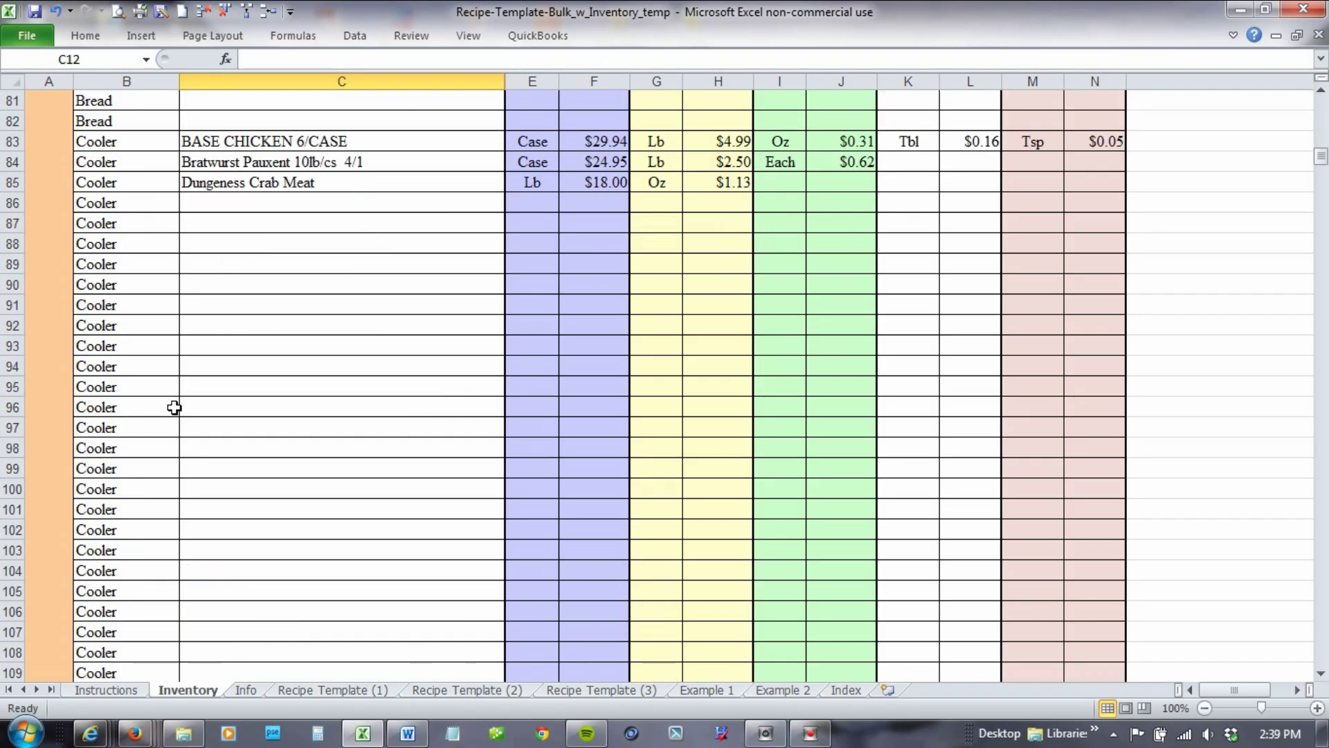
scroll(174, 263, up, 8)
scroll(141, 367, down, 20)
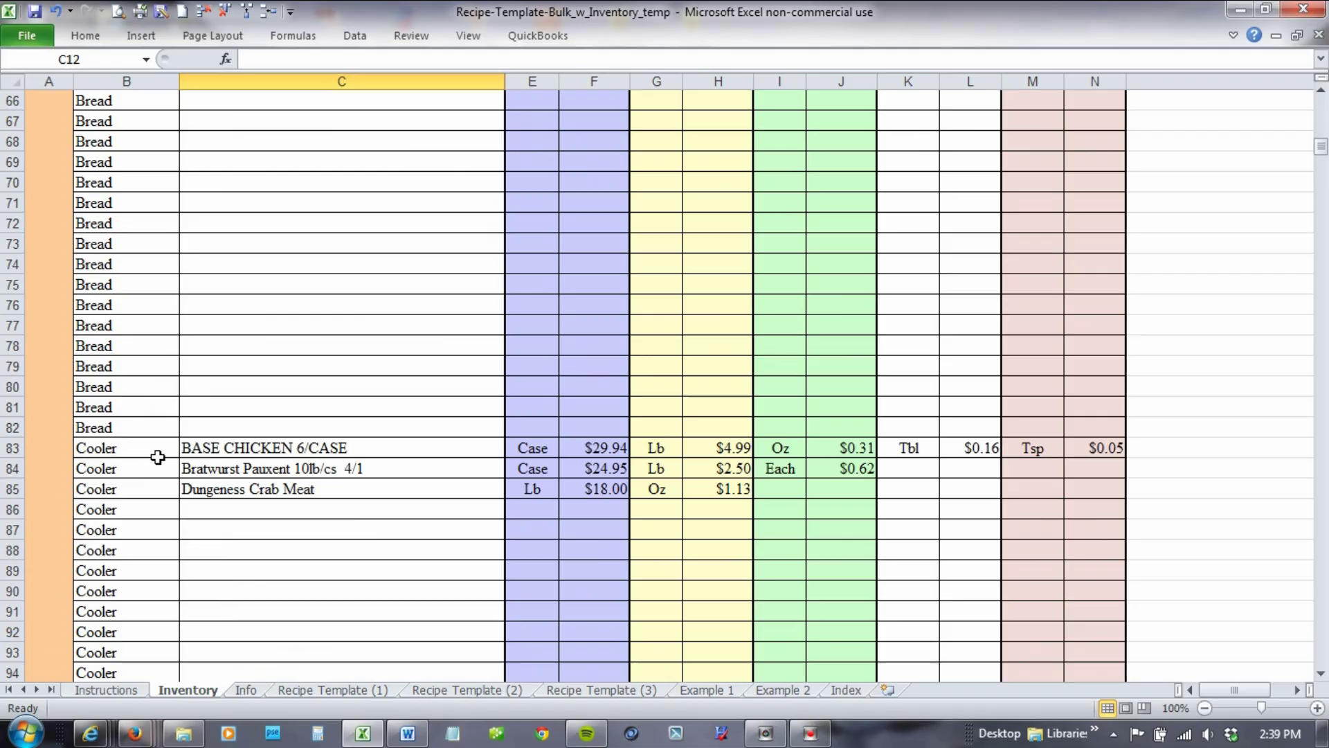
scroll(143, 444, down, 12)
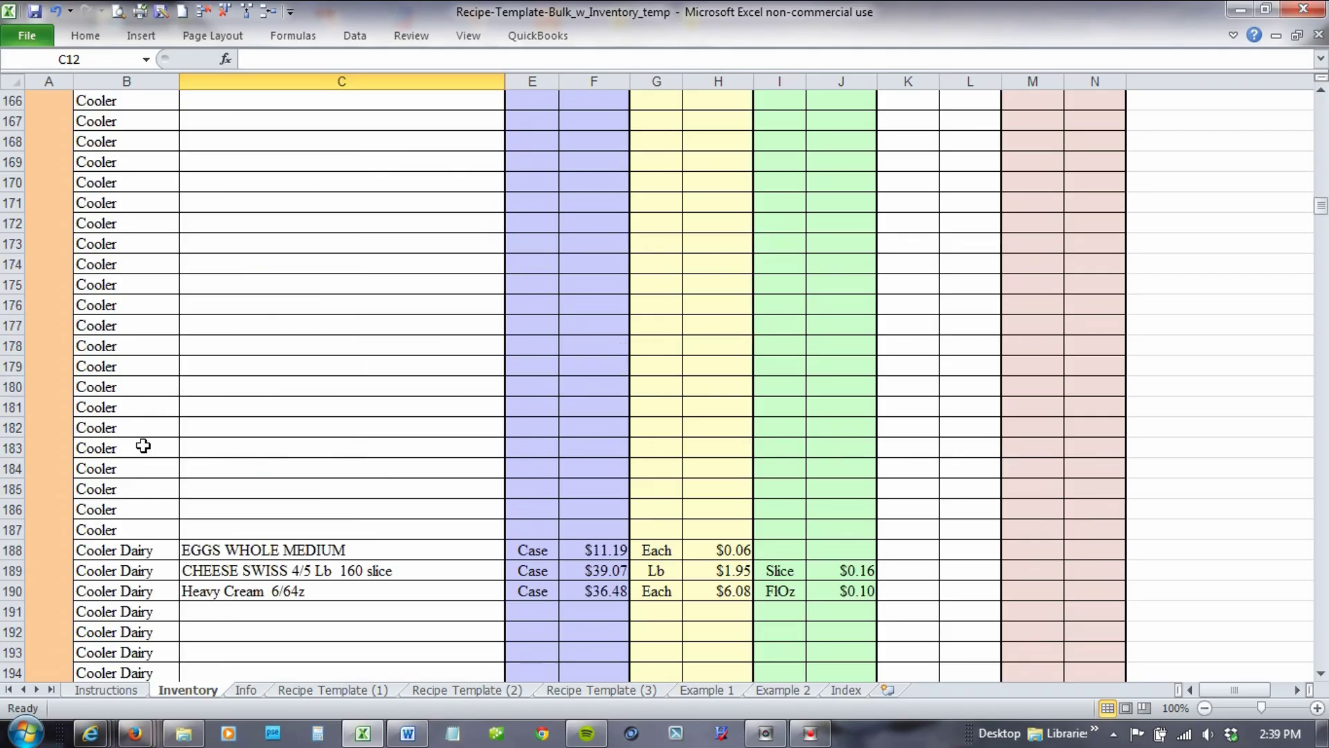
scroll(130, 292, down, 20)
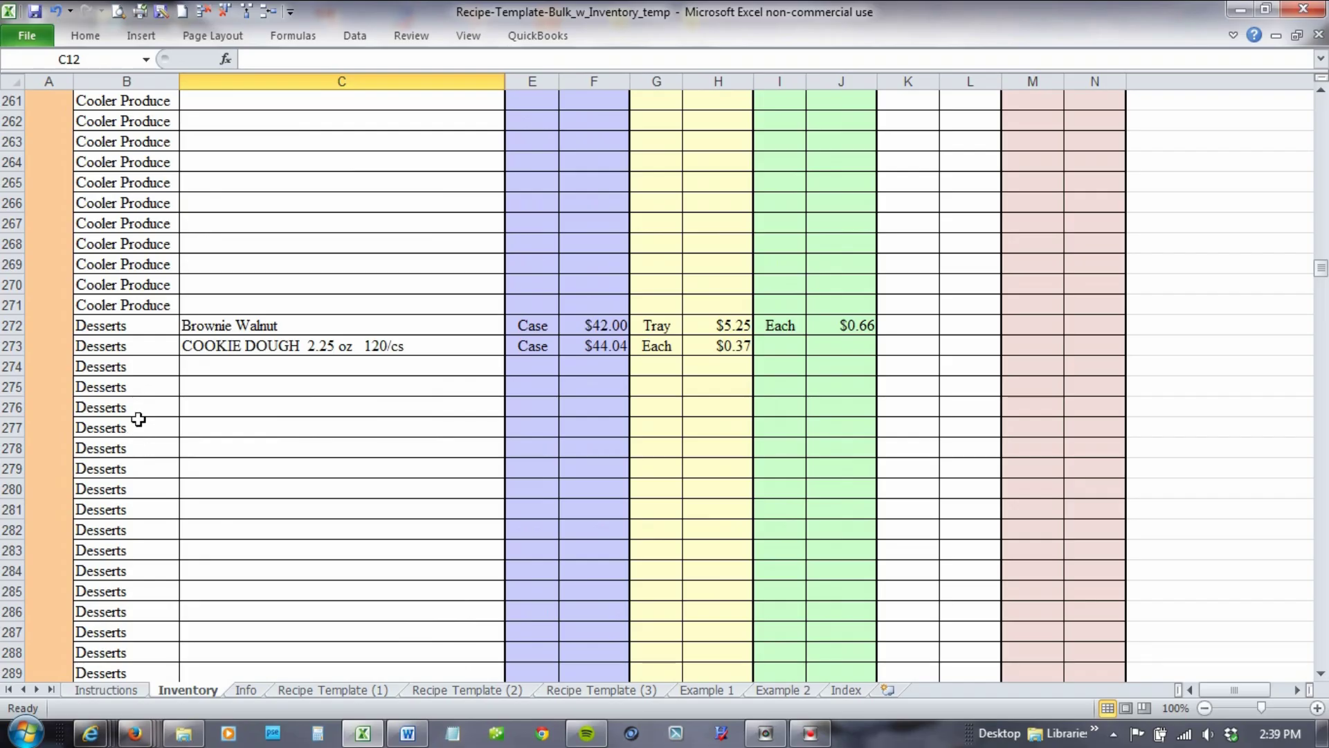
scroll(135, 443, up, 20)
scroll(125, 436, up, 4)
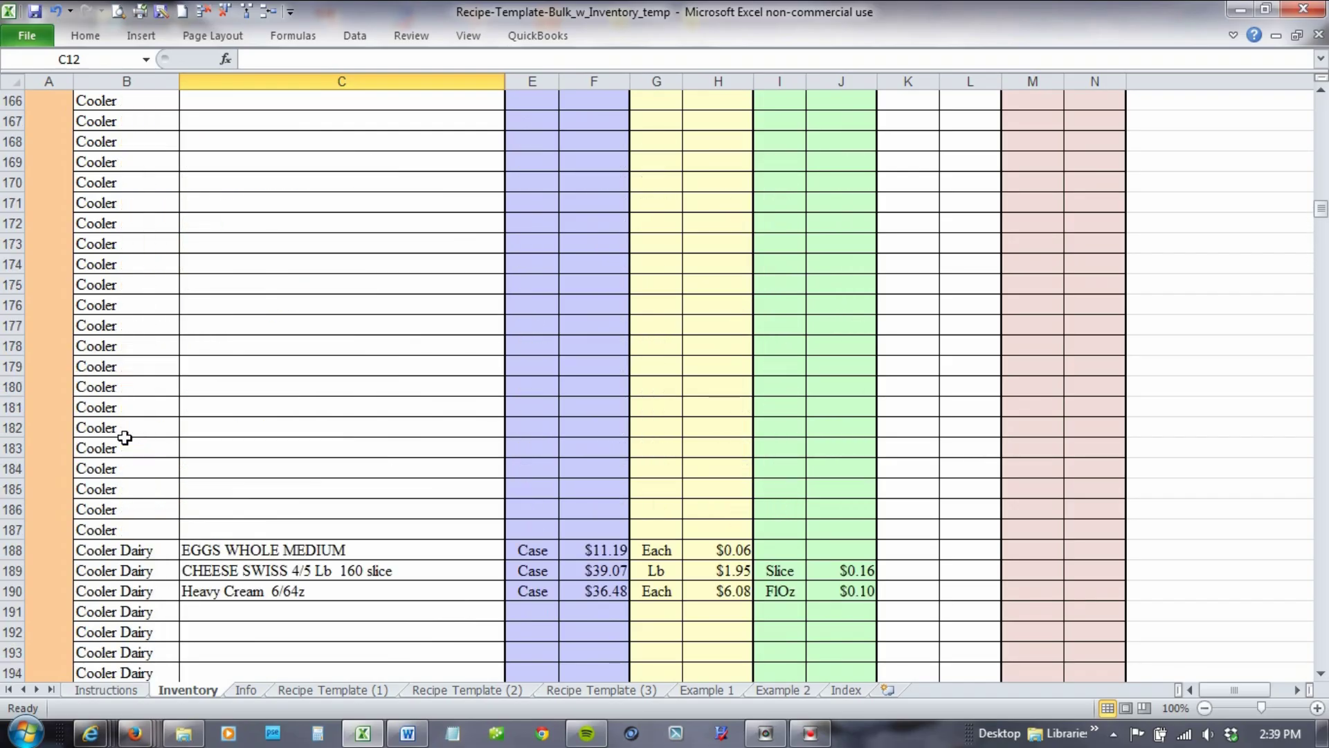
click(133, 287)
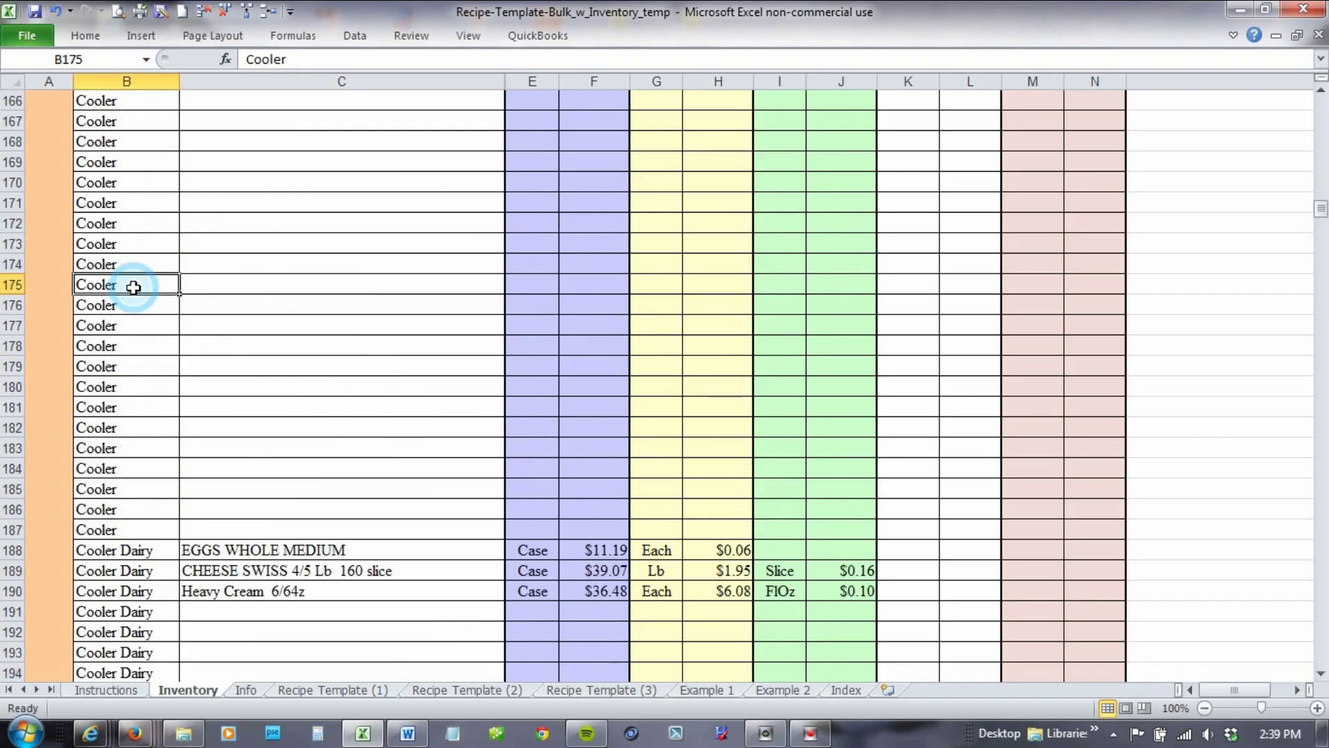
click(332, 59)
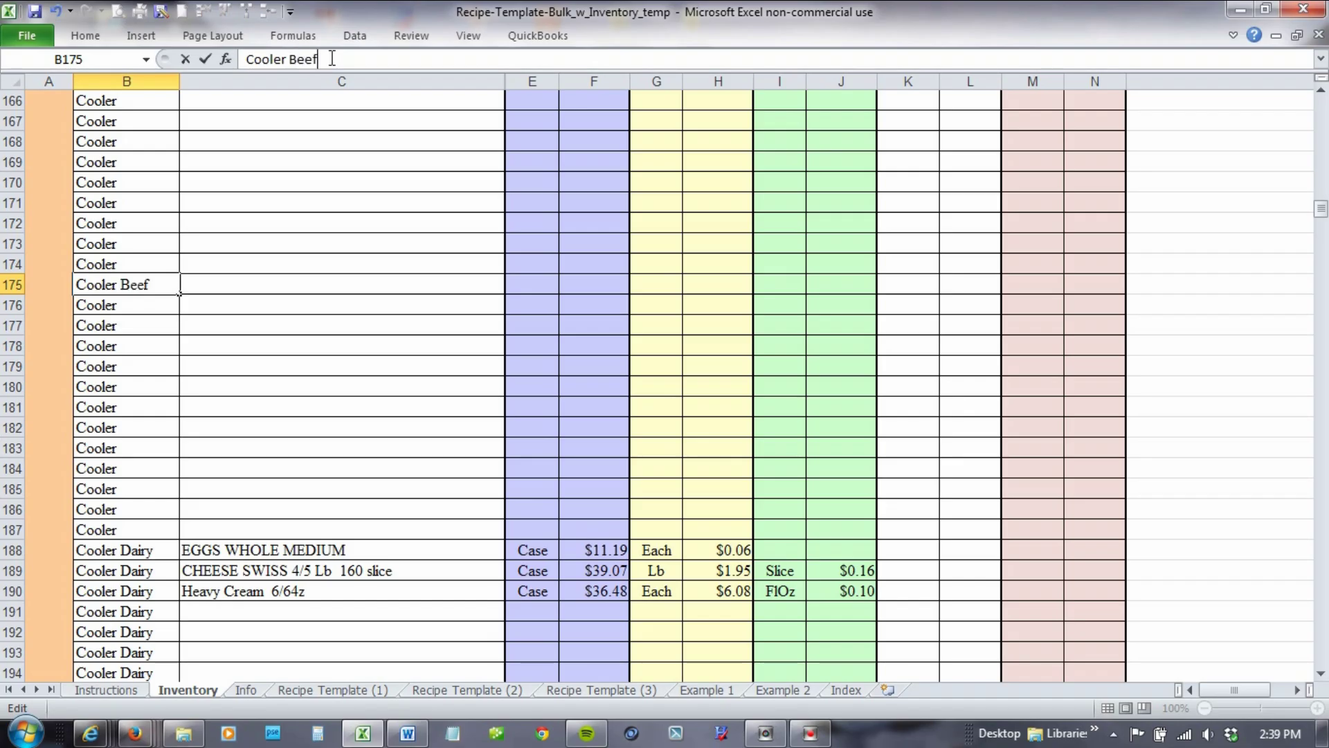
key(Return)
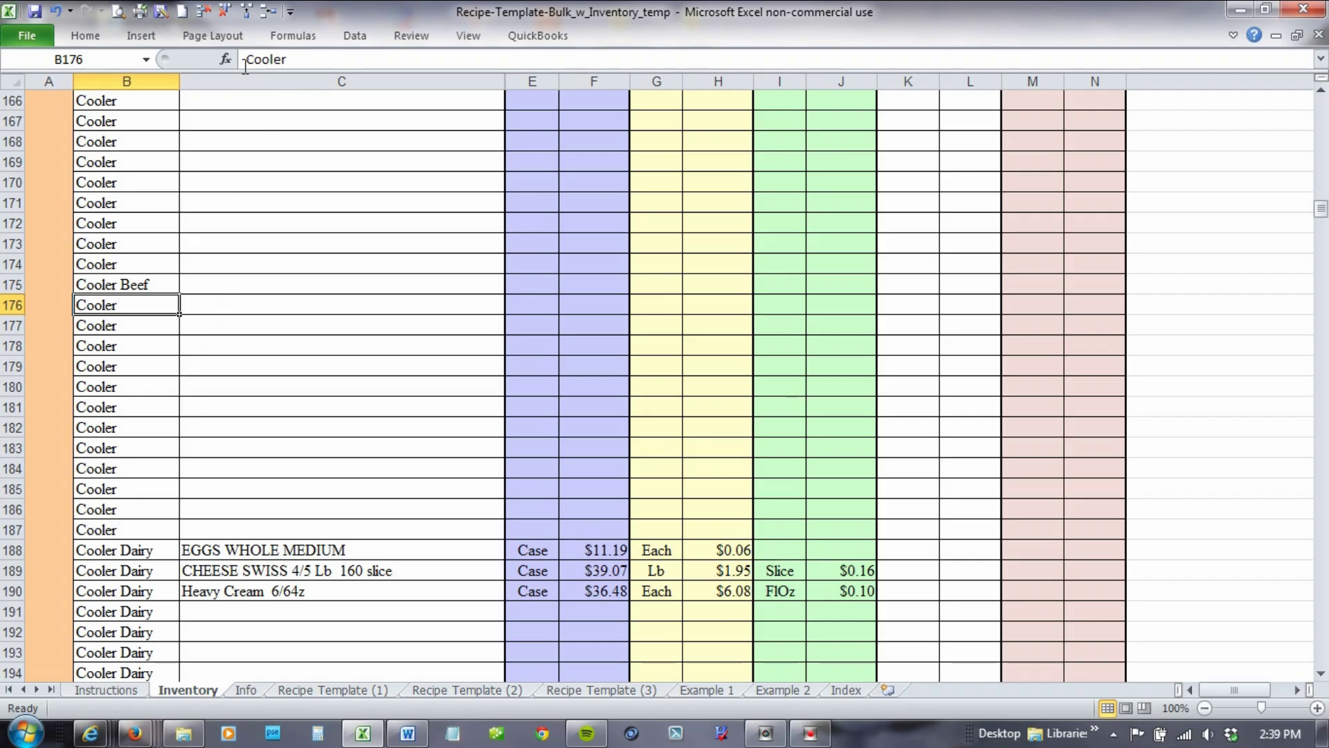
Insert seventeen blank sheet rows at row 176.
click(269, 13)
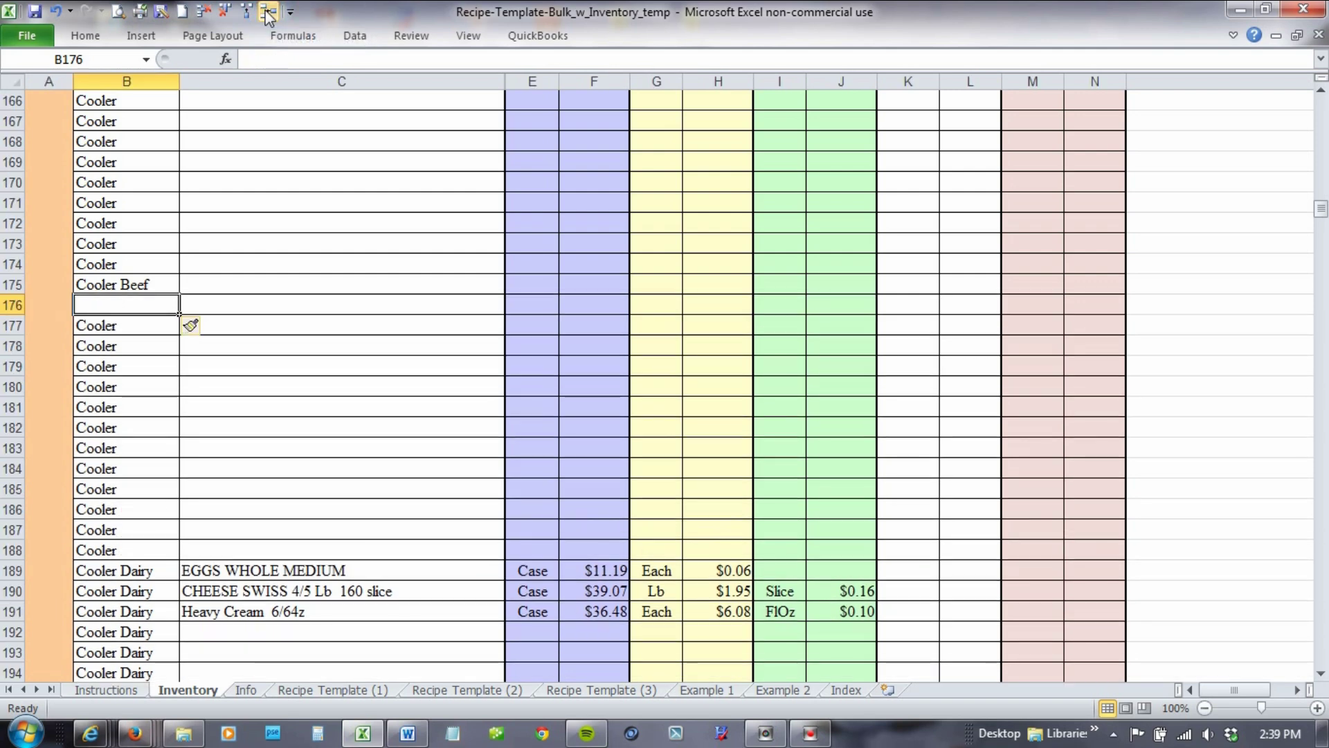
click(268, 14)
click(268, 14)
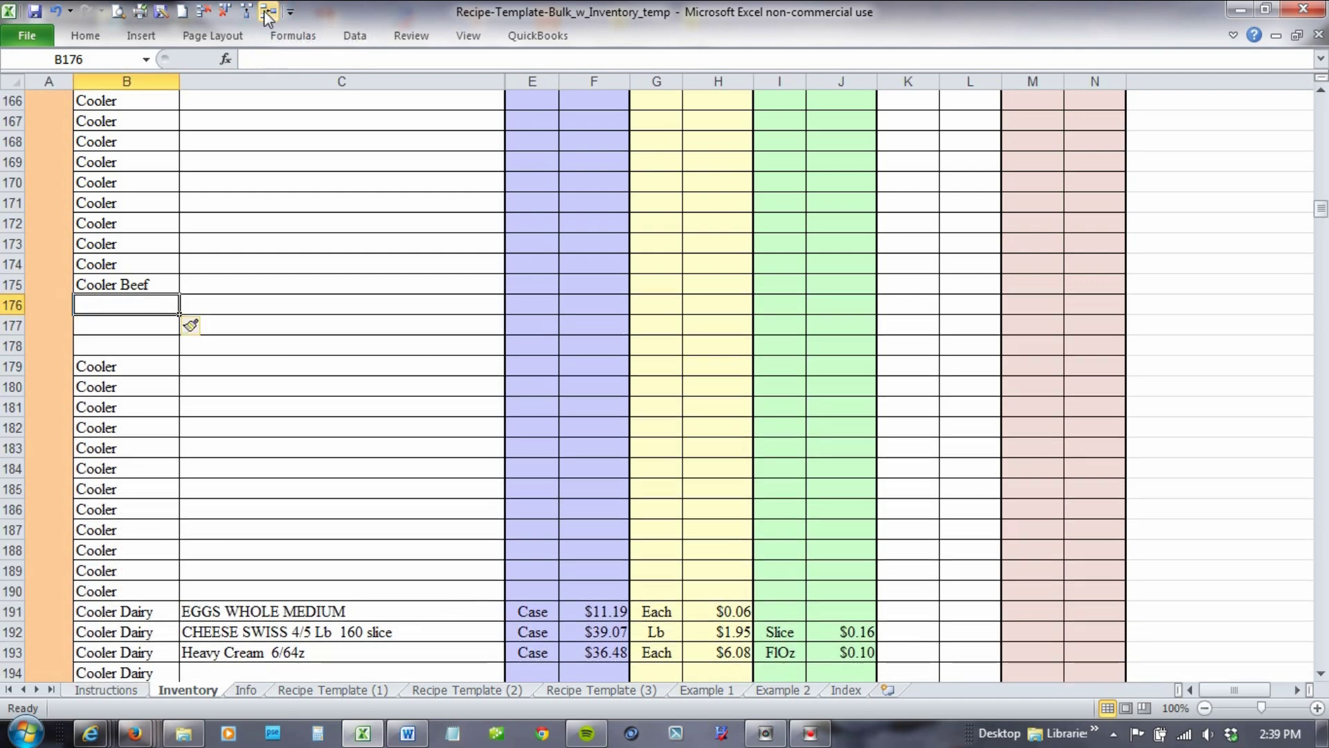
click(269, 14)
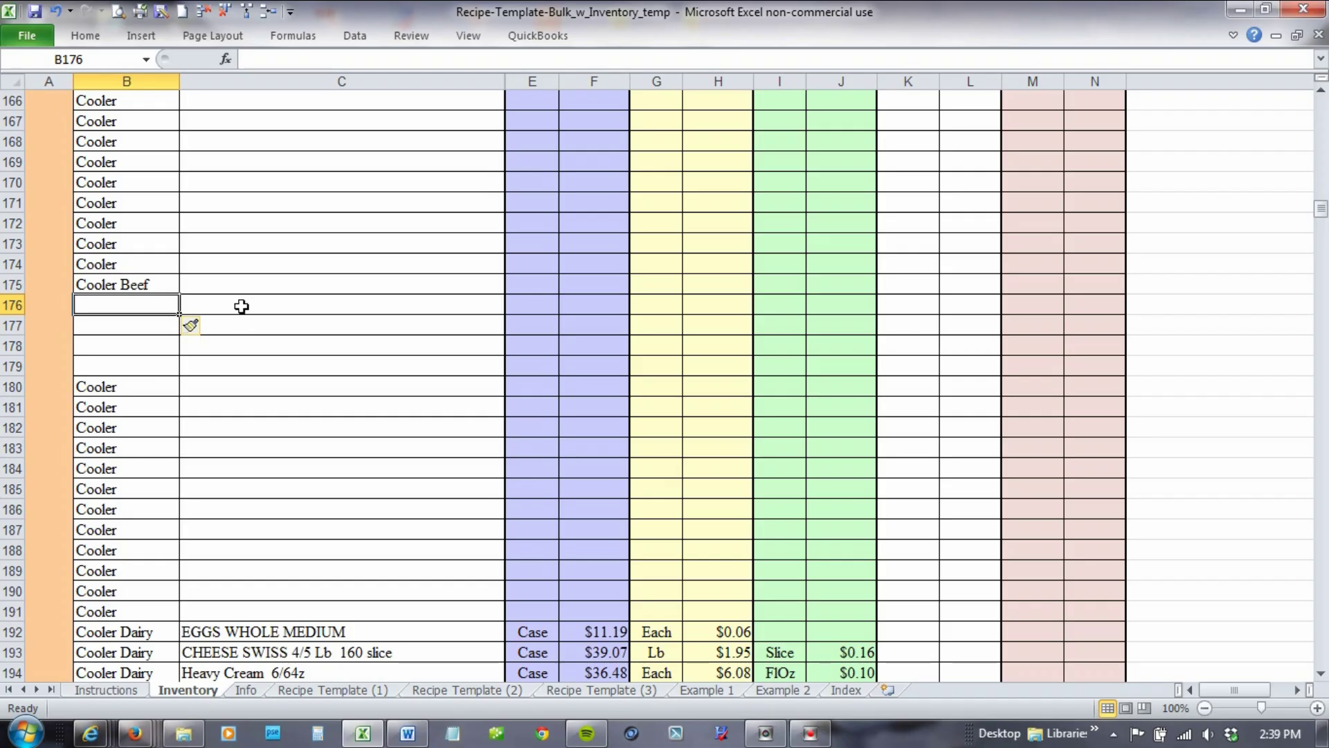
drag(238, 305, 215, 550)
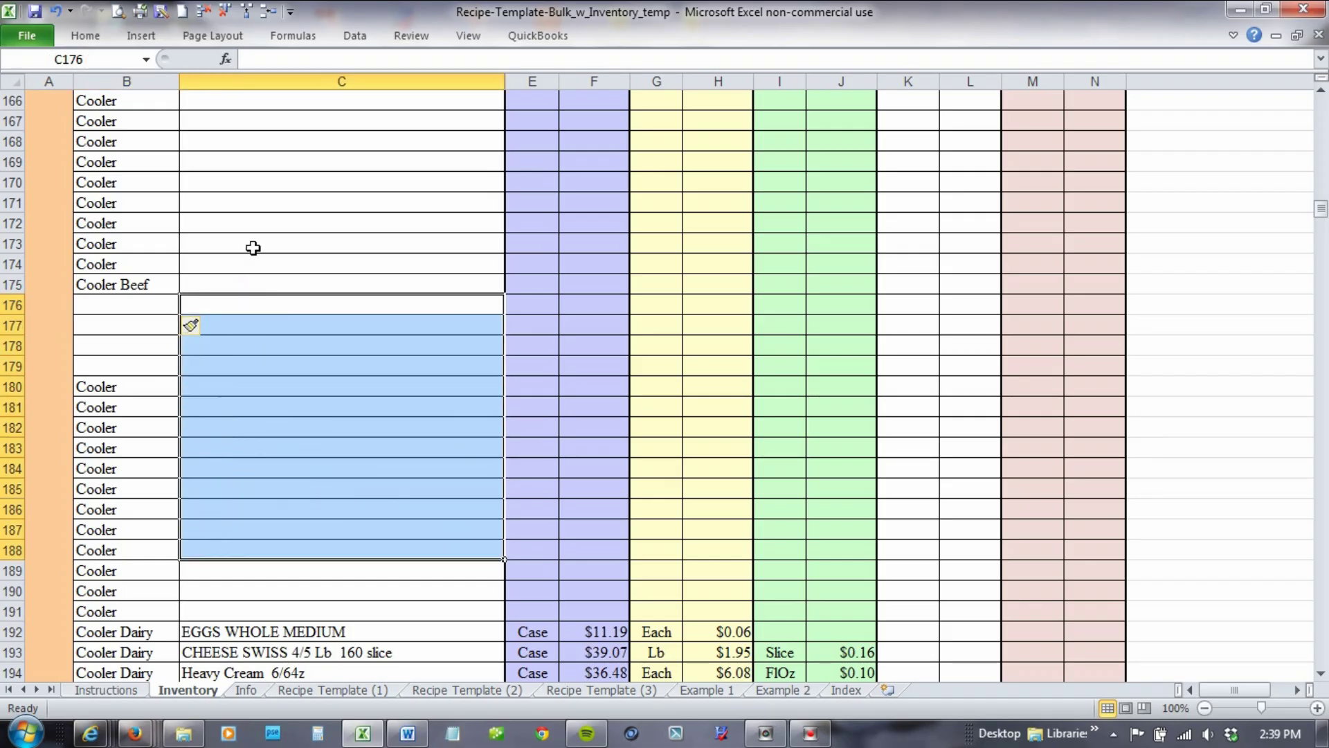
click(268, 13)
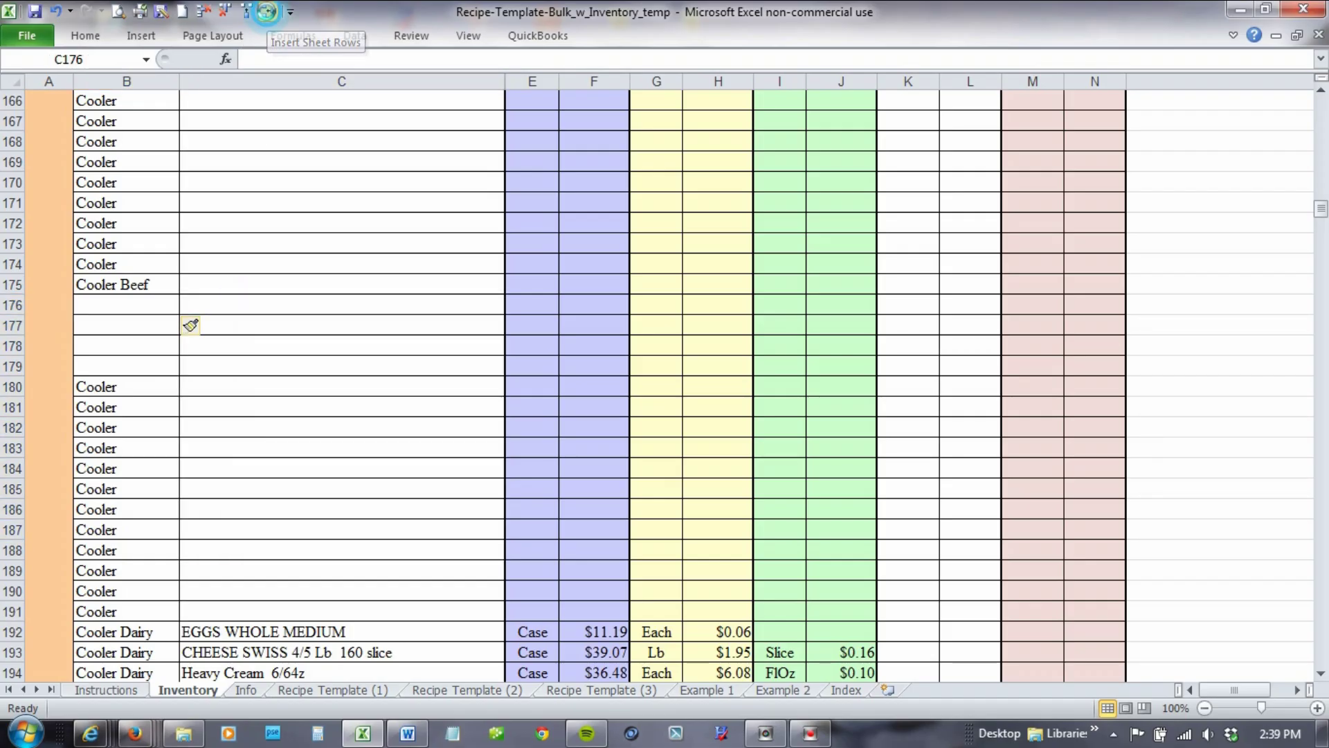
Copy Cooler Beef from B175 into the new cells B176:B192.
click(145, 285)
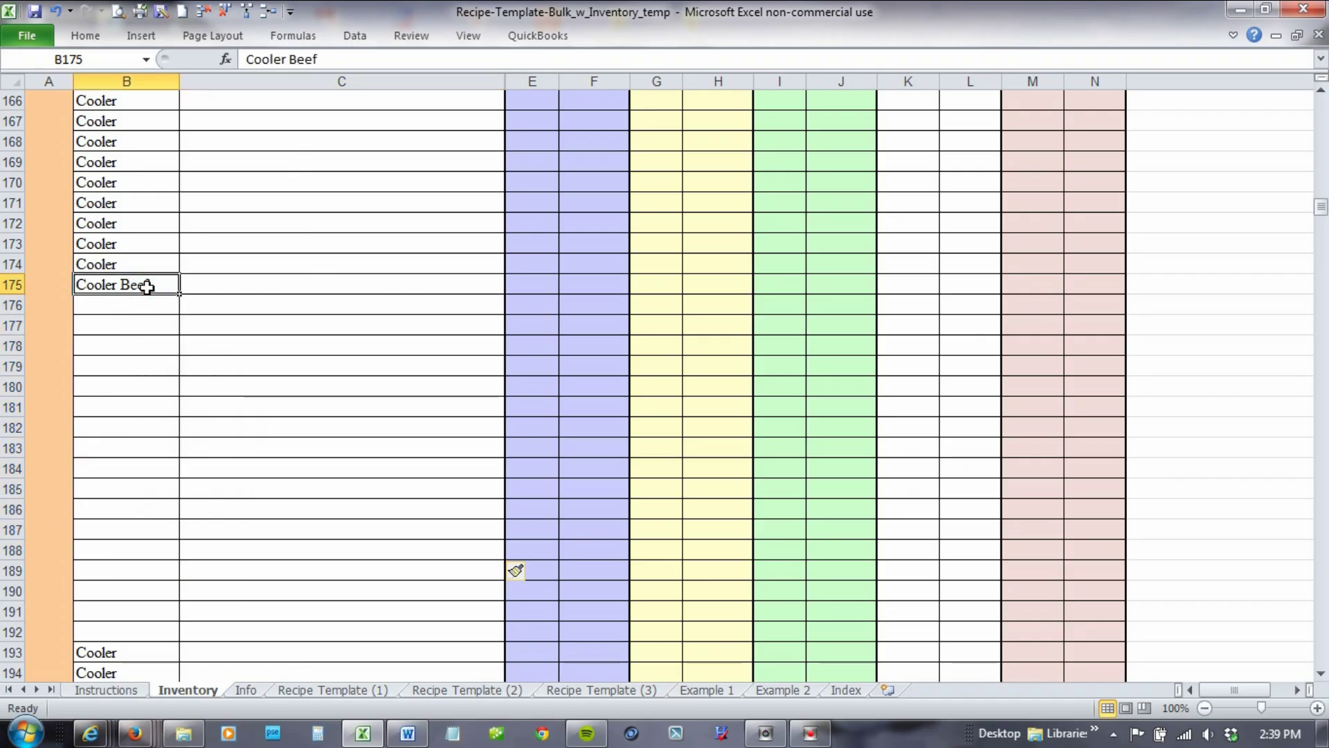
key(ctrl+c)
drag(134, 306, 112, 623)
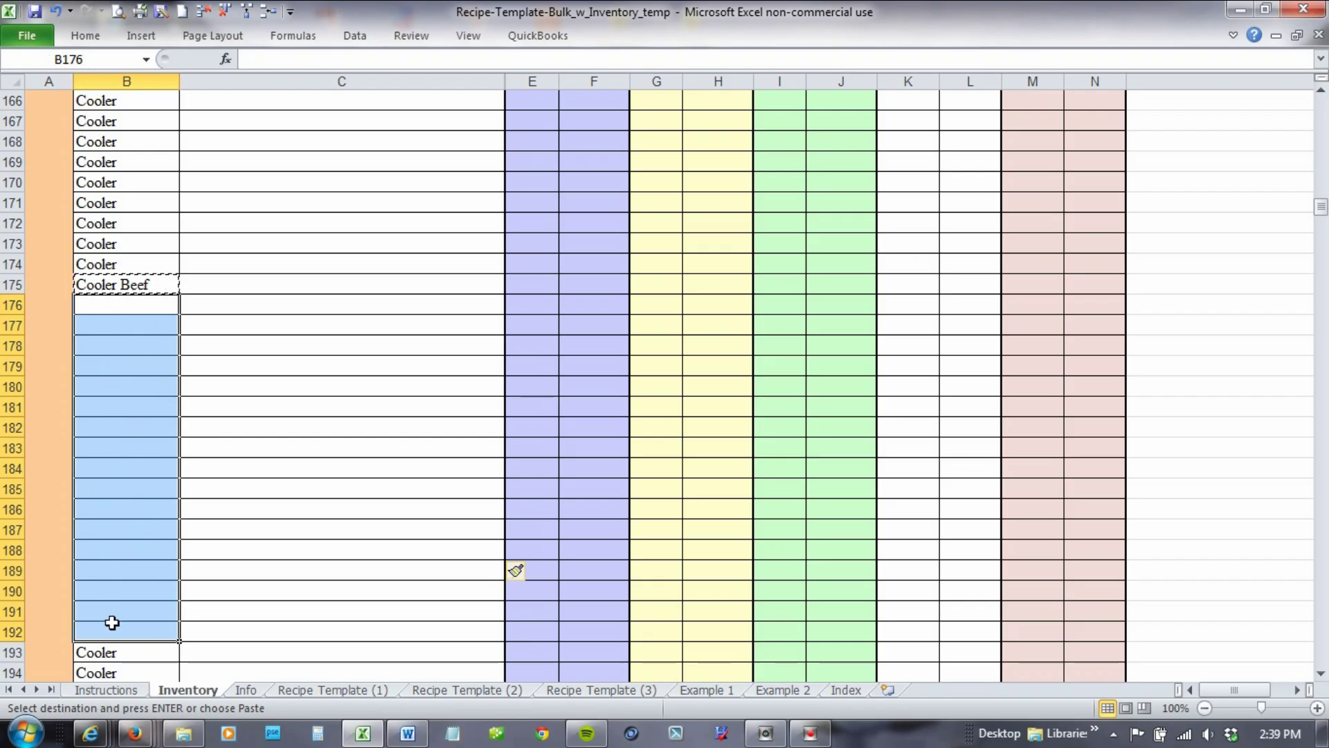
key(Return)
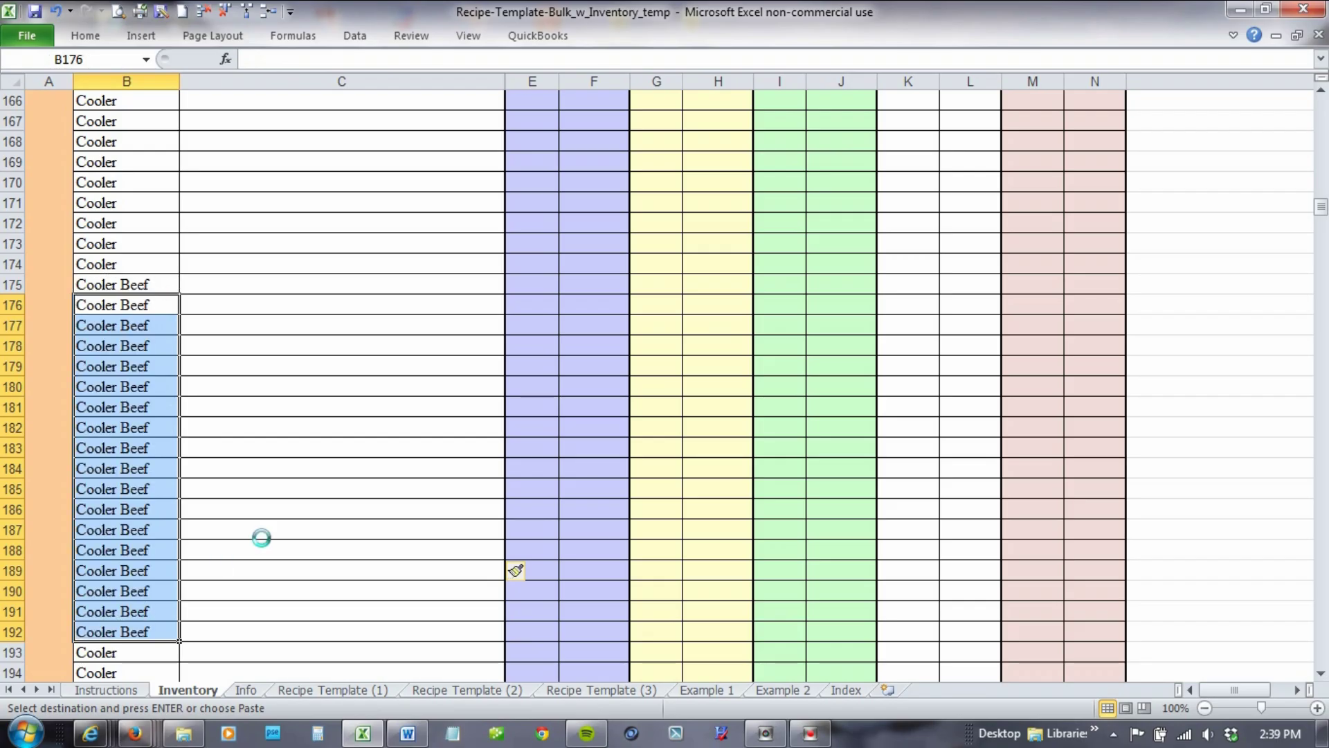
click(207, 345)
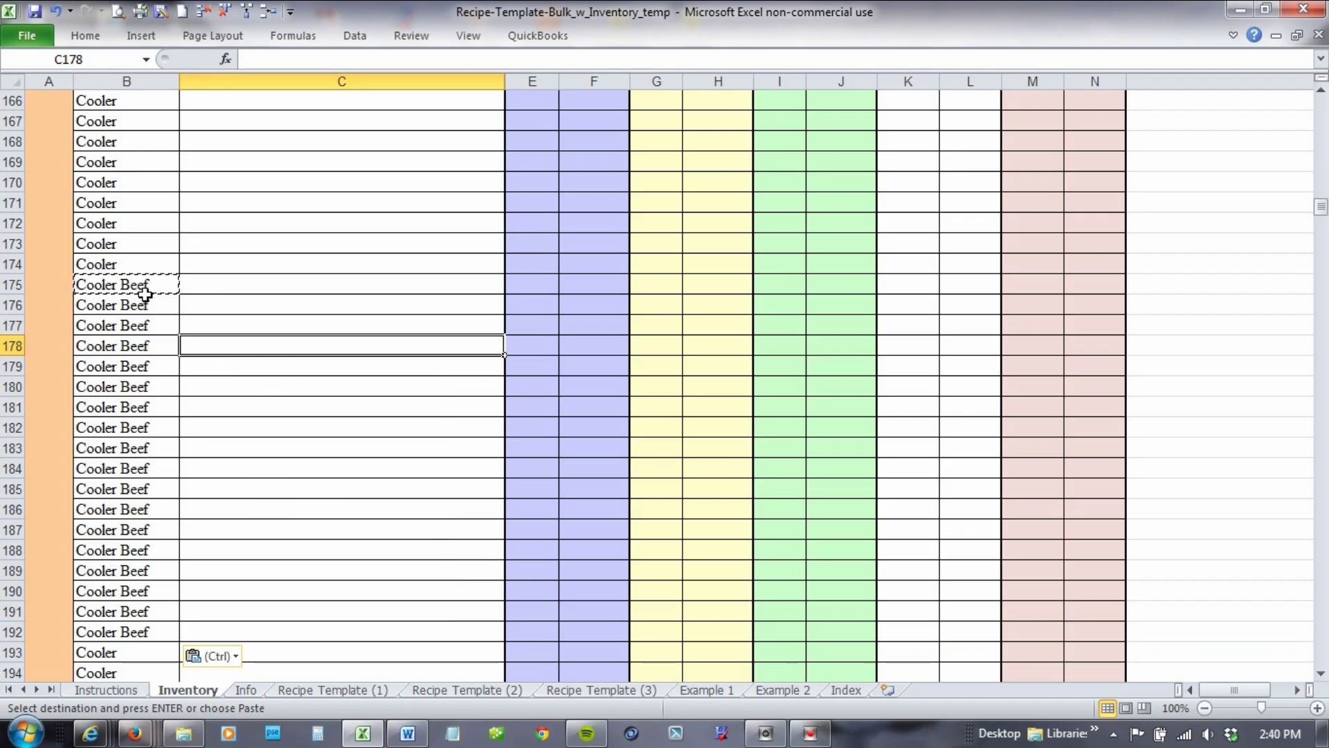
Clear Cooler Beef from B175:B183, then select the inserted block B175:B192.
scroll(144, 295, up, 2)
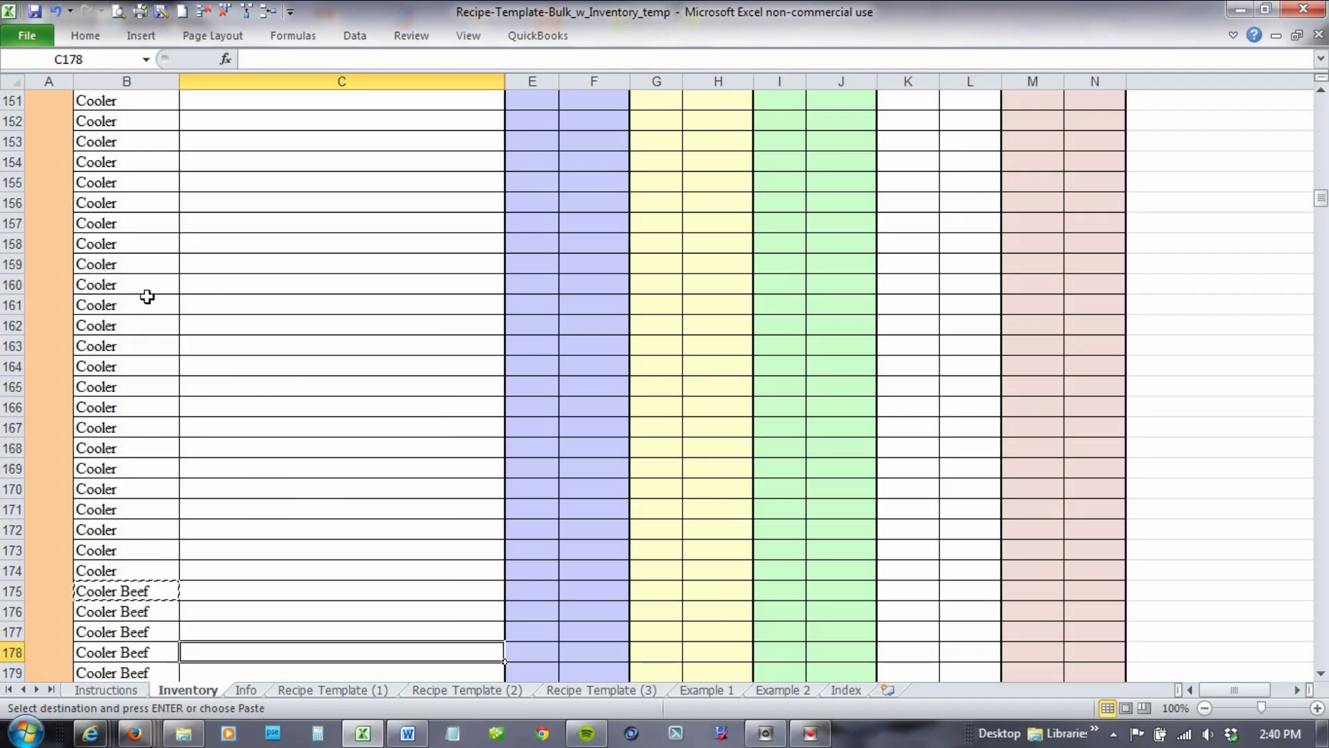
scroll(208, 443, down, 3)
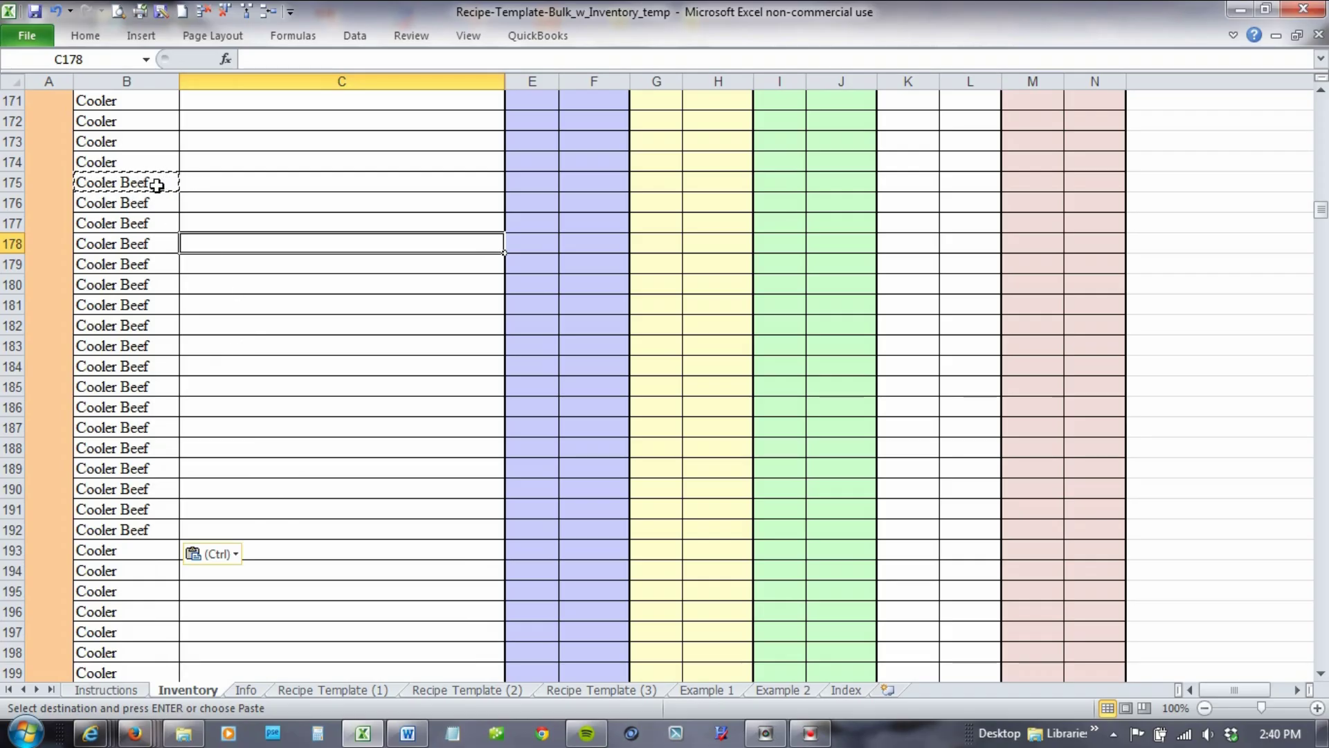
drag(155, 185, 141, 337)
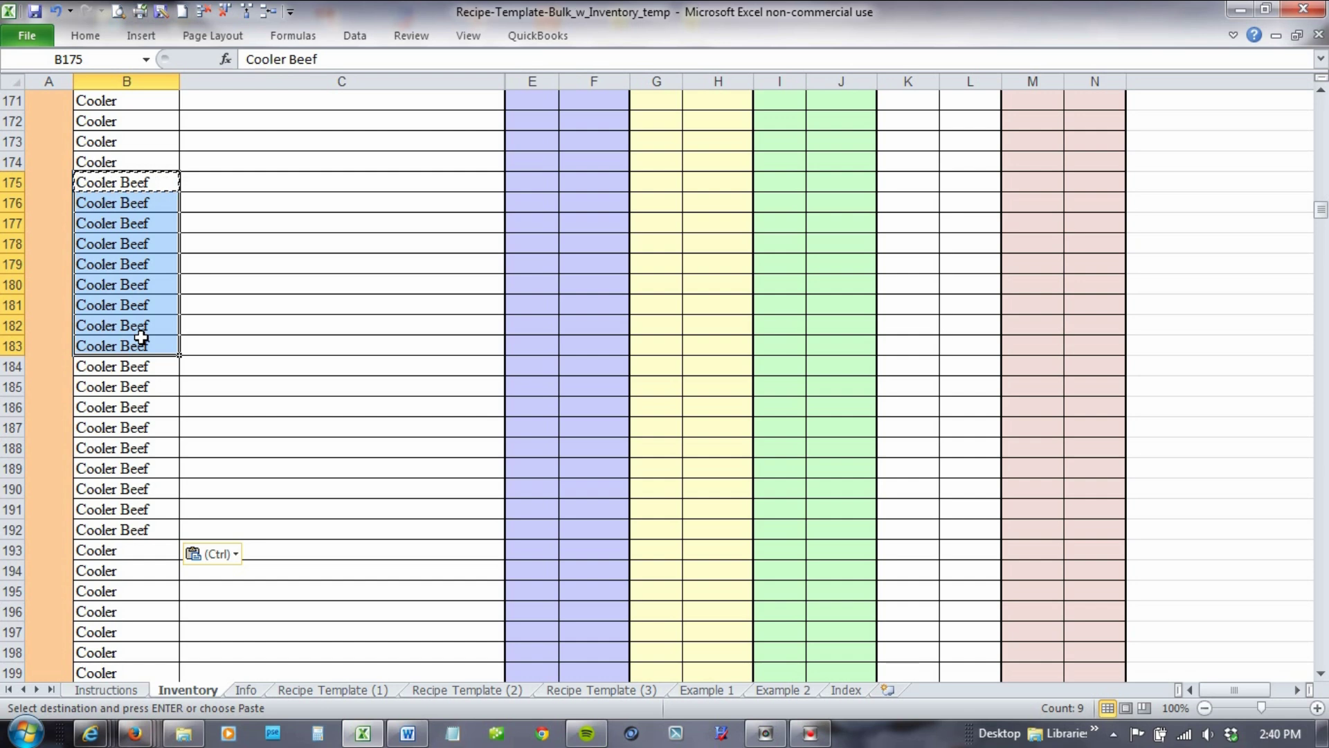
key(Delete)
drag(163, 184, 137, 524)
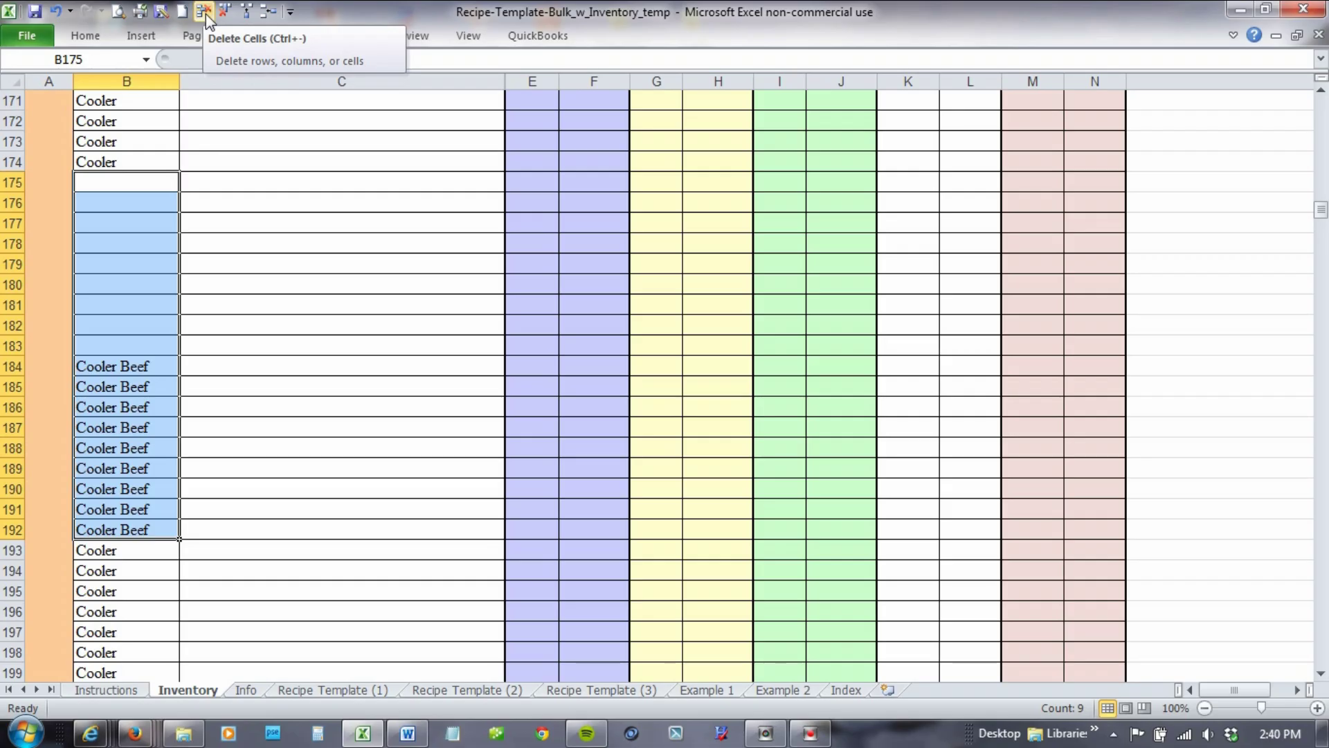
In the Quick Access Toolbar options, remove Delete Cells and add Delete Sheet Rows.
click(290, 12)
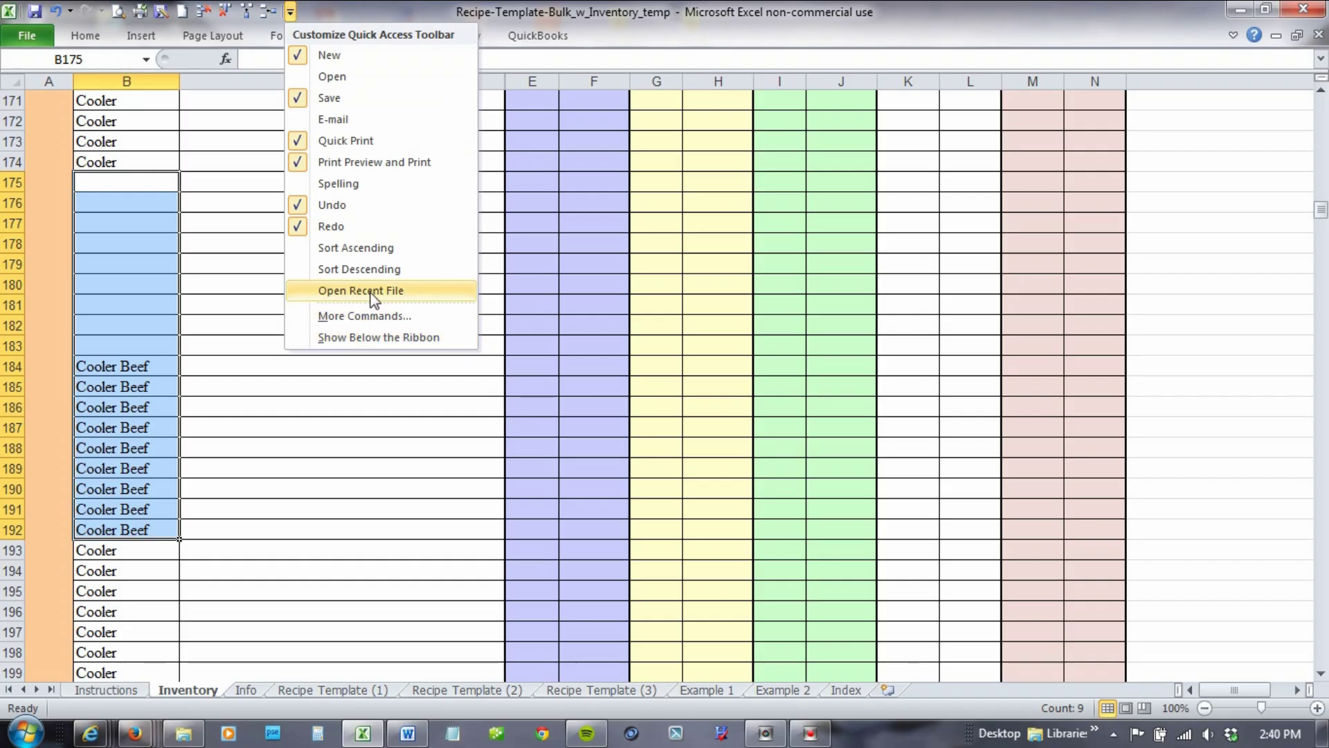
click(361, 316)
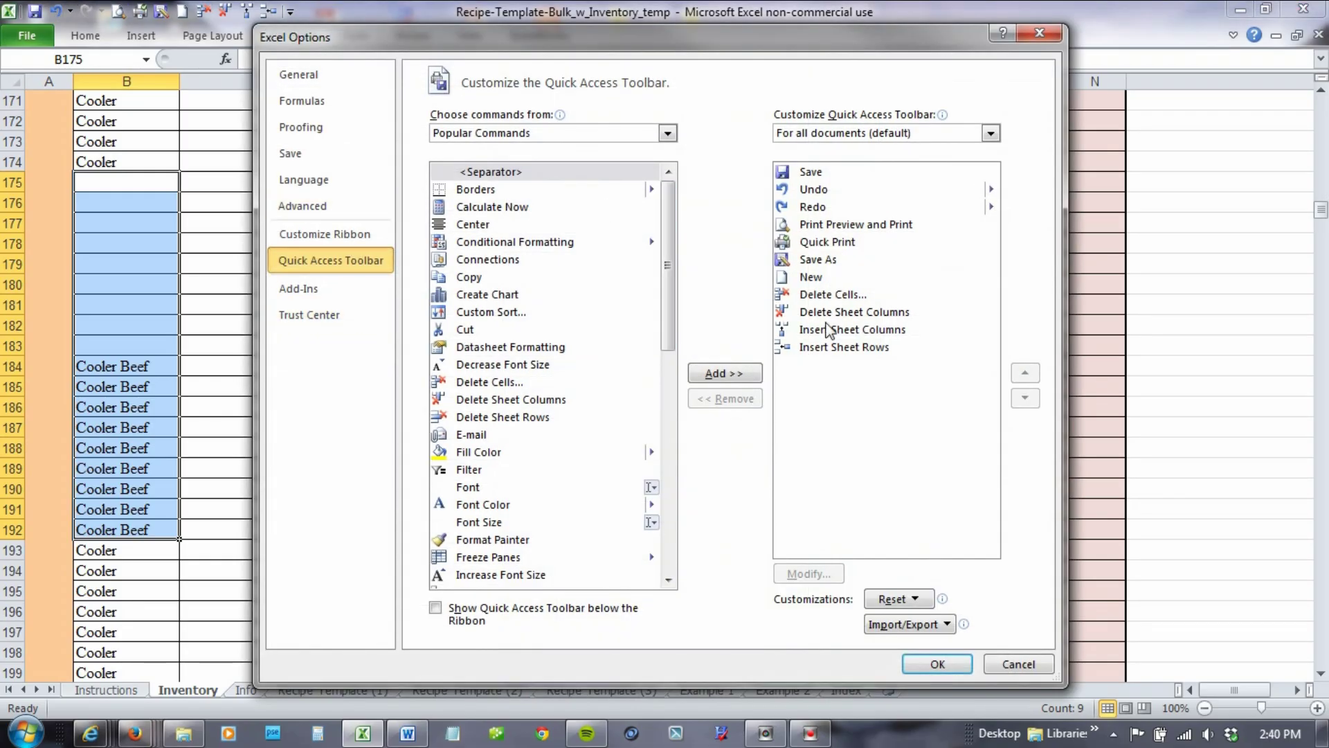
click(834, 299)
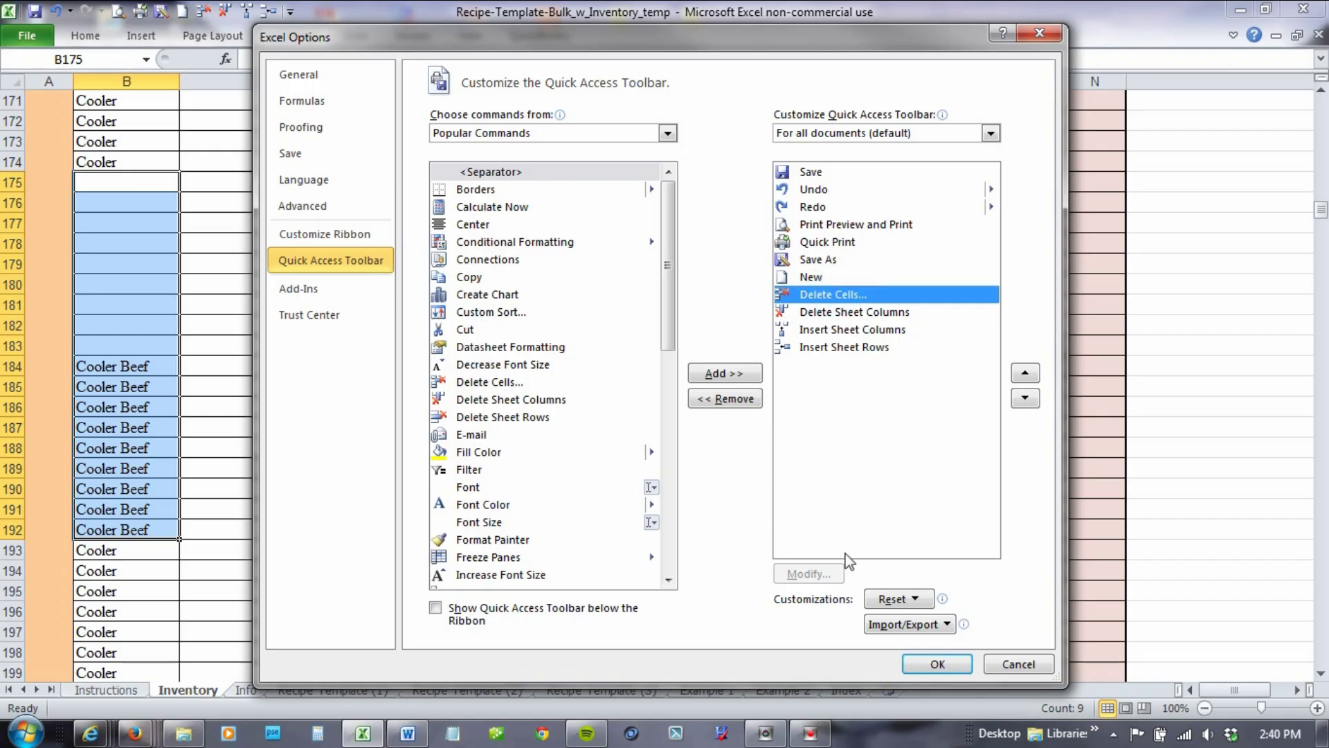
click(723, 402)
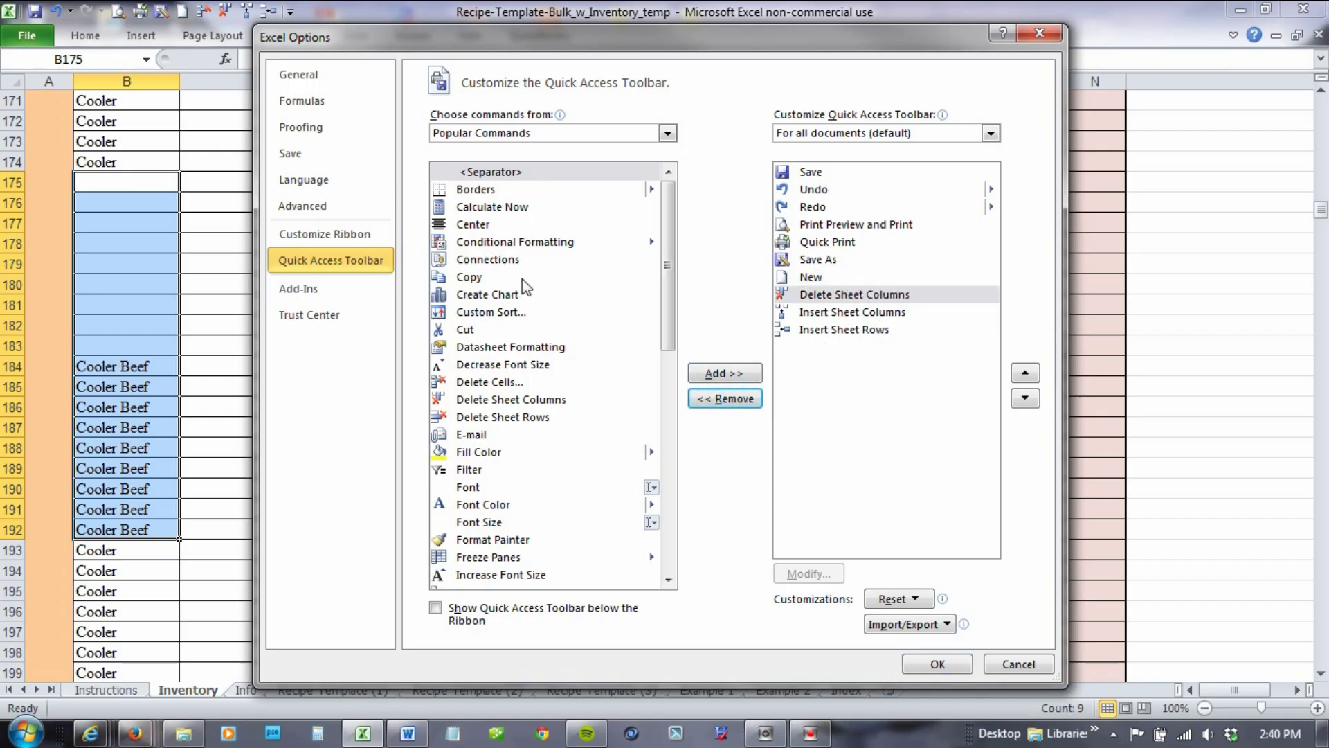
click(495, 417)
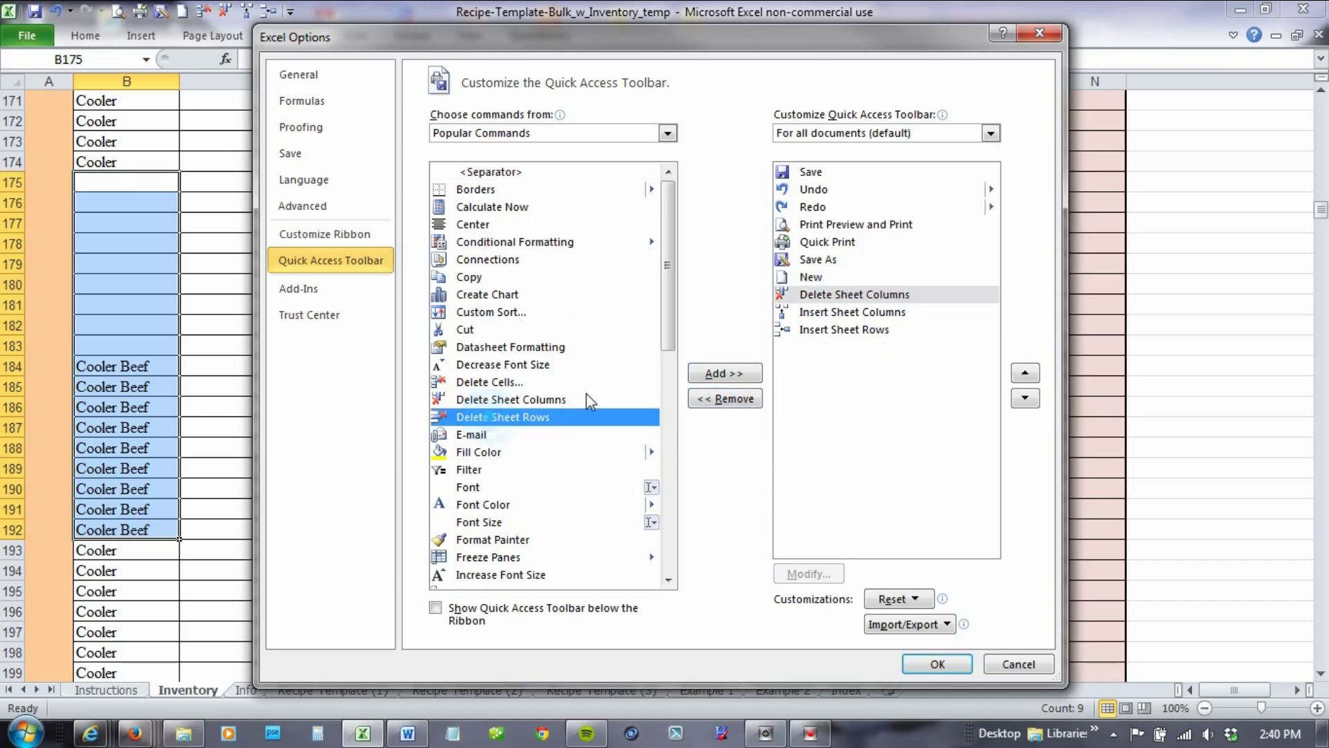
click(722, 374)
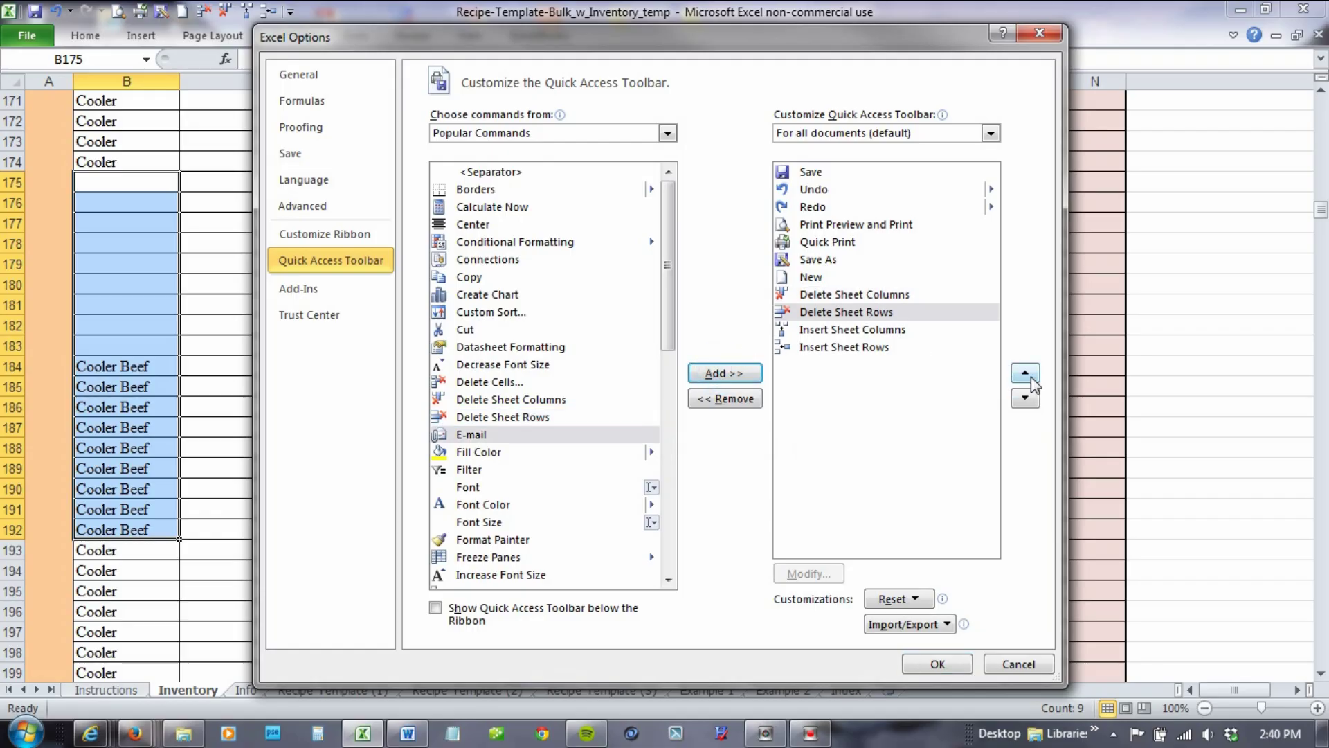
click(939, 663)
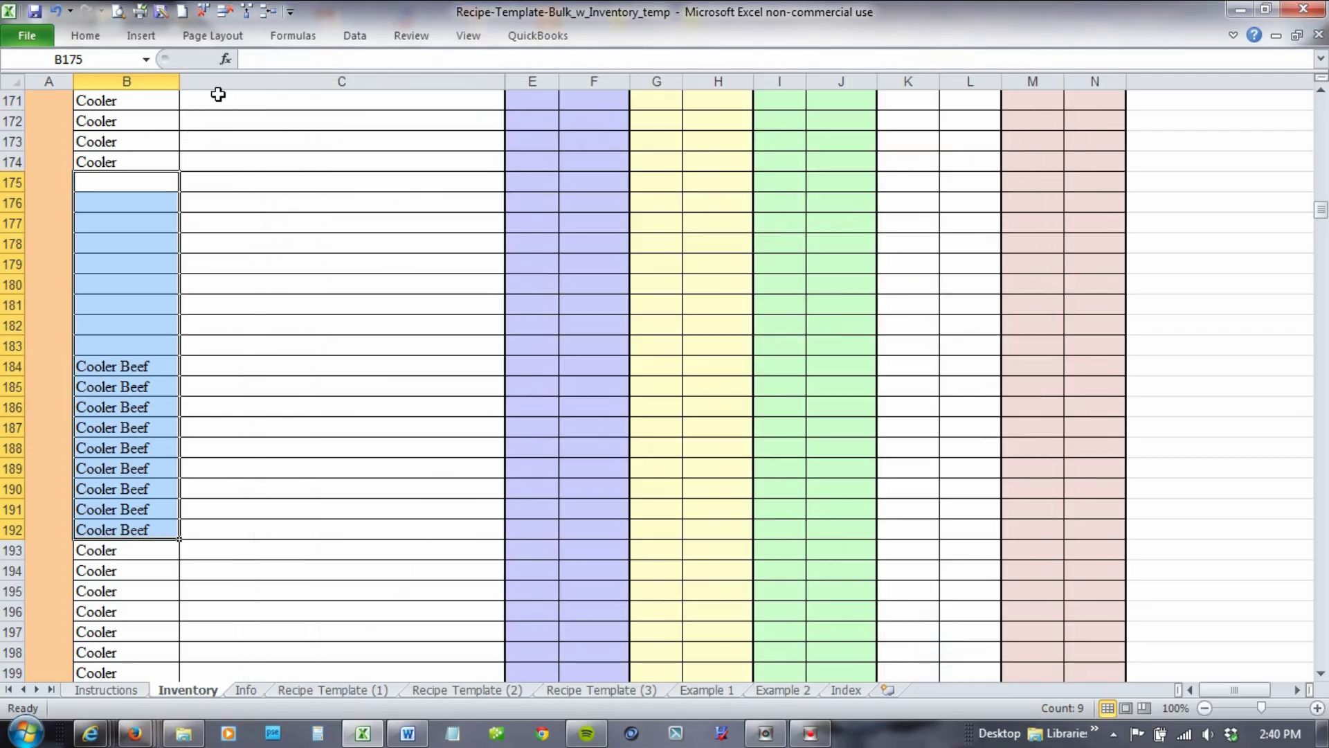
Delete the selected Cooler Beef rows 175–192 with Delete Sheet Rows.
click(227, 12)
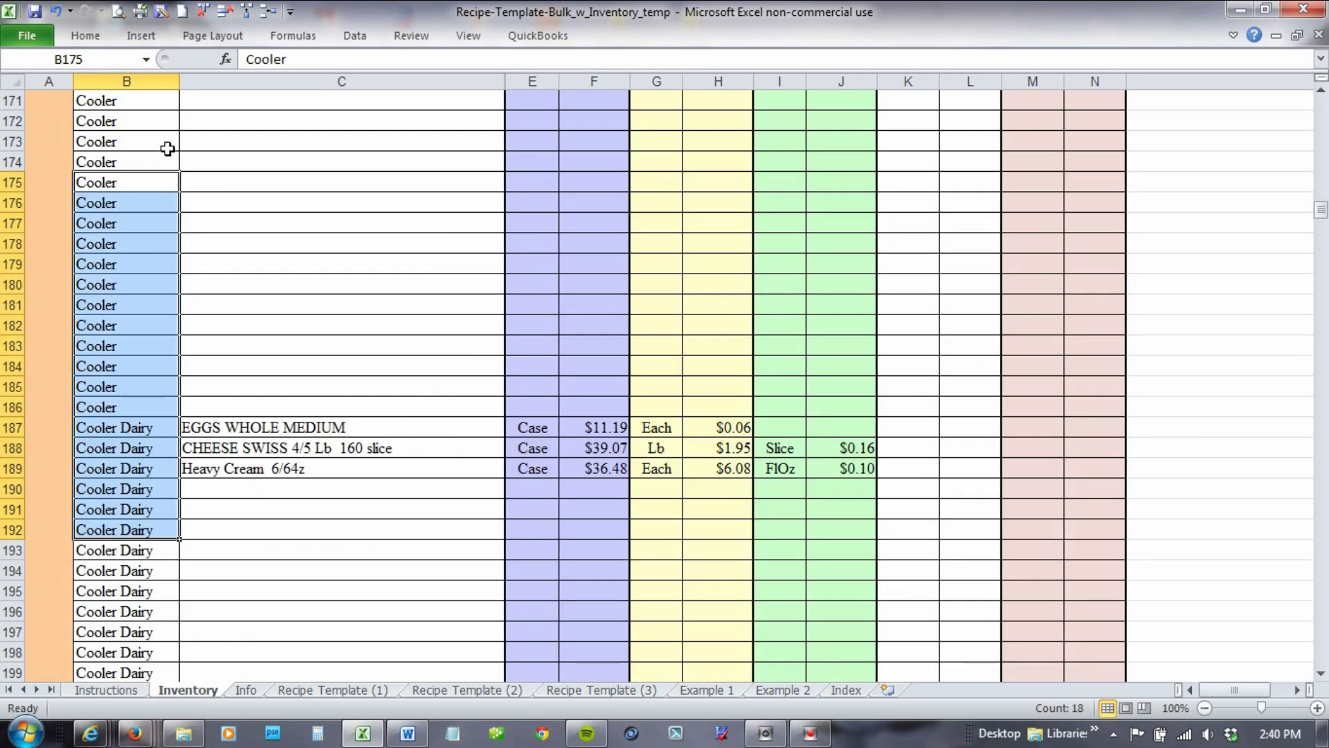
click(339, 324)
scroll(329, 304, up, 20)
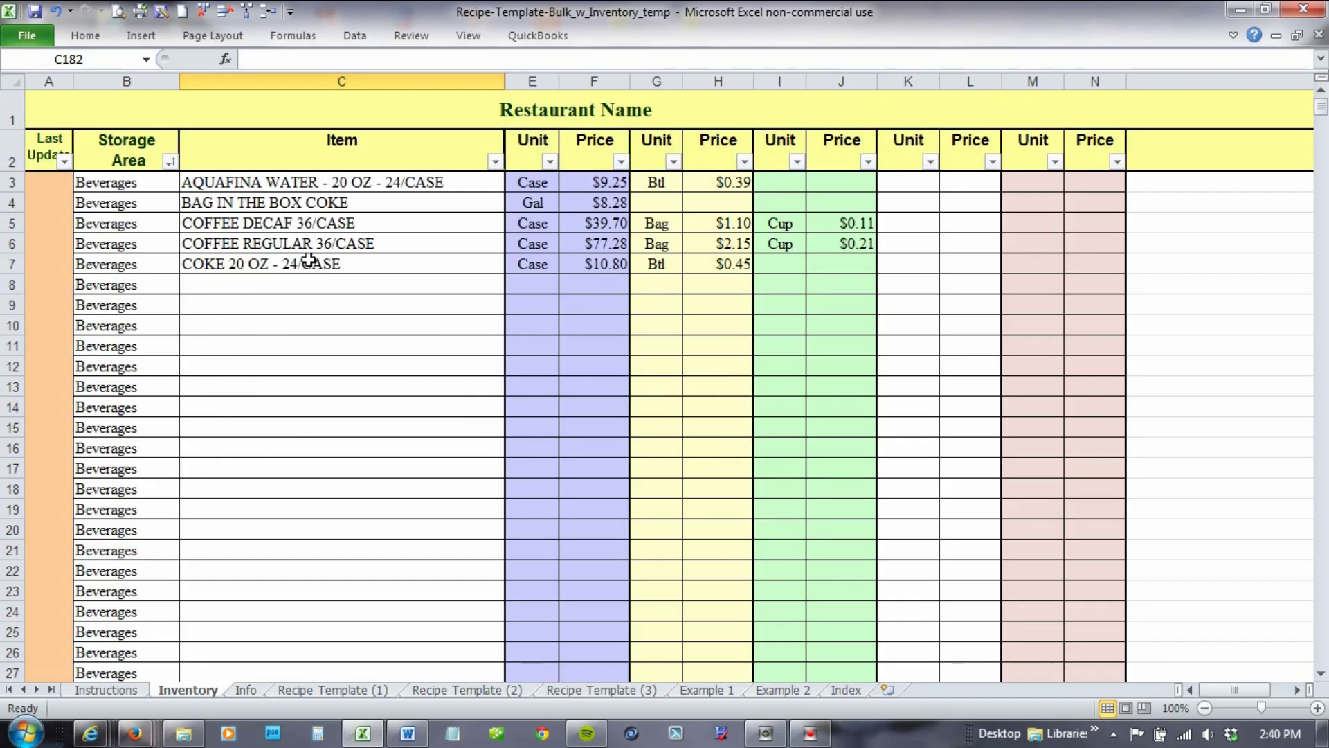
Sort the inventory A to Z by Storage Area so Beverages come first.
click(169, 162)
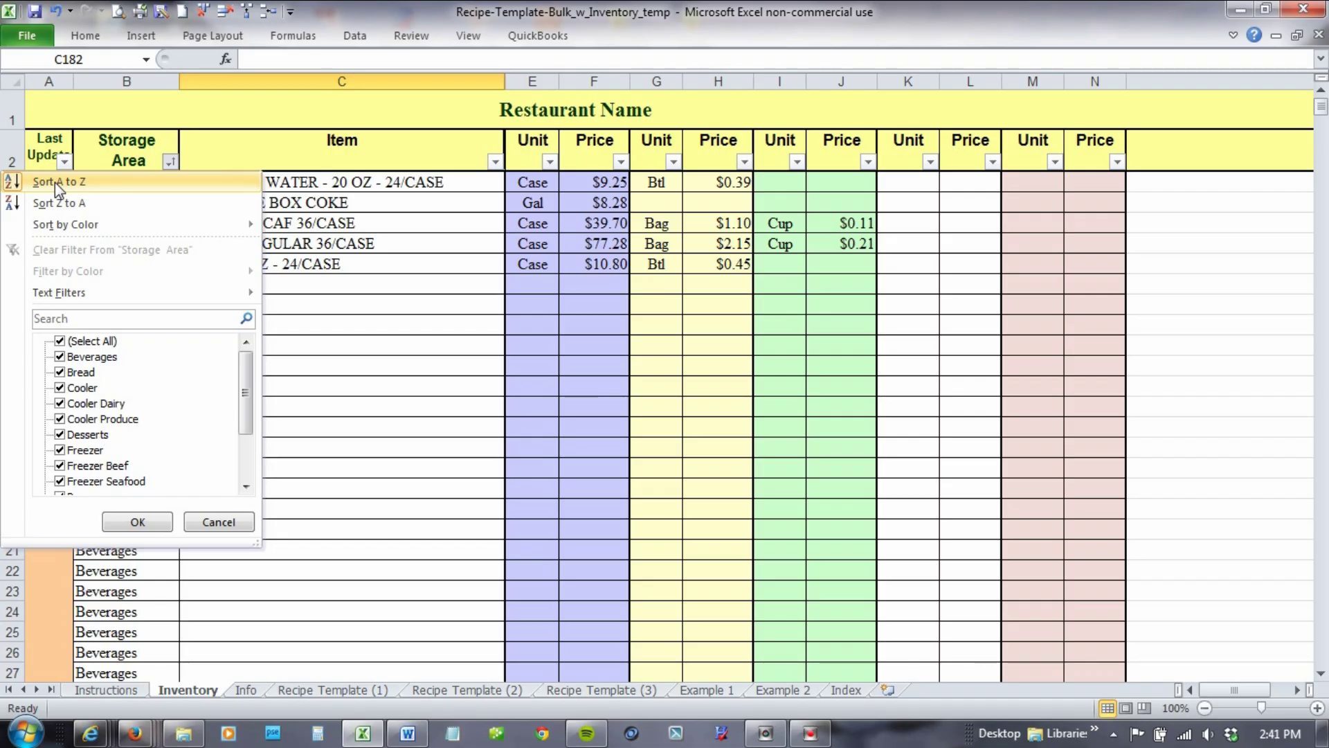
click(392, 547)
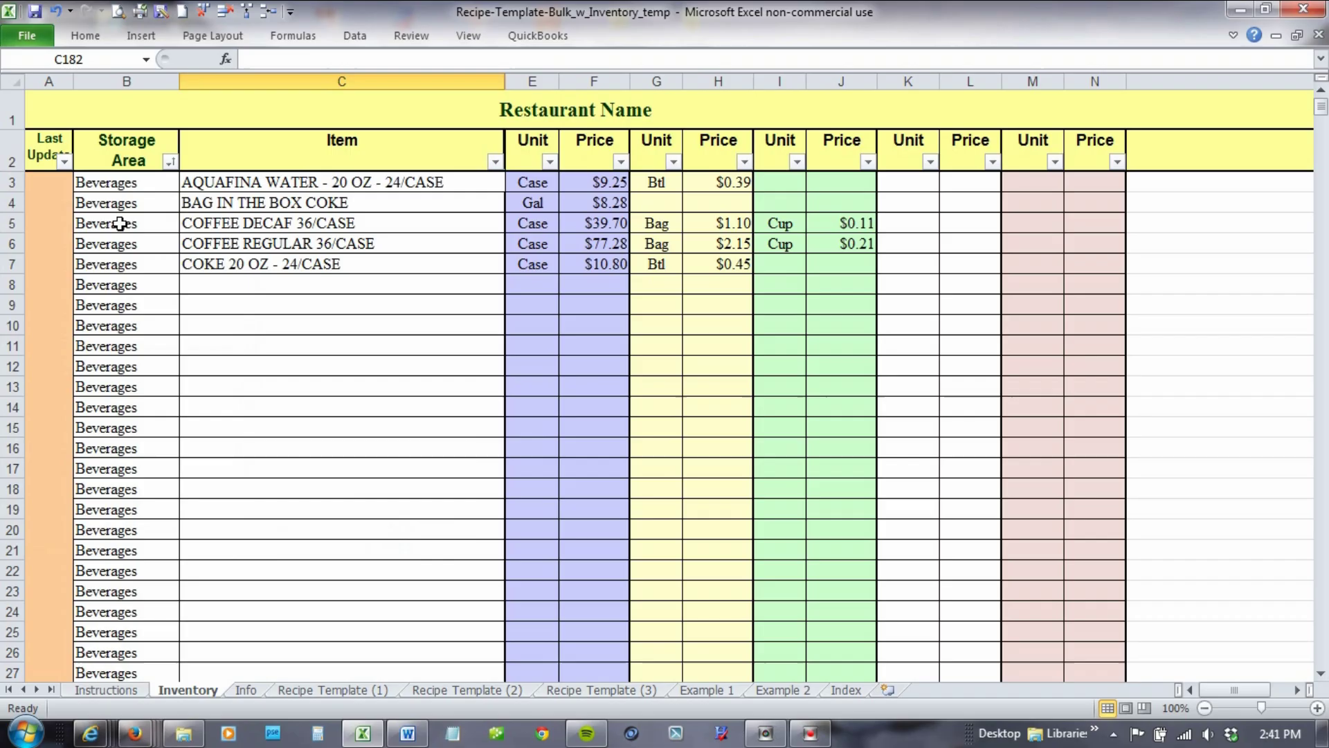
click(170, 161)
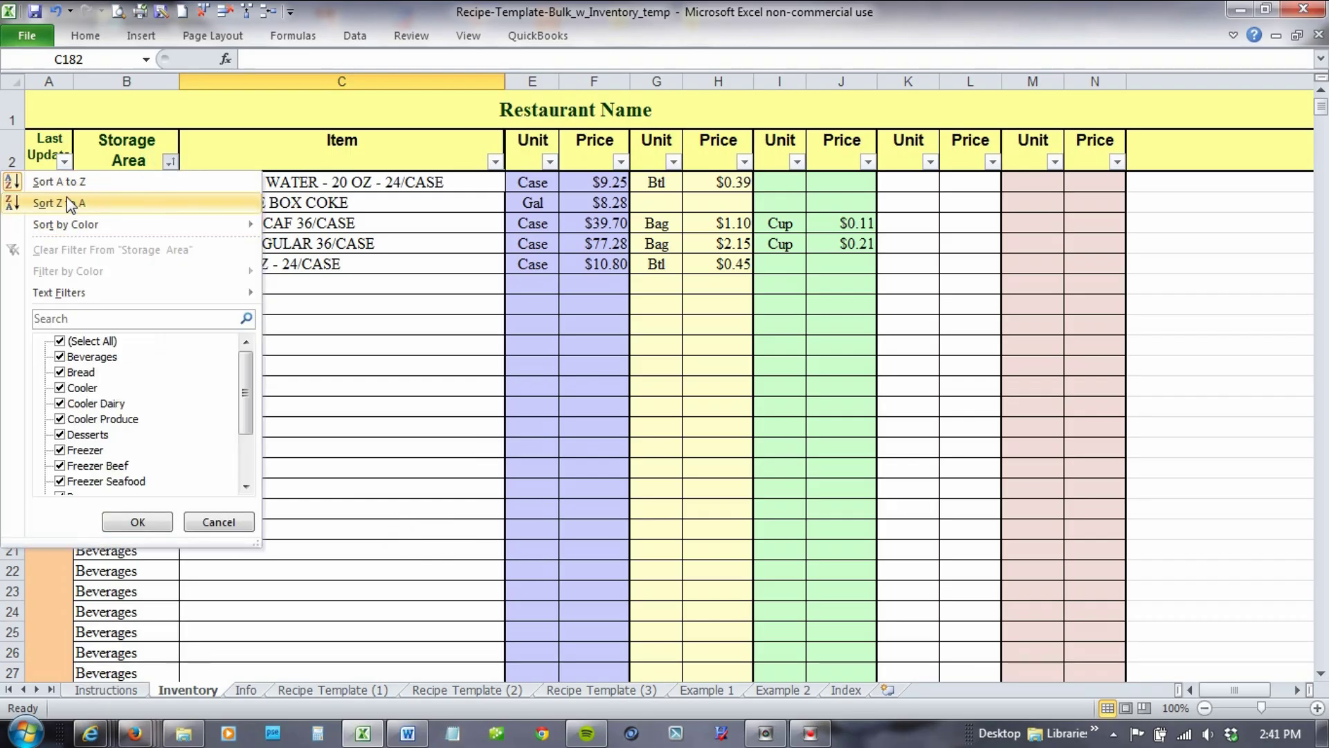
click(50, 183)
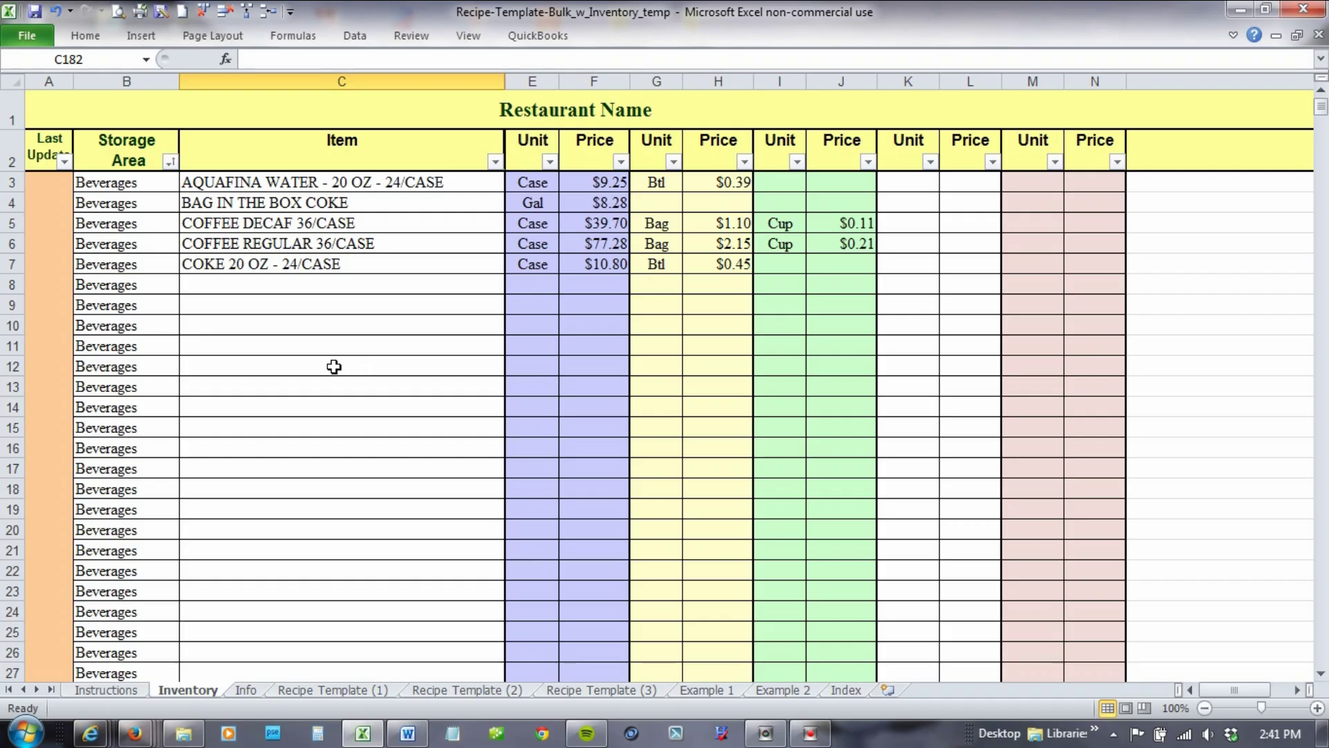
scroll(369, 325, down, 3)
Check the per-unit price formulas in H5 and H7, then scroll toward the Cooler items.
scroll(369, 324, up, 4)
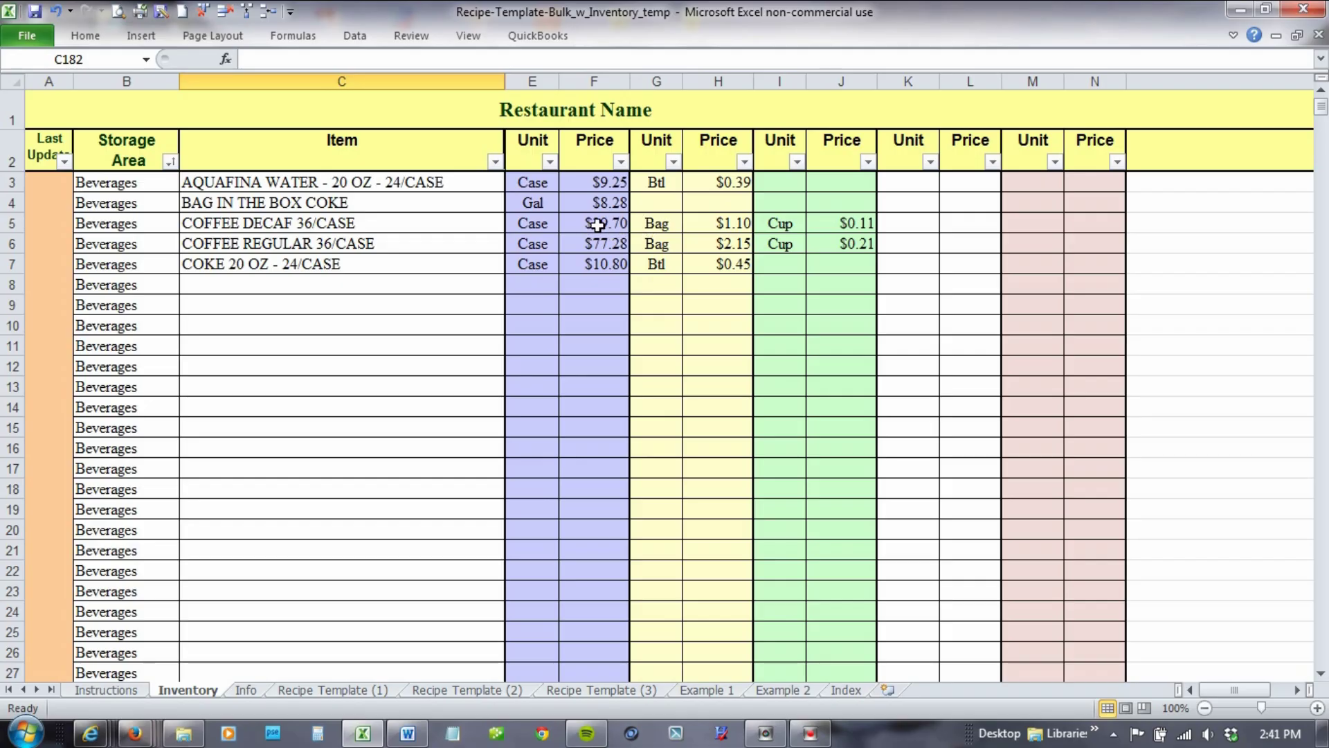
click(729, 223)
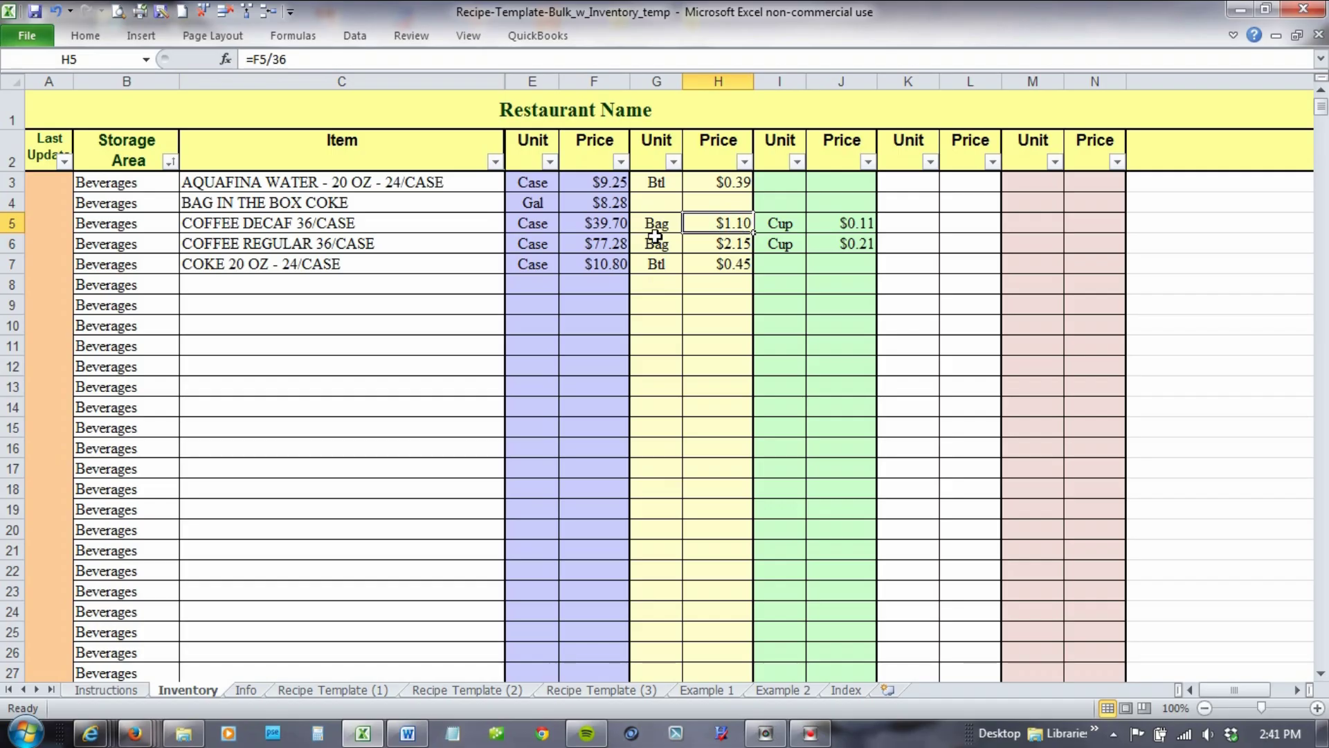
click(735, 266)
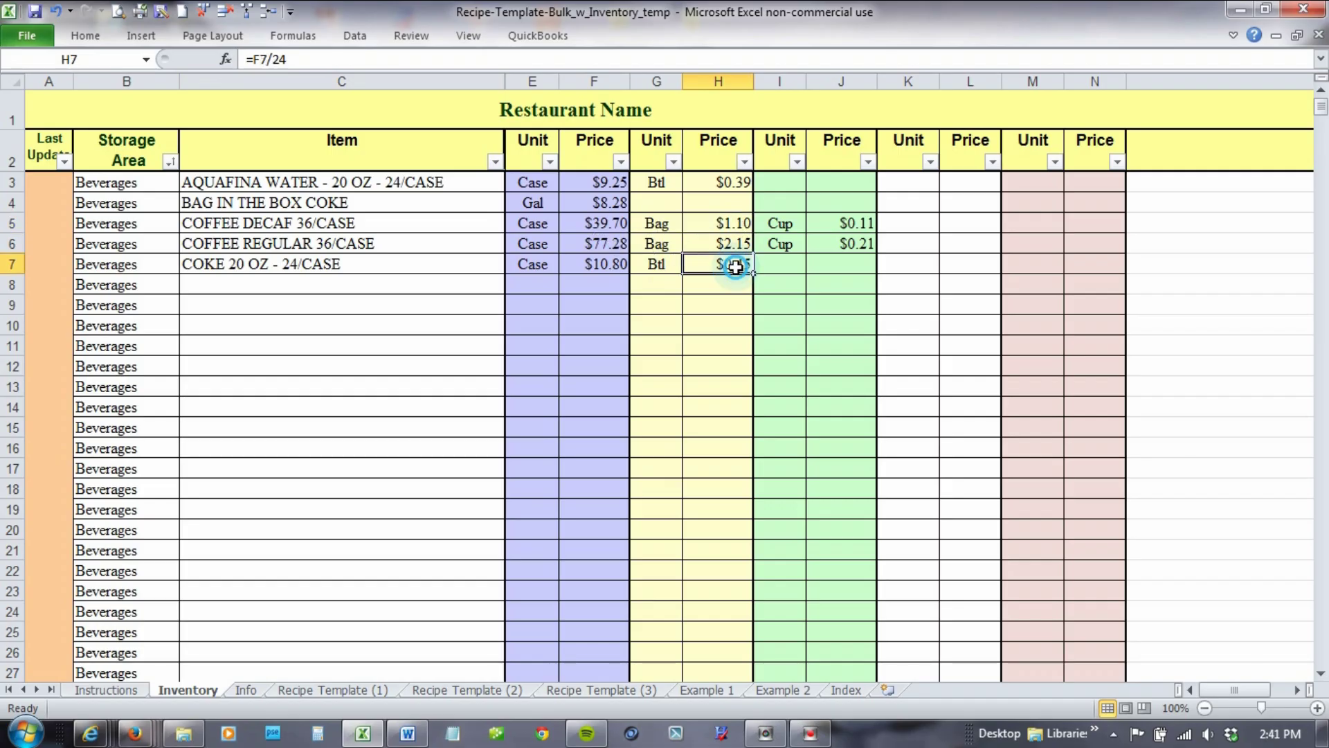
scroll(717, 342, down, 20)
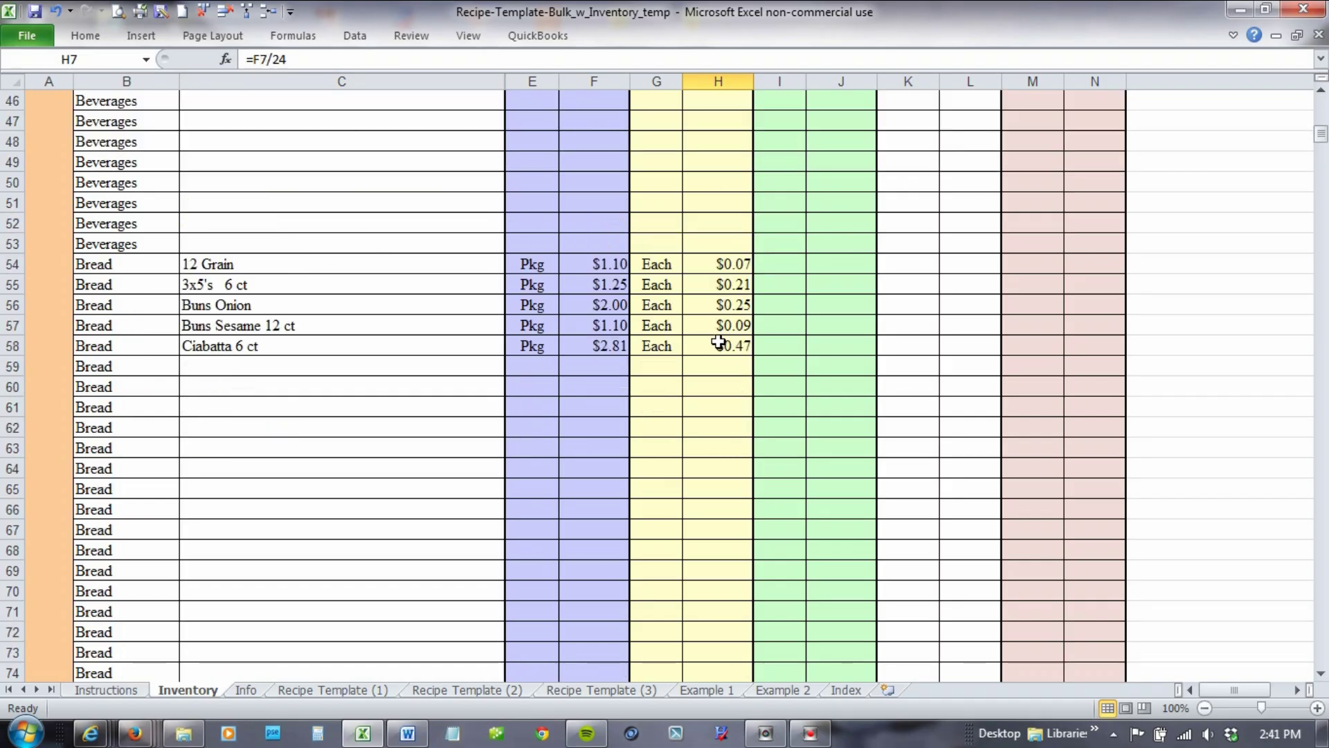
scroll(718, 342, up, 7)
scroll(718, 342, down, 2)
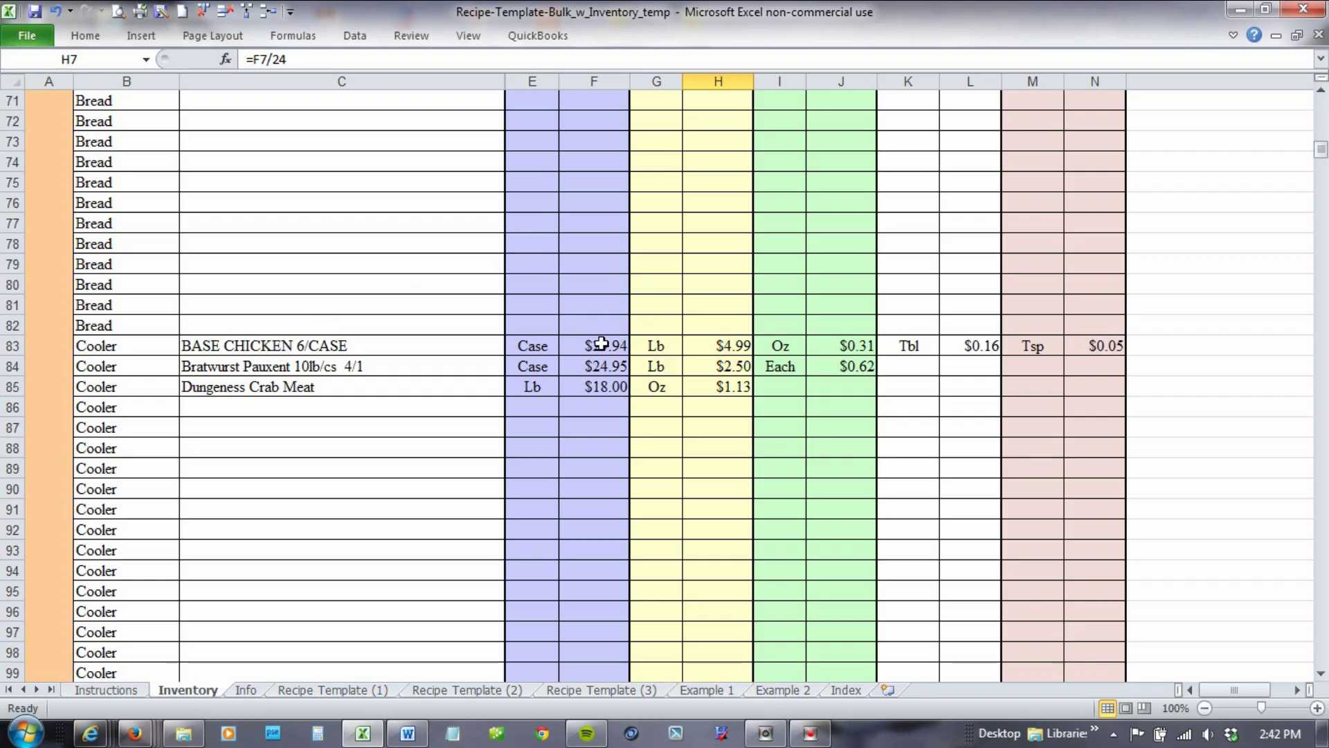
click(243, 341)
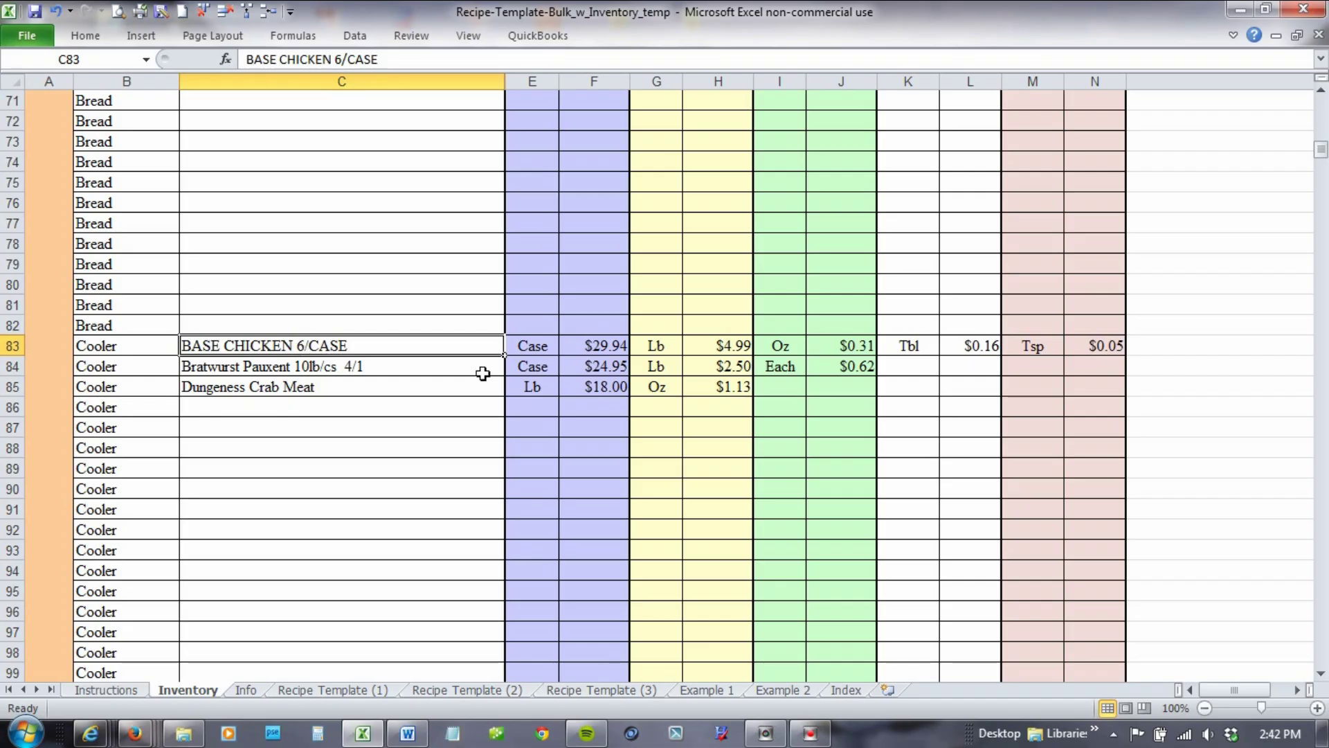
click(615, 346)
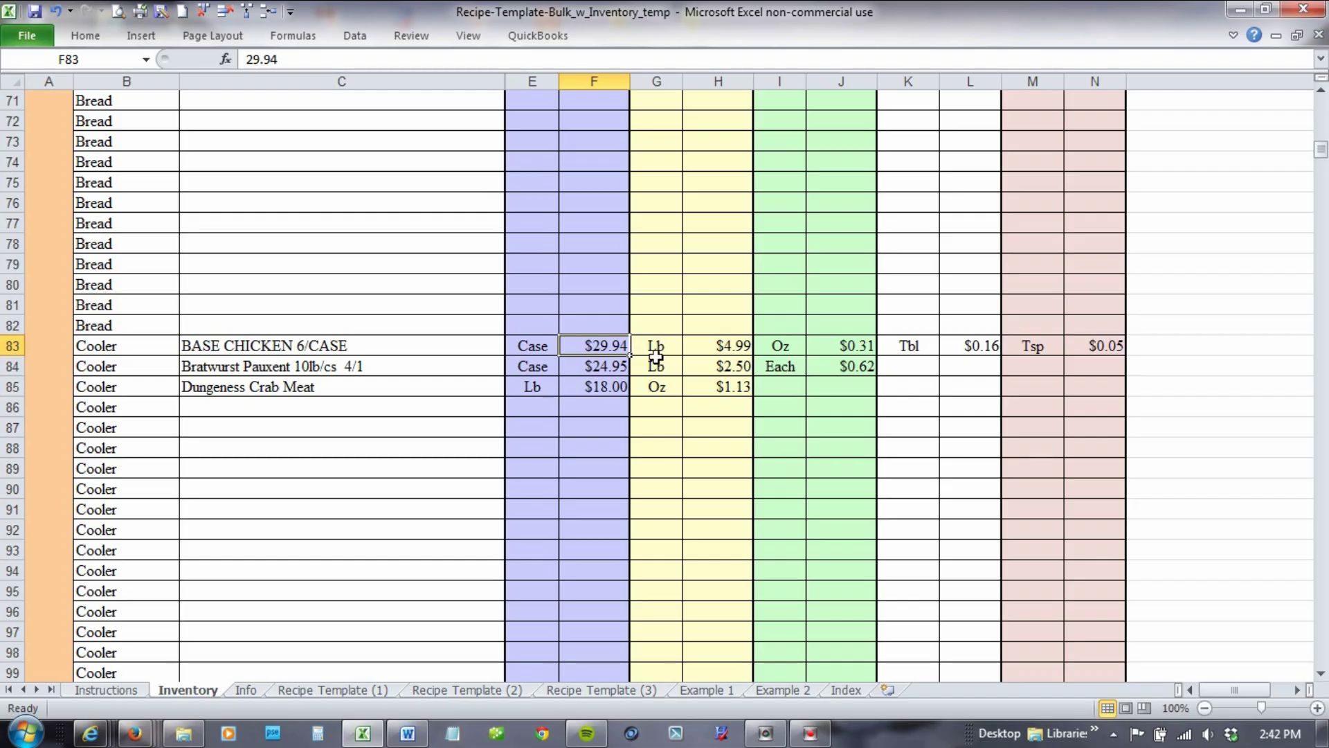
click(722, 346)
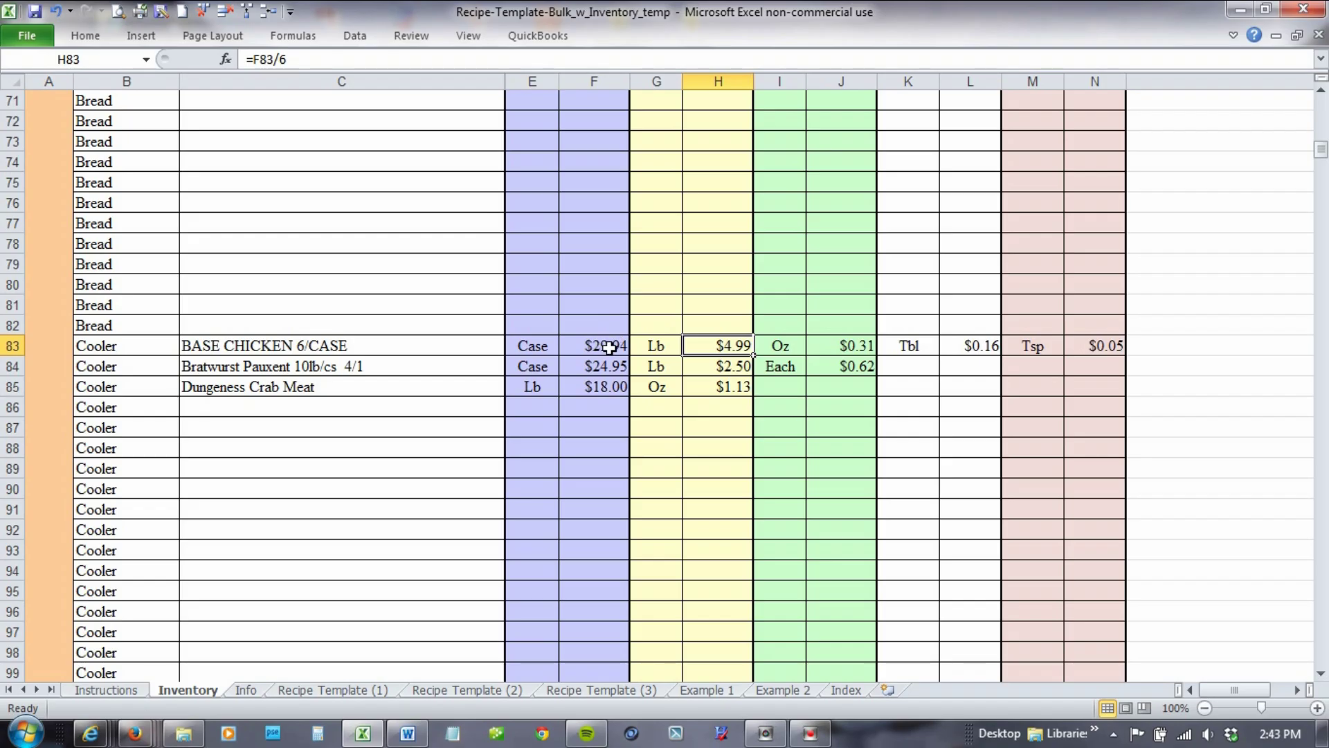
click(845, 346)
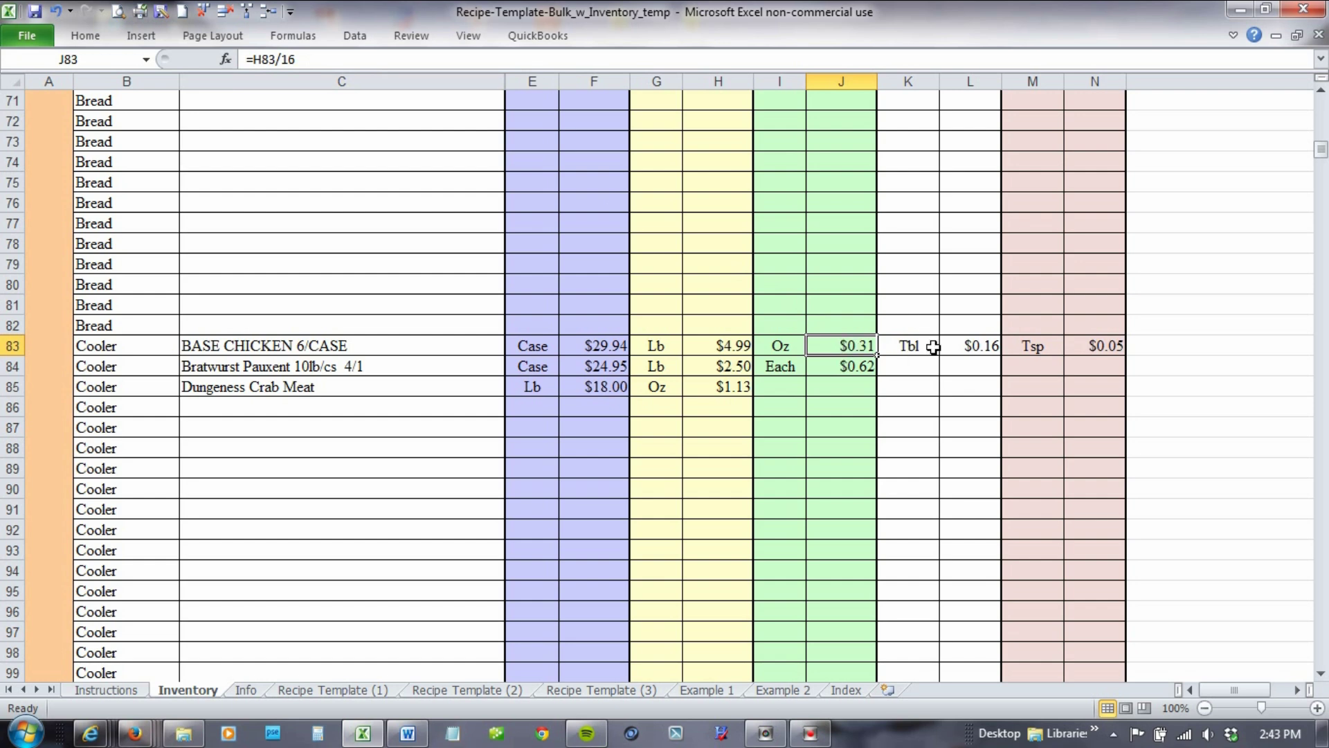
click(983, 346)
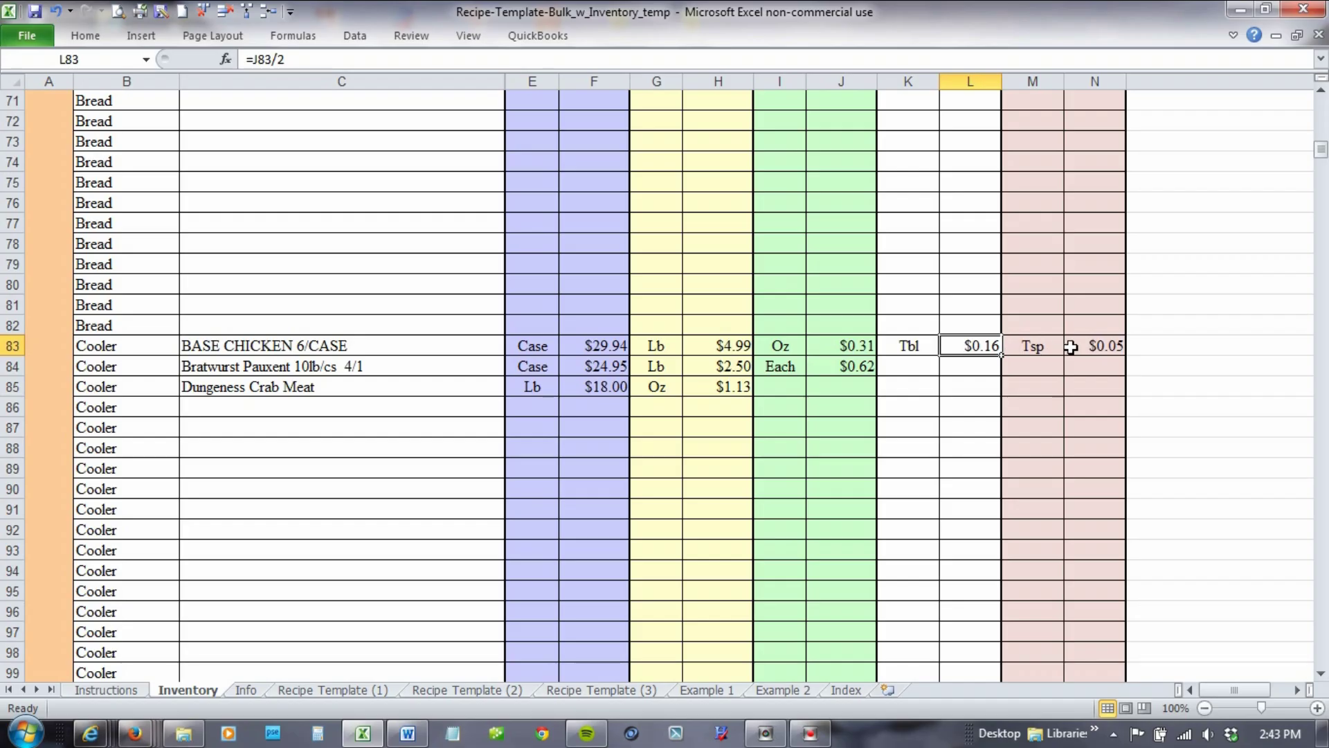
click(1101, 346)
click(994, 372)
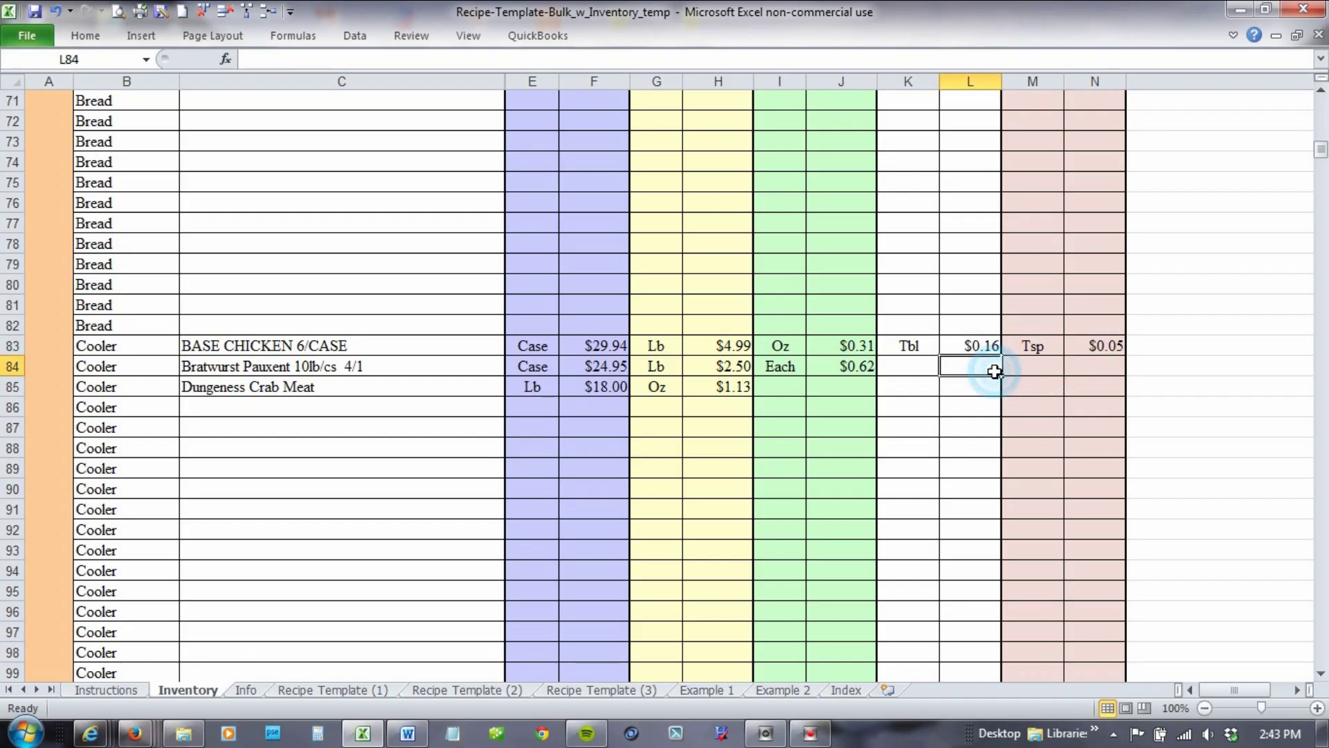
scroll(390, 404, up, 20)
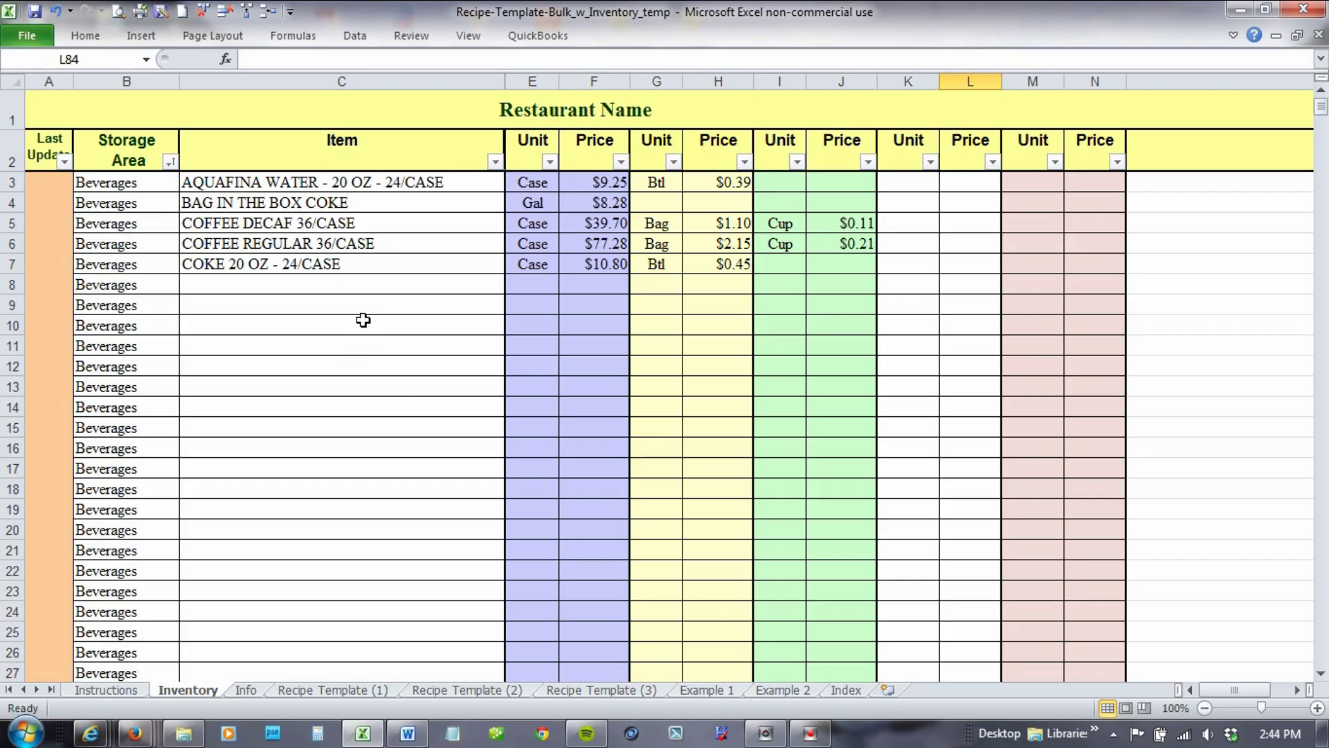
scroll(362, 320, down, 15)
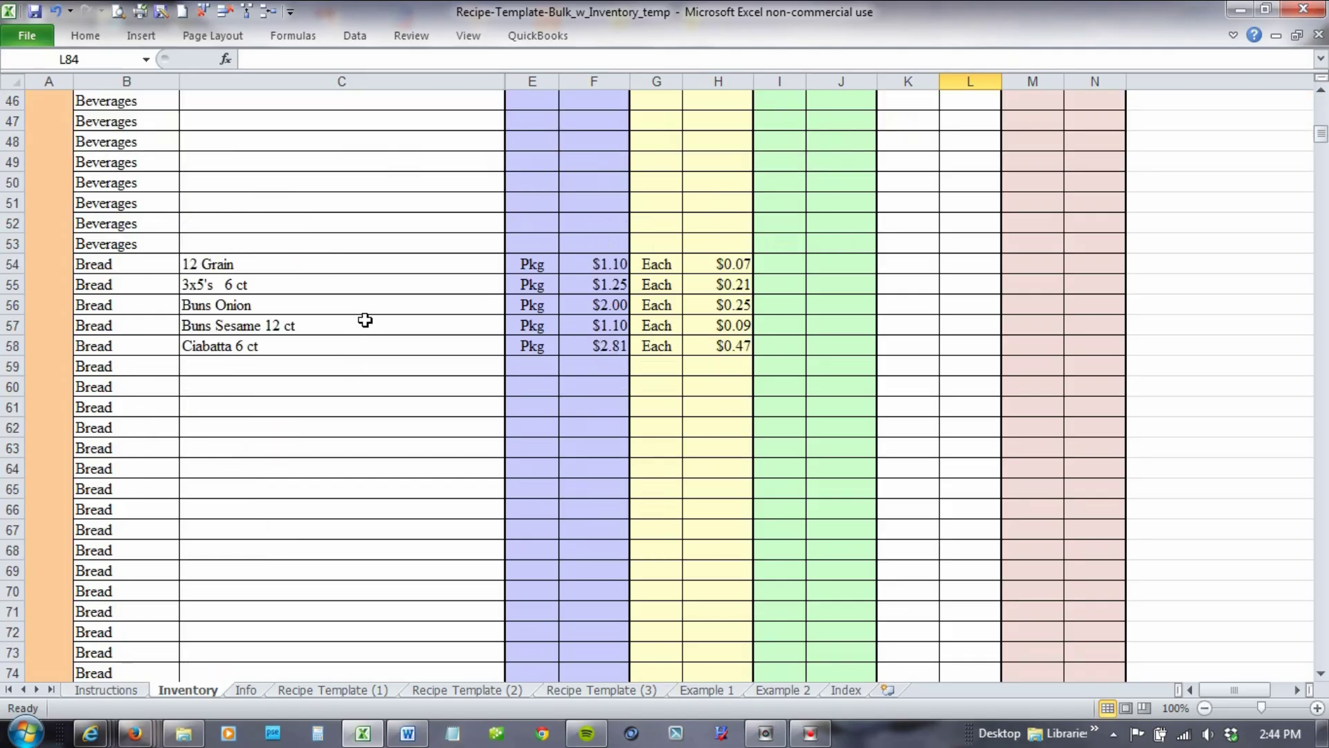
scroll(365, 320, down, 3)
scroll(365, 320, down, 15)
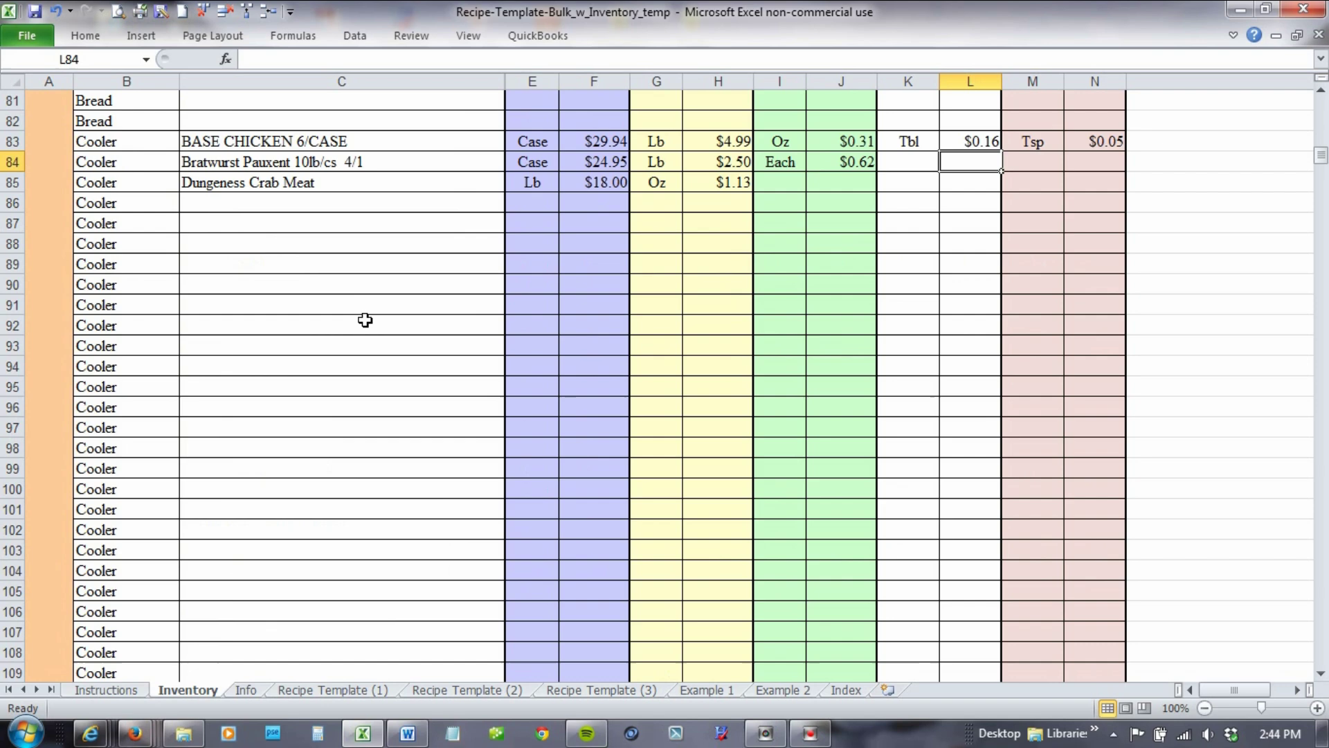
scroll(365, 321, down, 20)
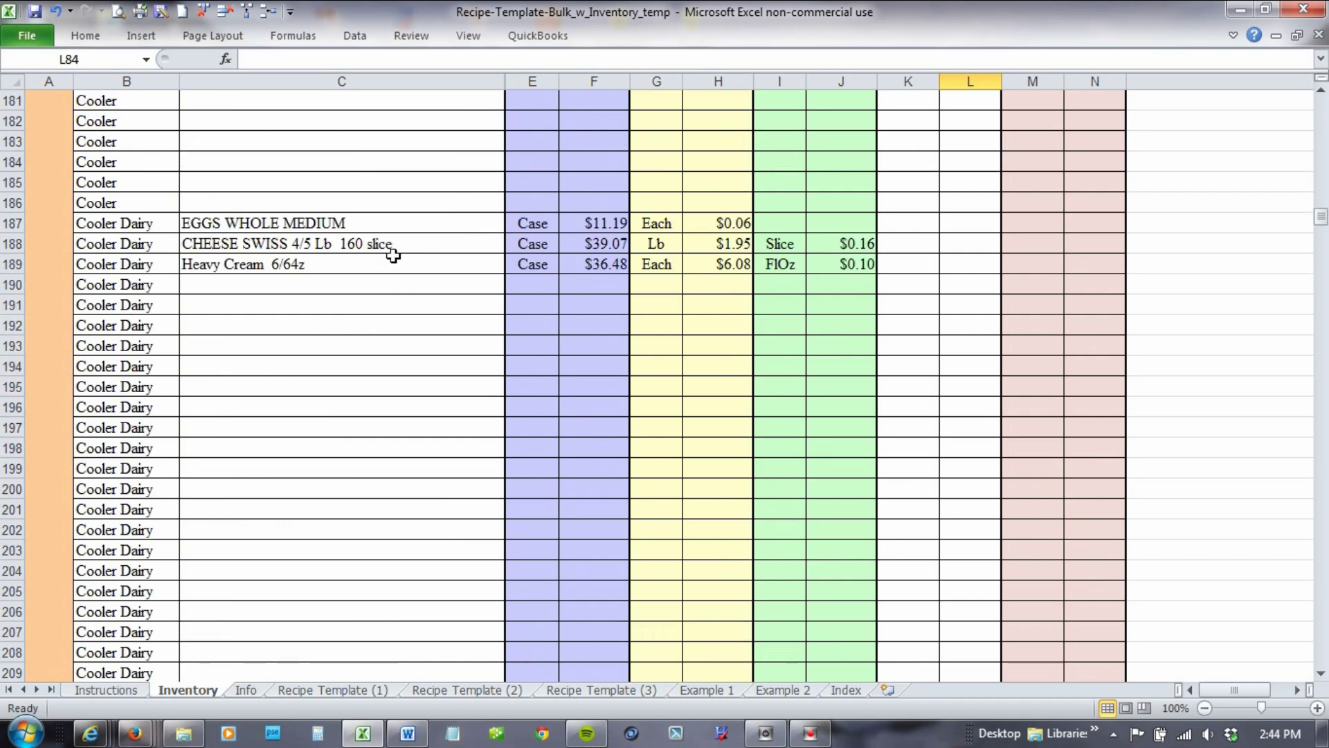
scroll(441, 313, down, 5)
scroll(441, 314, down, 12)
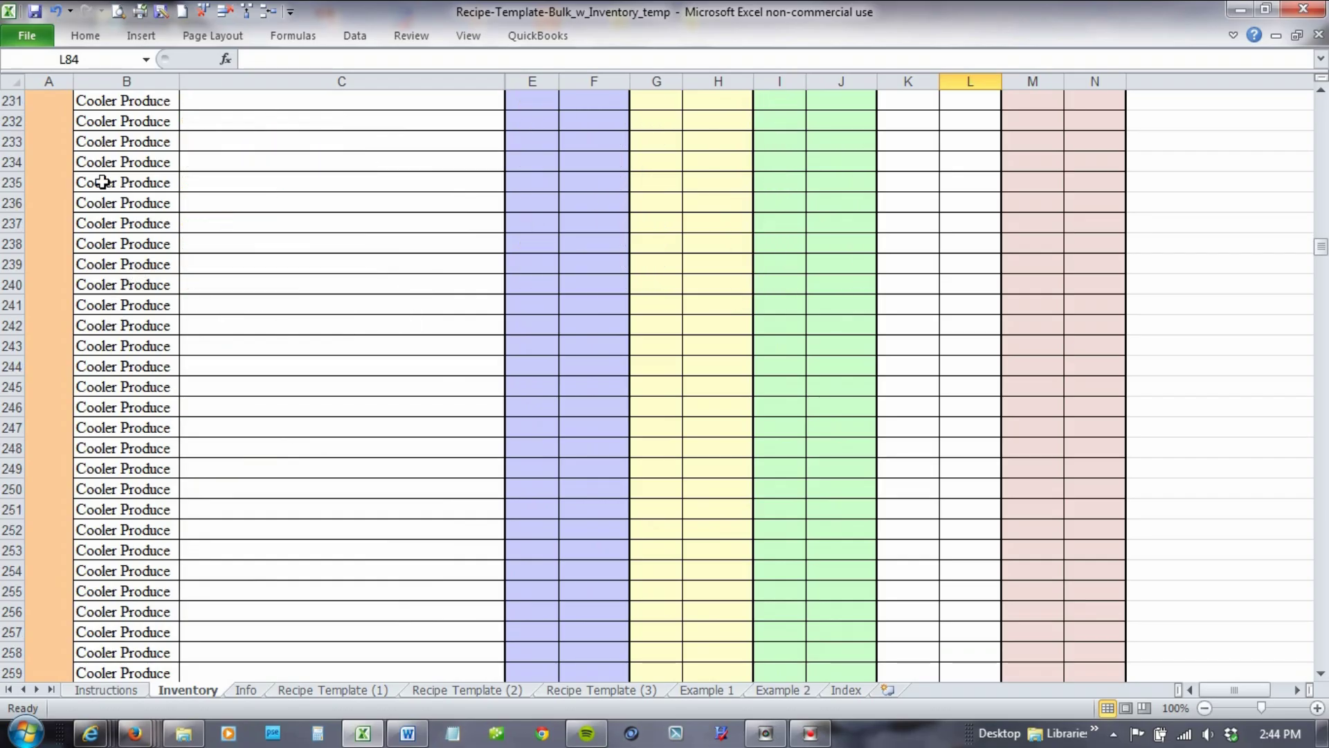
scroll(368, 256, down, 13)
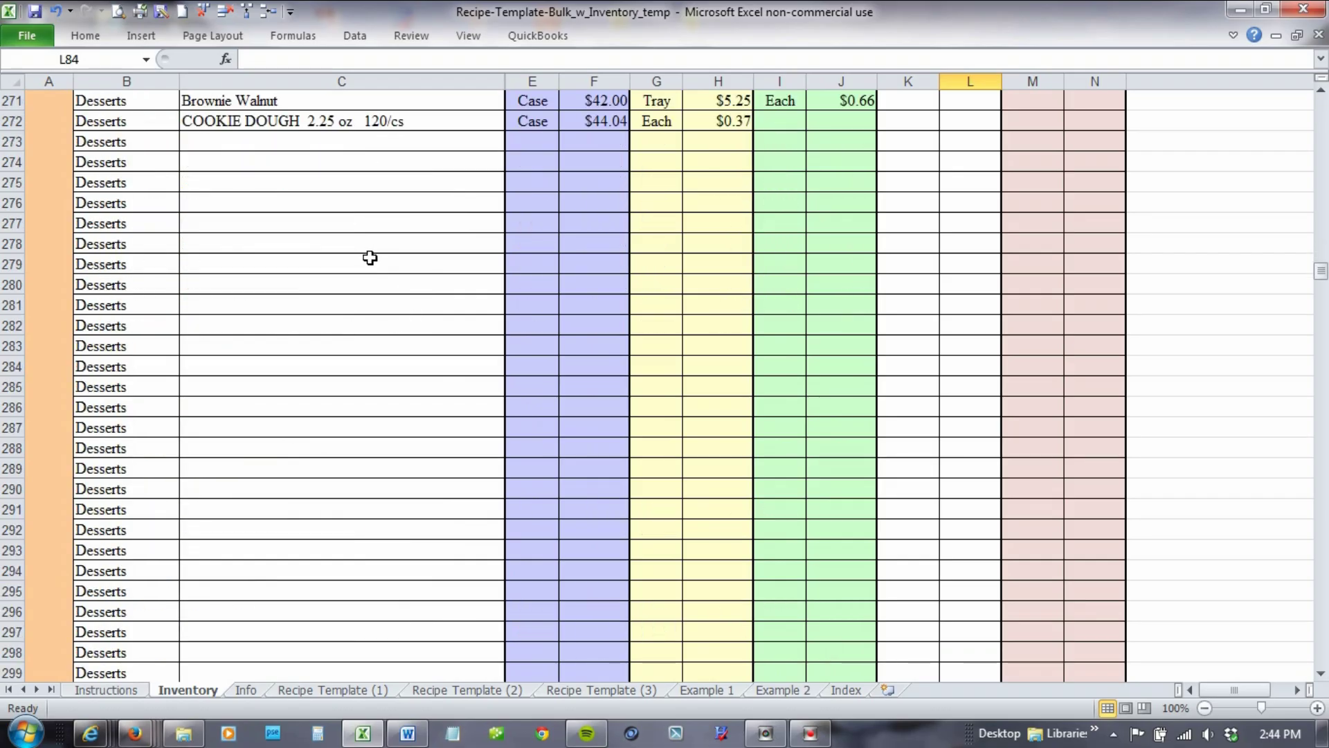
scroll(371, 260, down, 20)
scroll(370, 260, down, 8)
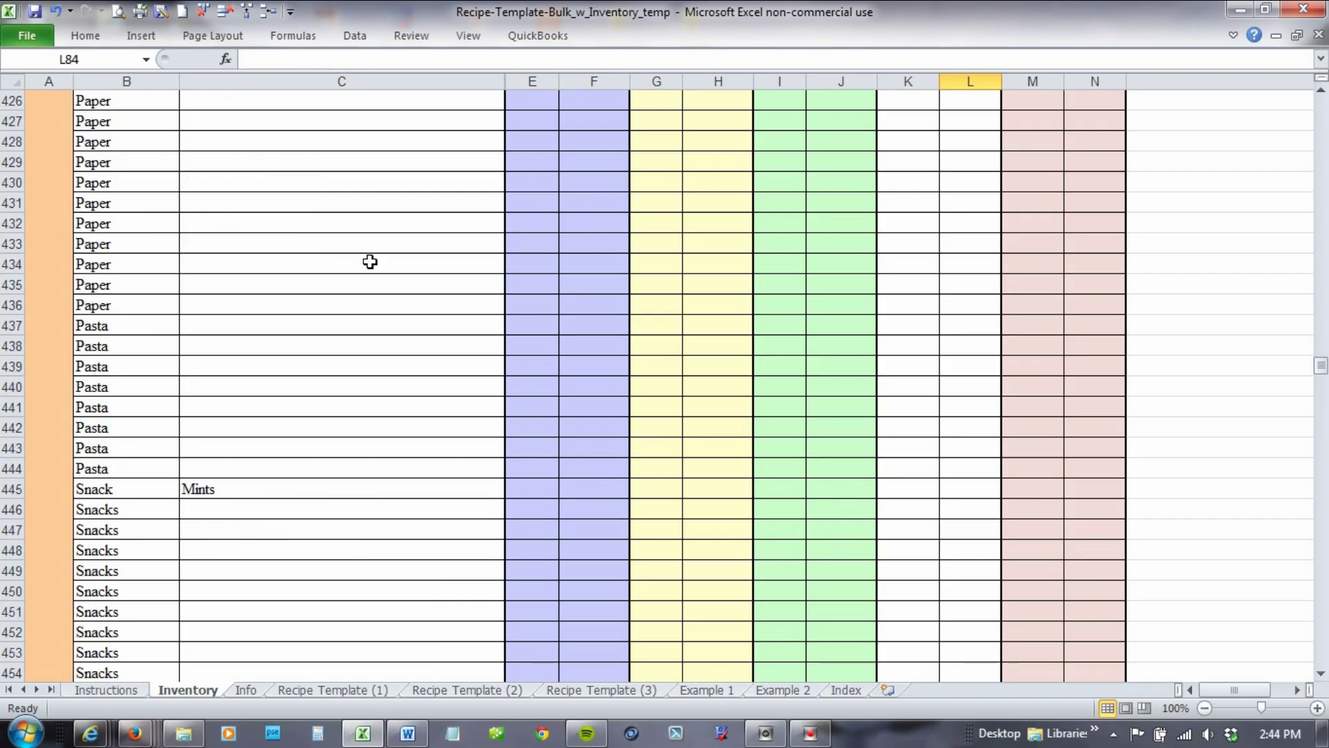
scroll(371, 261, down, 5)
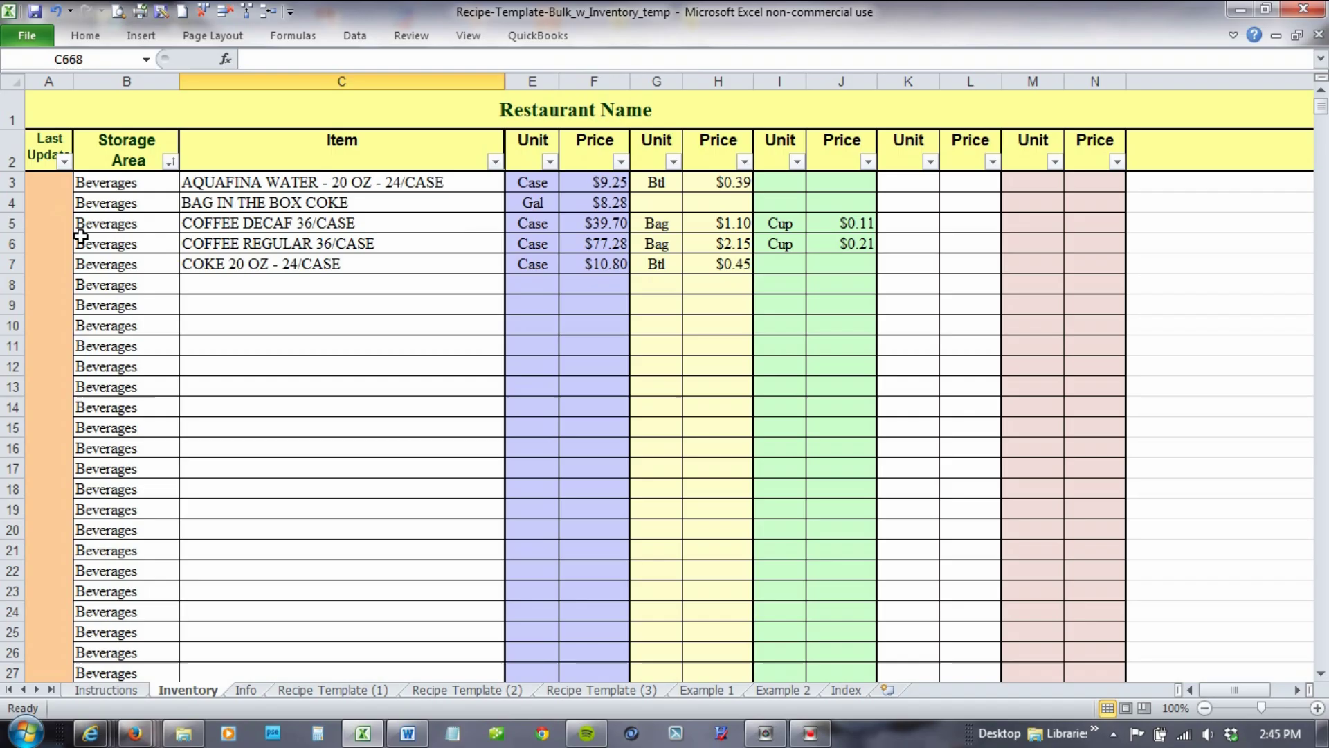
Enter 1/15 as the Last Update date for COFFEE DECAF 36/CASE in A5, then verify it.
click(55, 225)
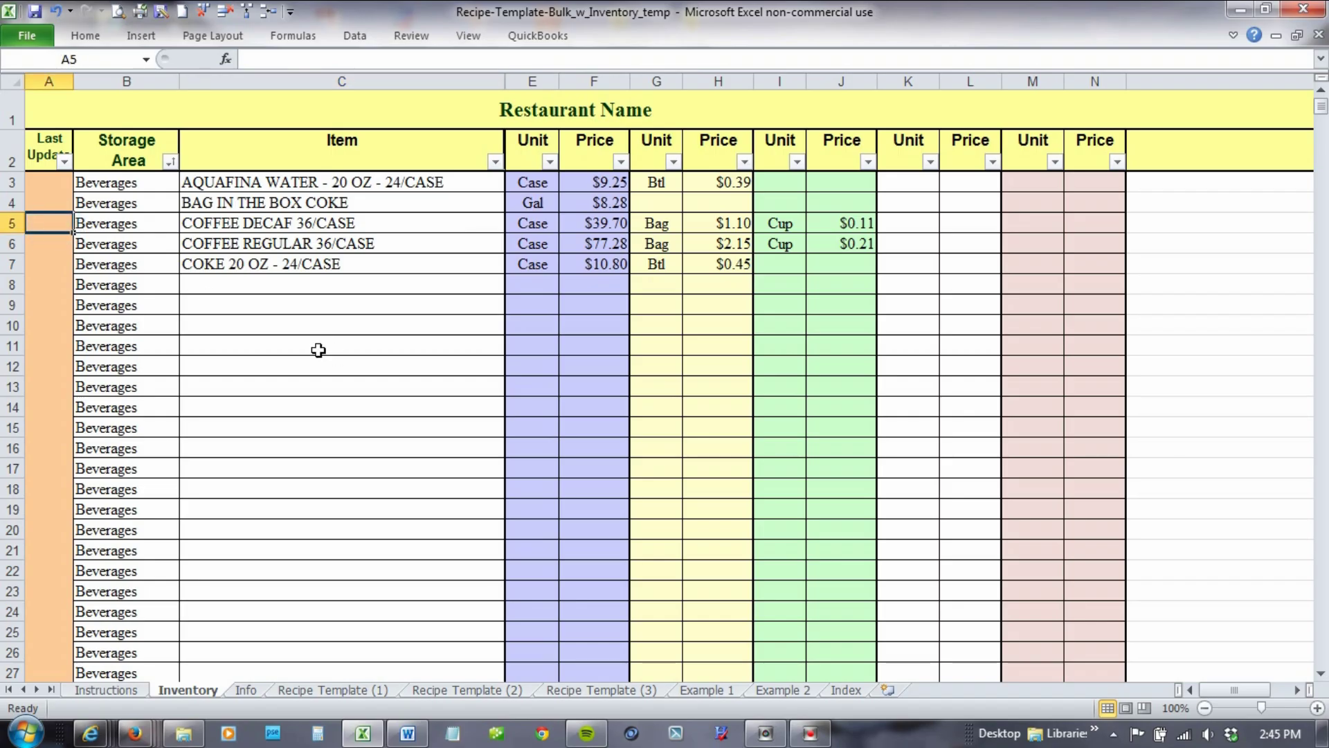
text(1/15)
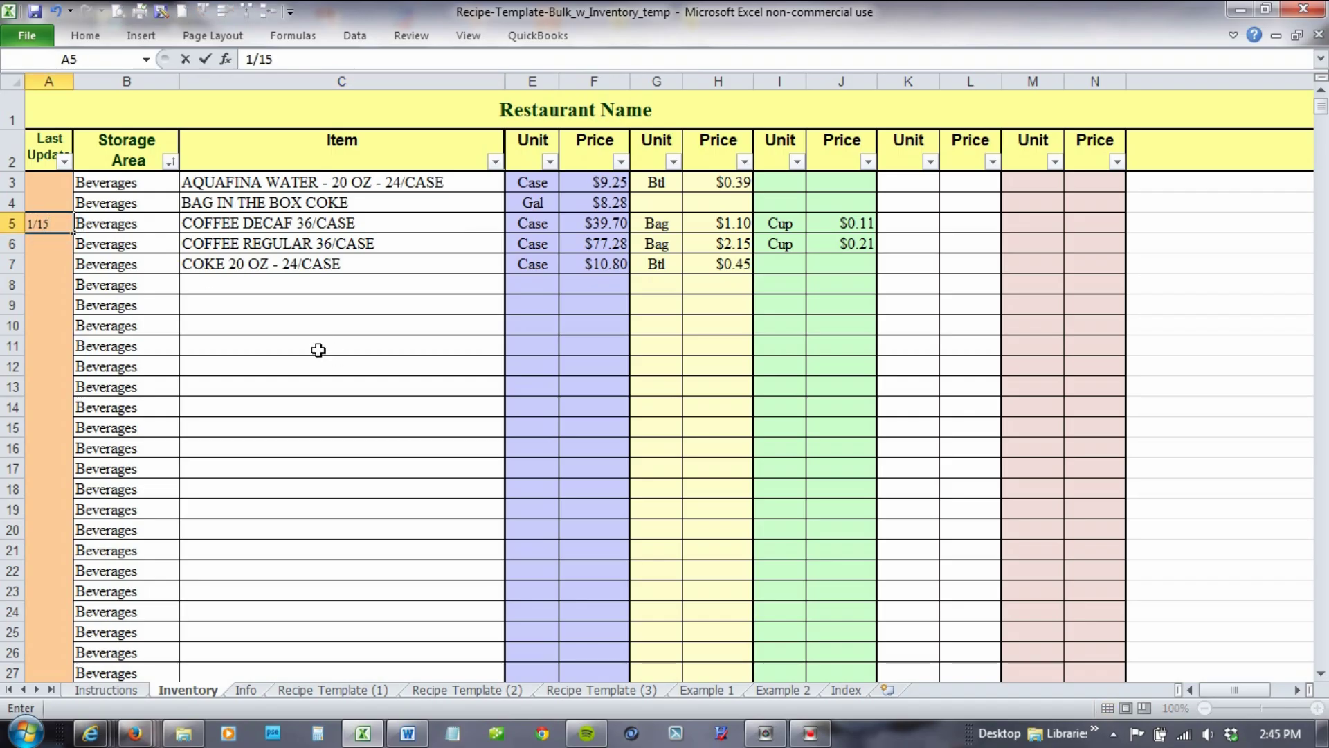
key(Return)
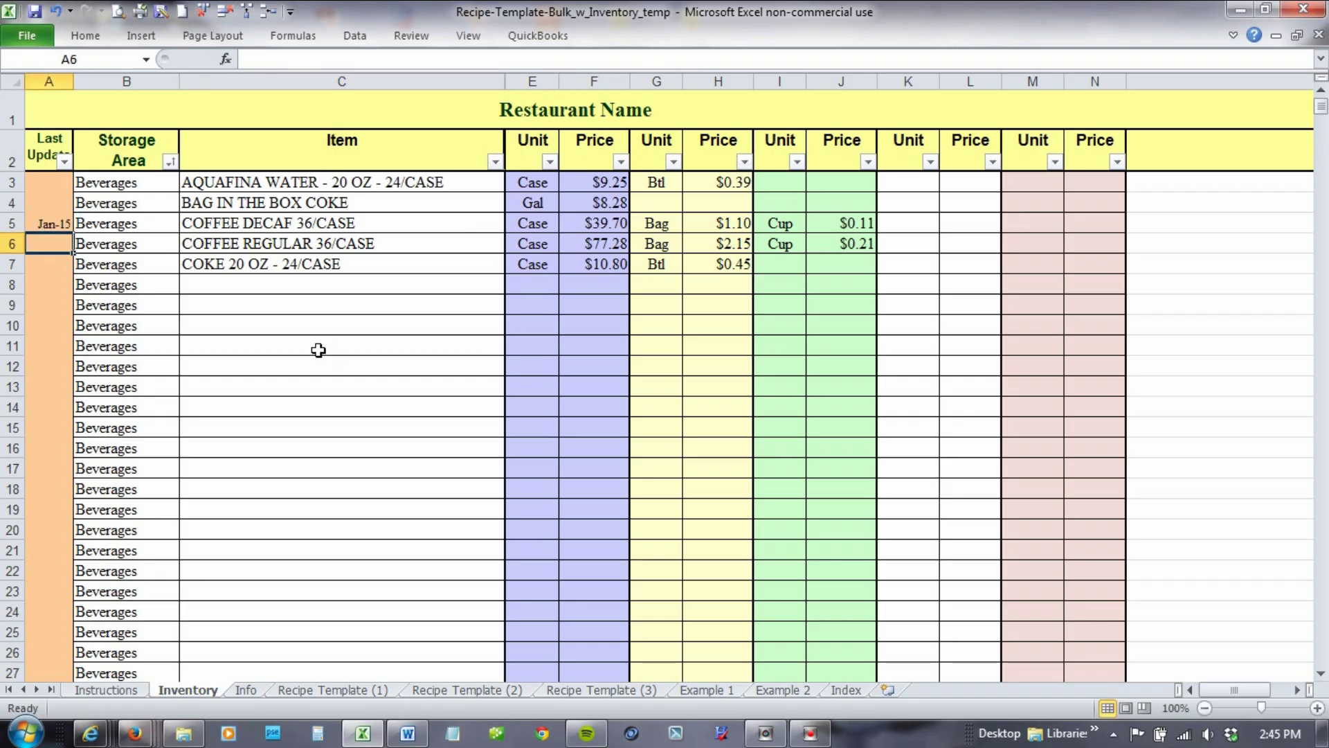
click(54, 224)
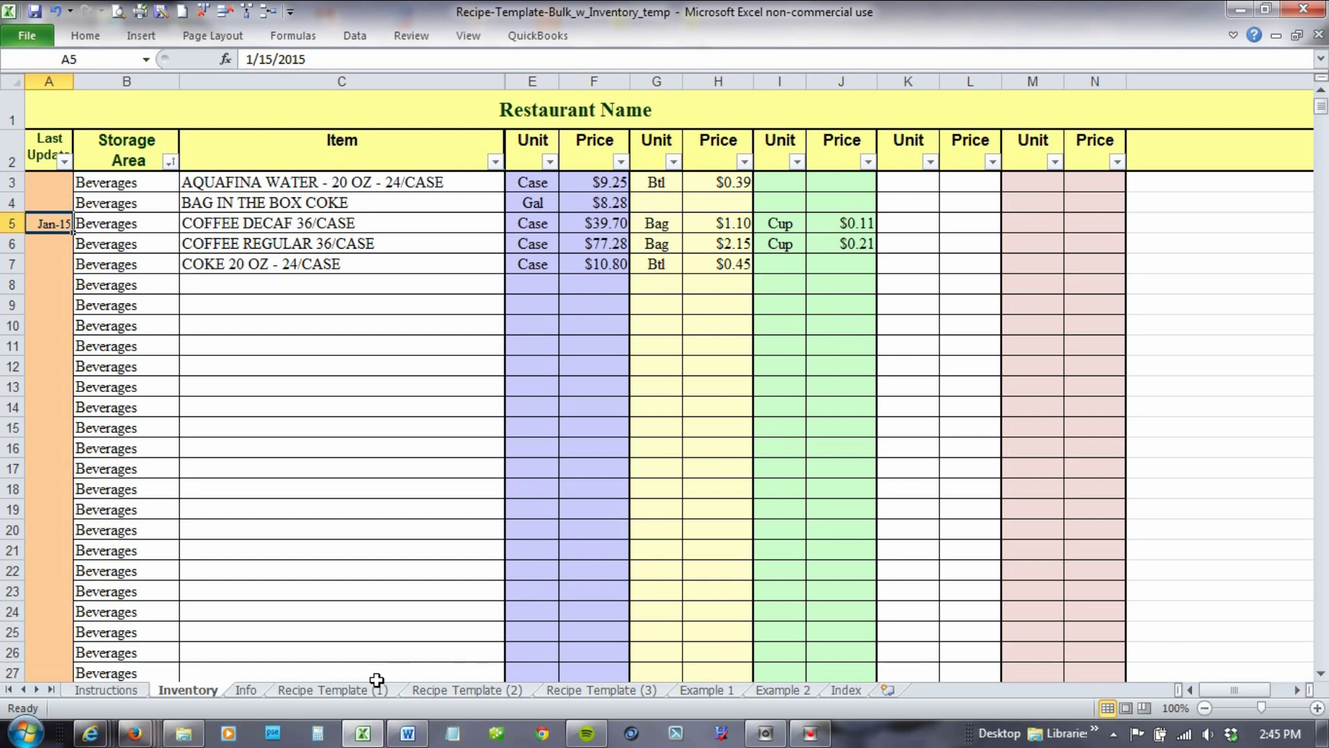
Rename the Recipe Template (1) sheet to Crabcake.
click(355, 691)
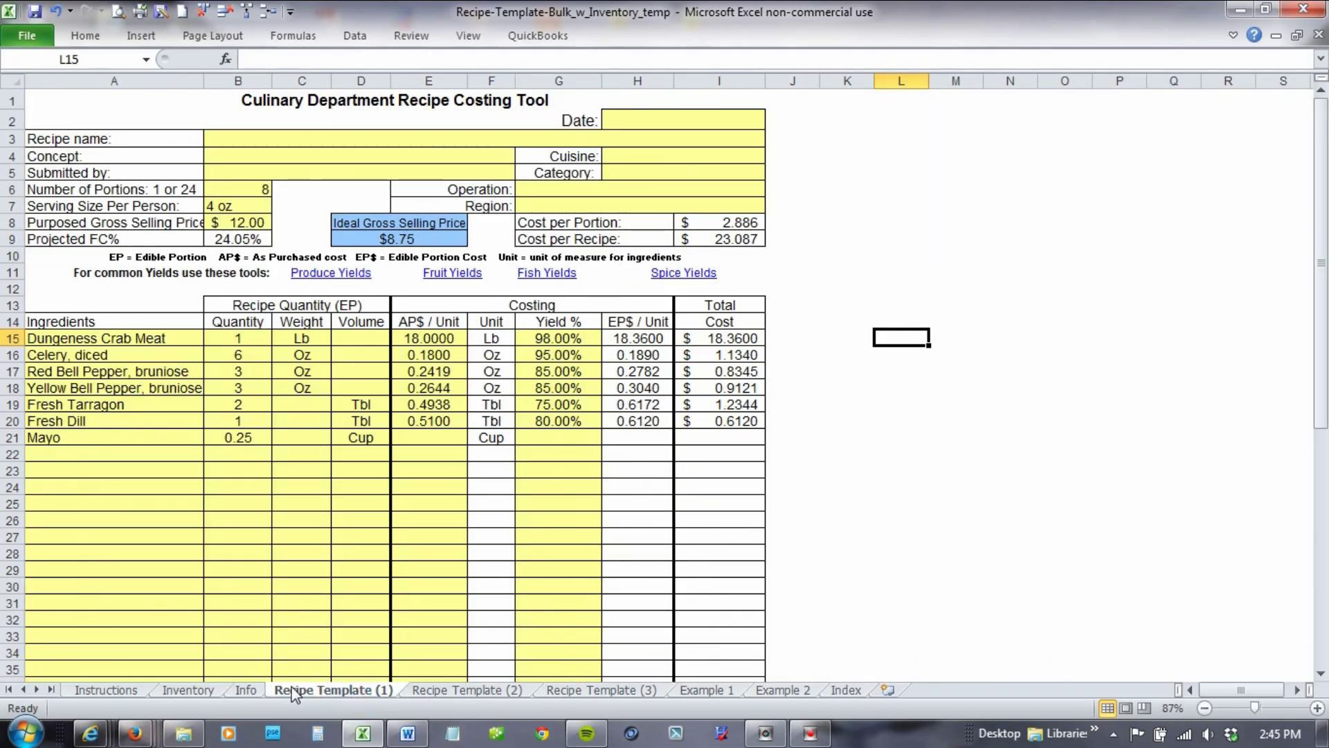
right_click(354, 691)
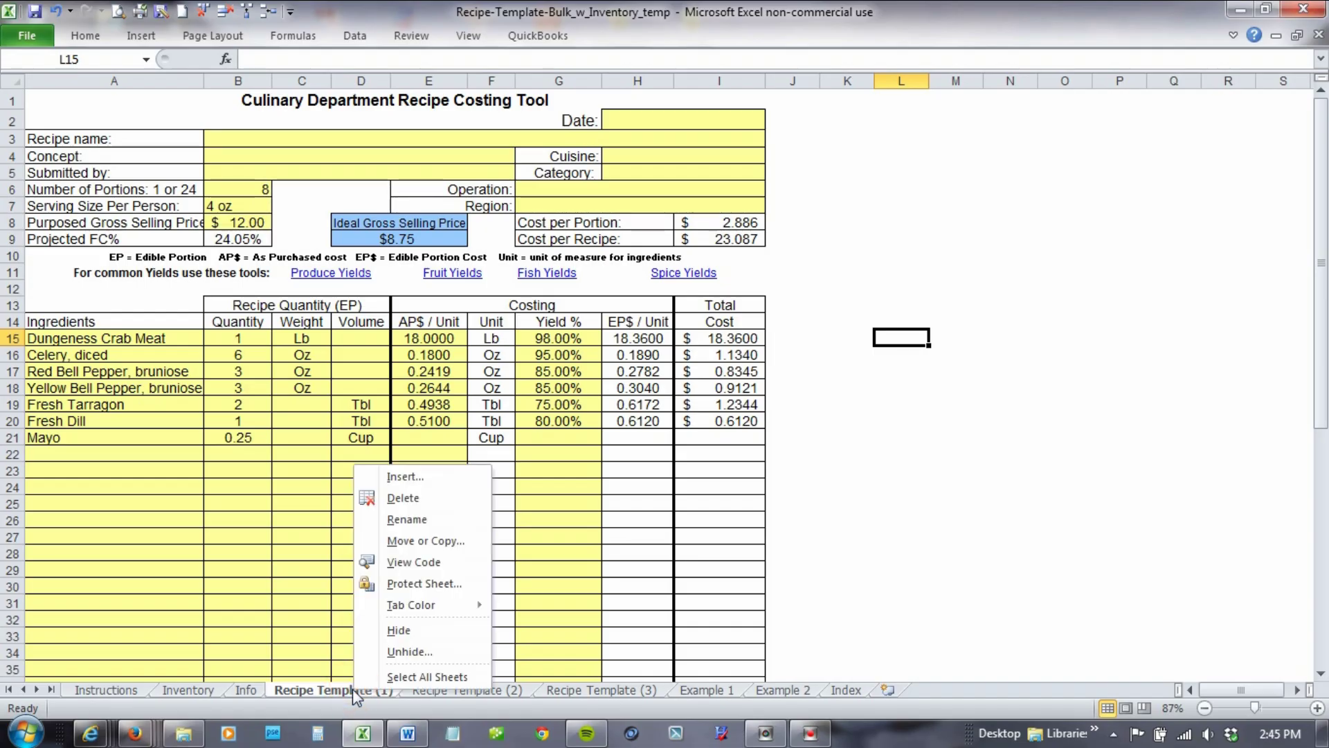
click(414, 520)
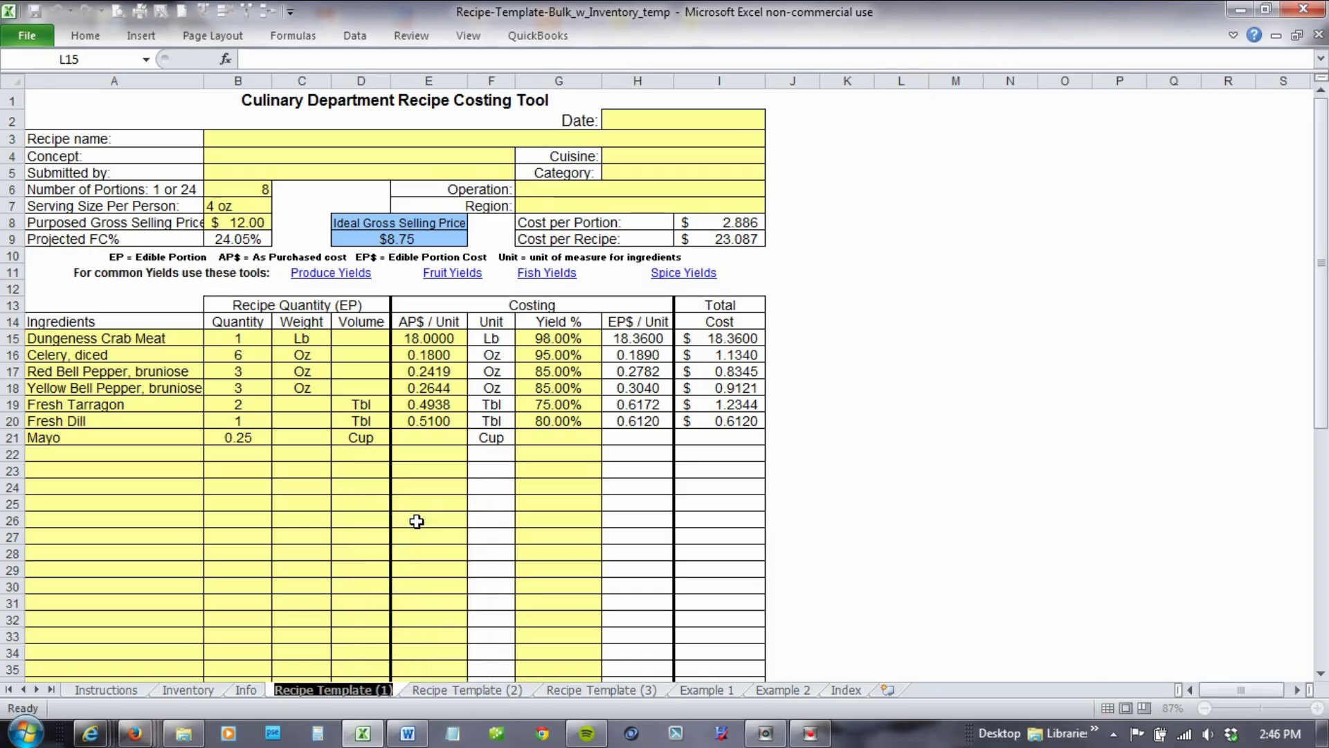
text(Crabcake)
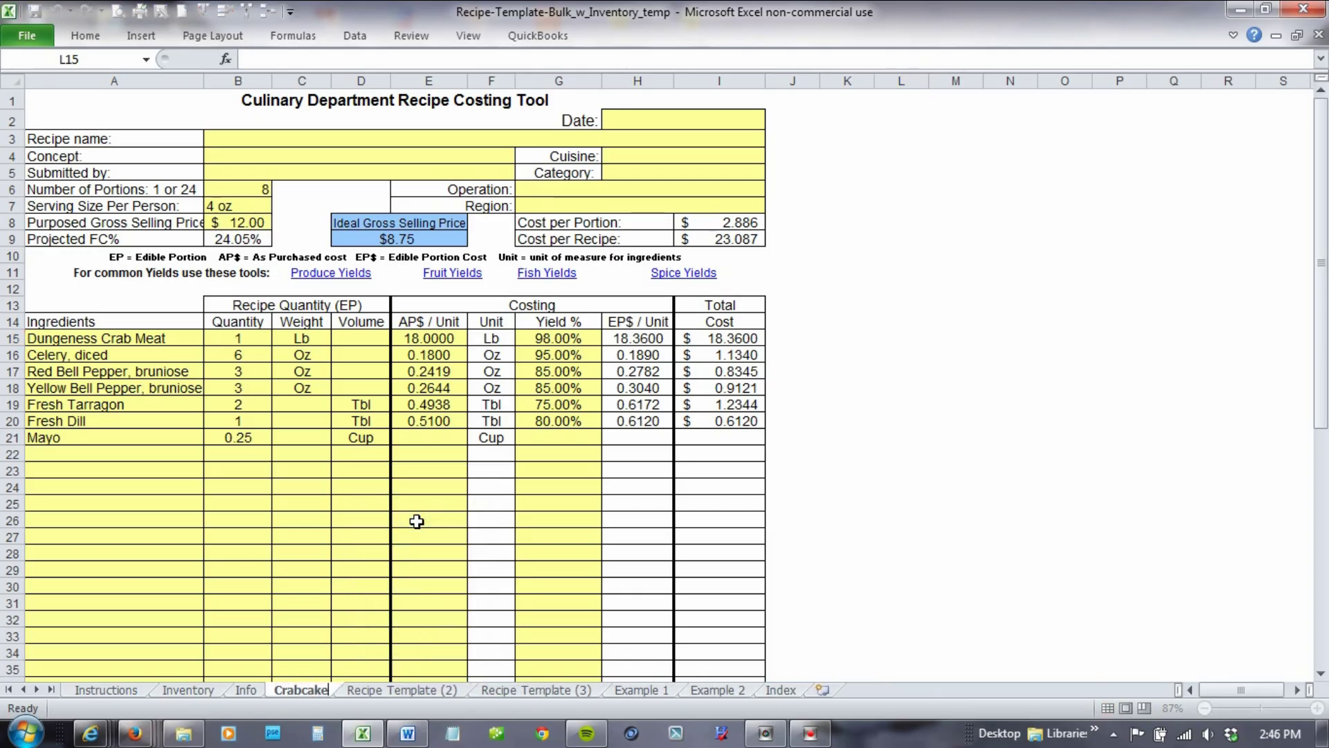
key(Return)
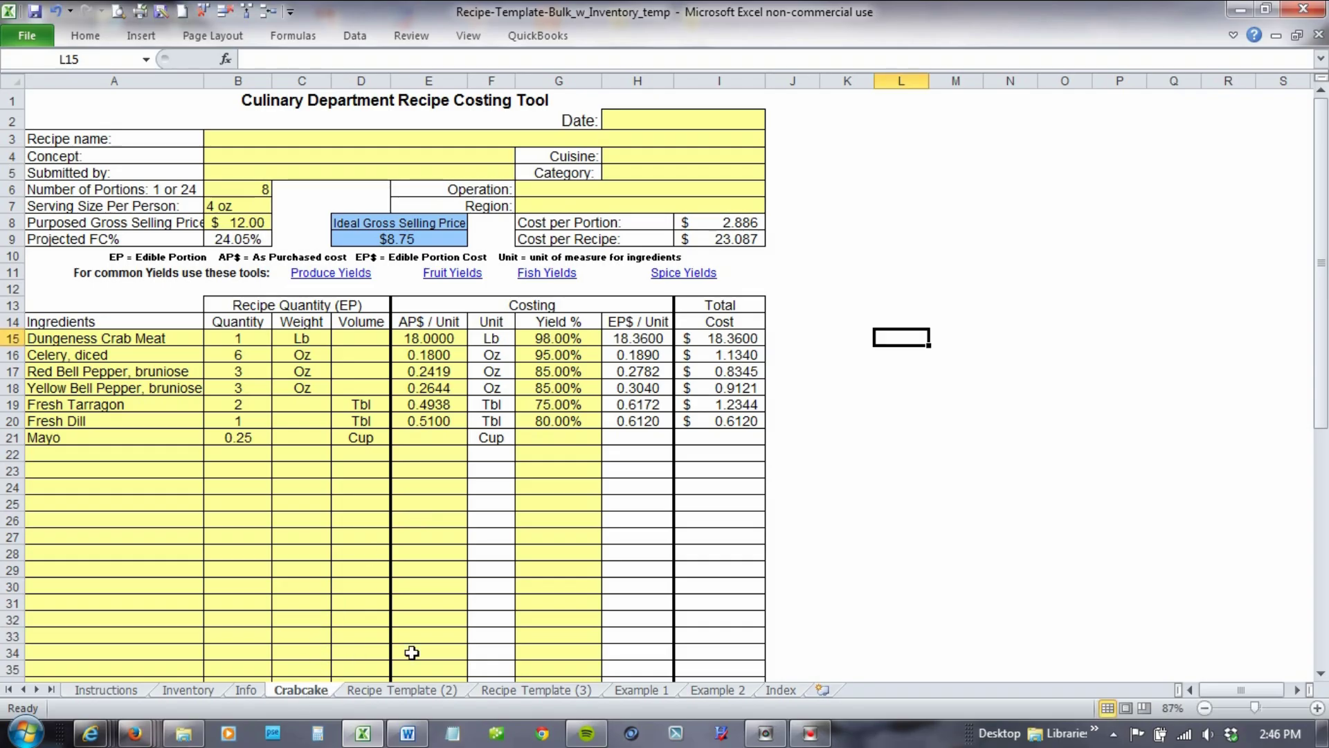
Open Move or Copy for the Crabcake sheet, then cancel without changing the sheet order.
right_click(313, 689)
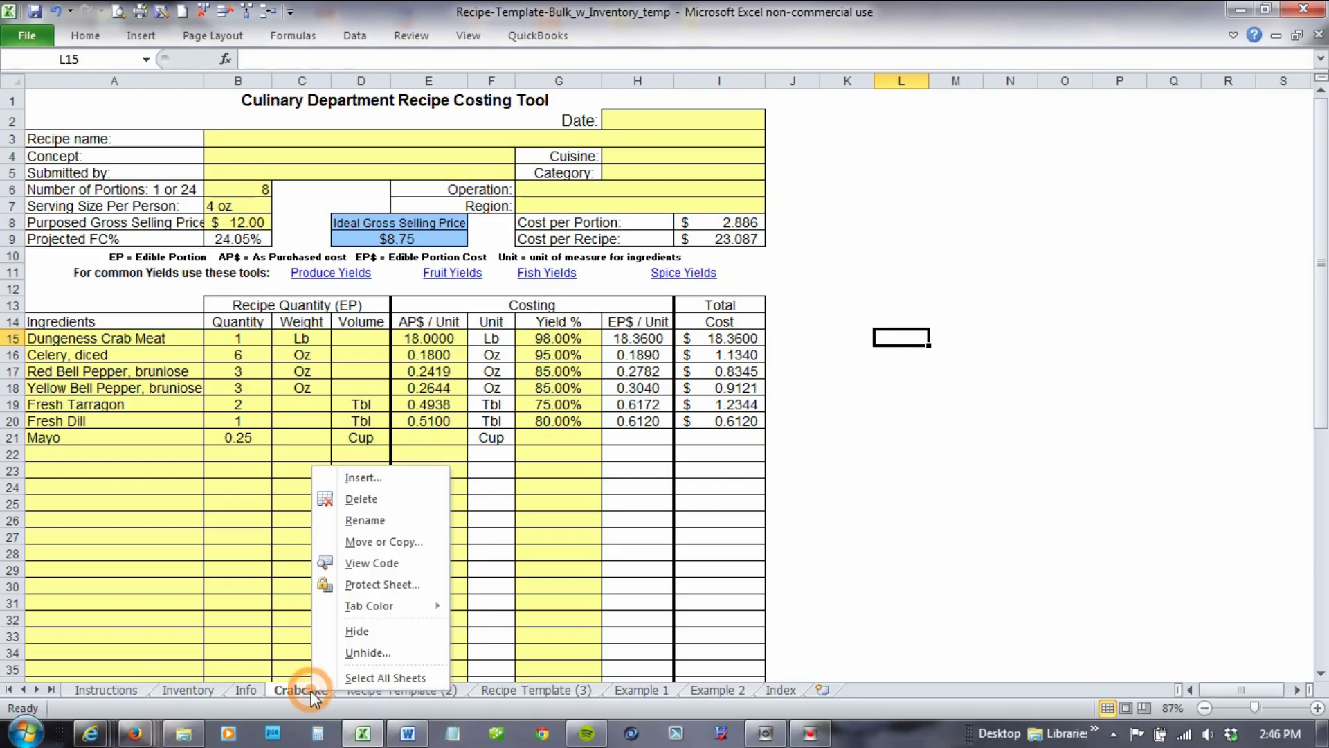
click(364, 542)
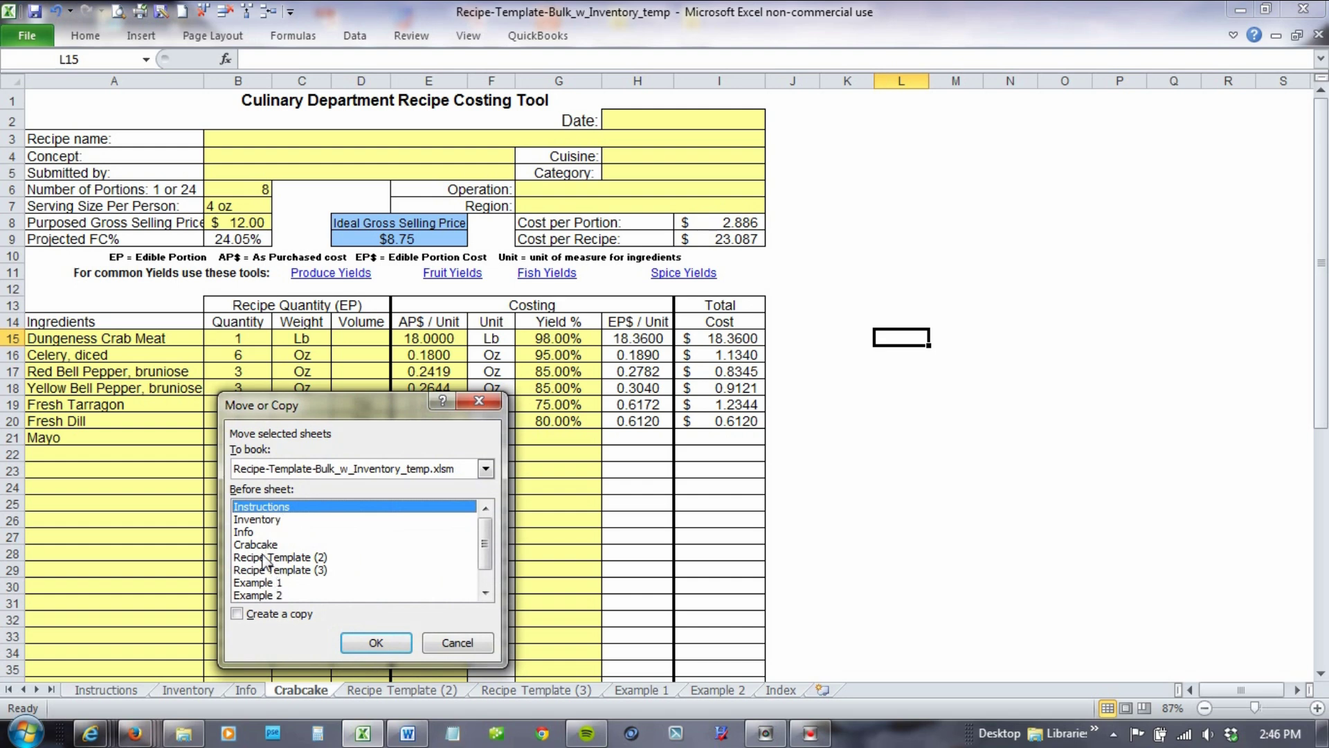
click(262, 583)
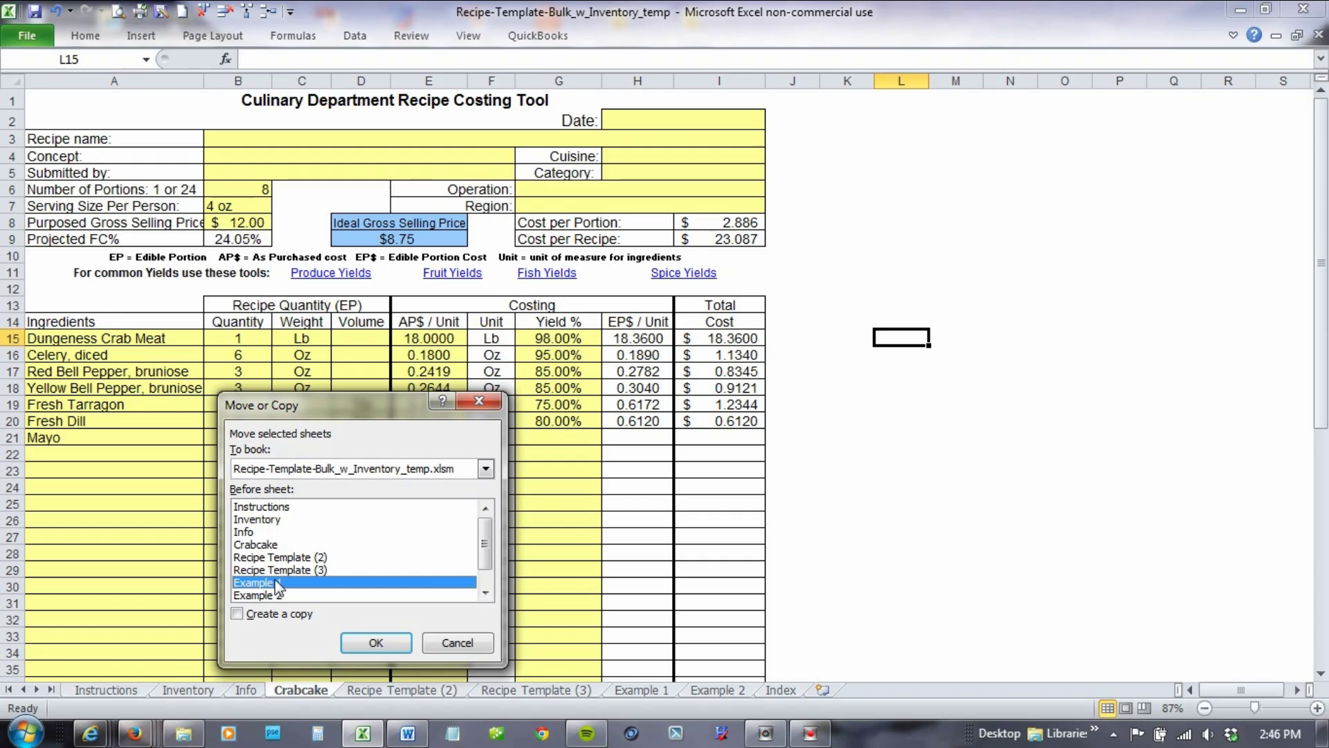
scroll(488, 590, down, 1)
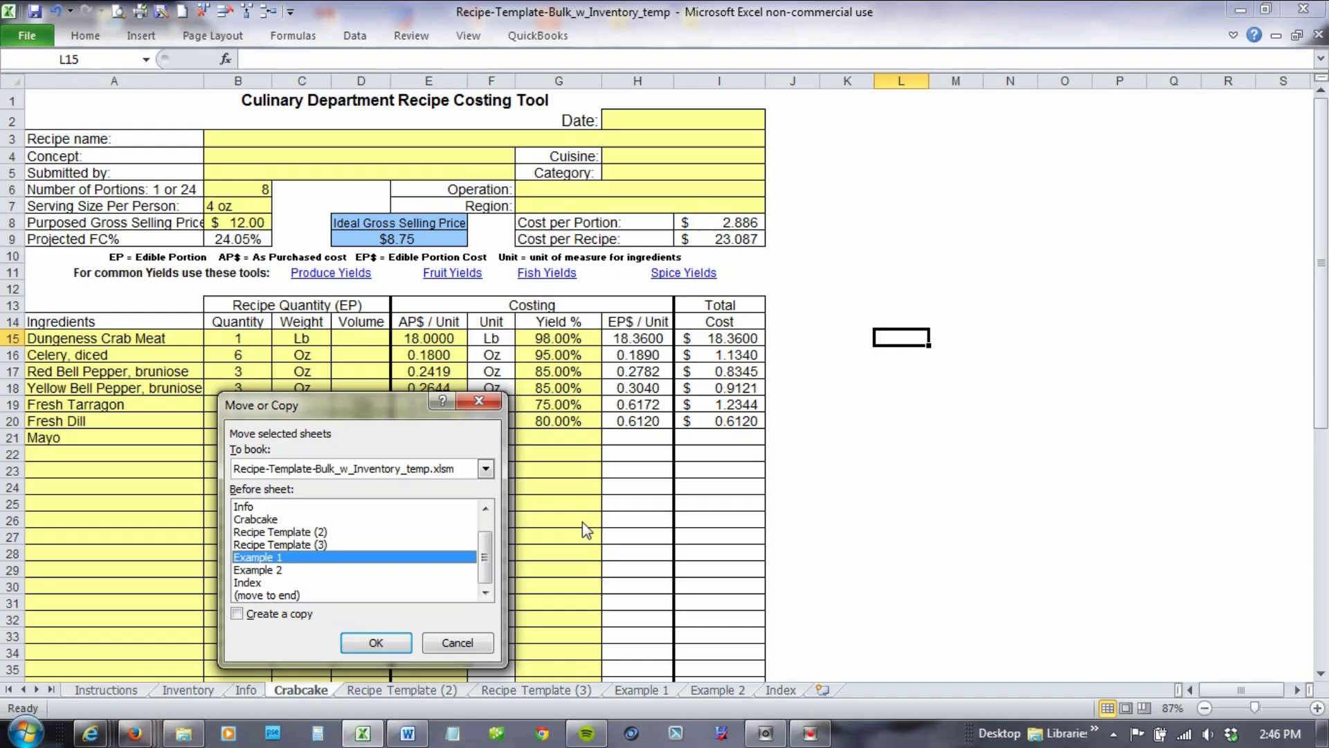
click(478, 401)
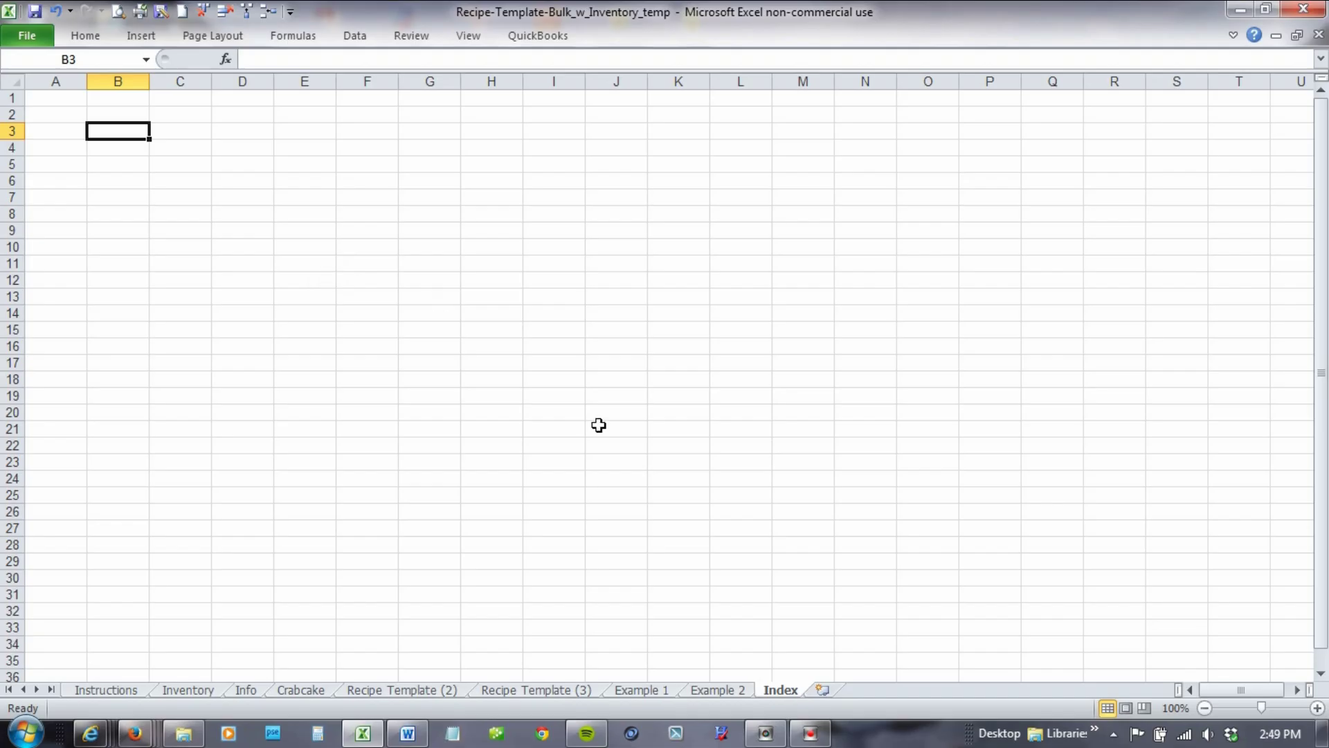
Add a new blank worksheet, Sheet3, after Index.
click(824, 689)
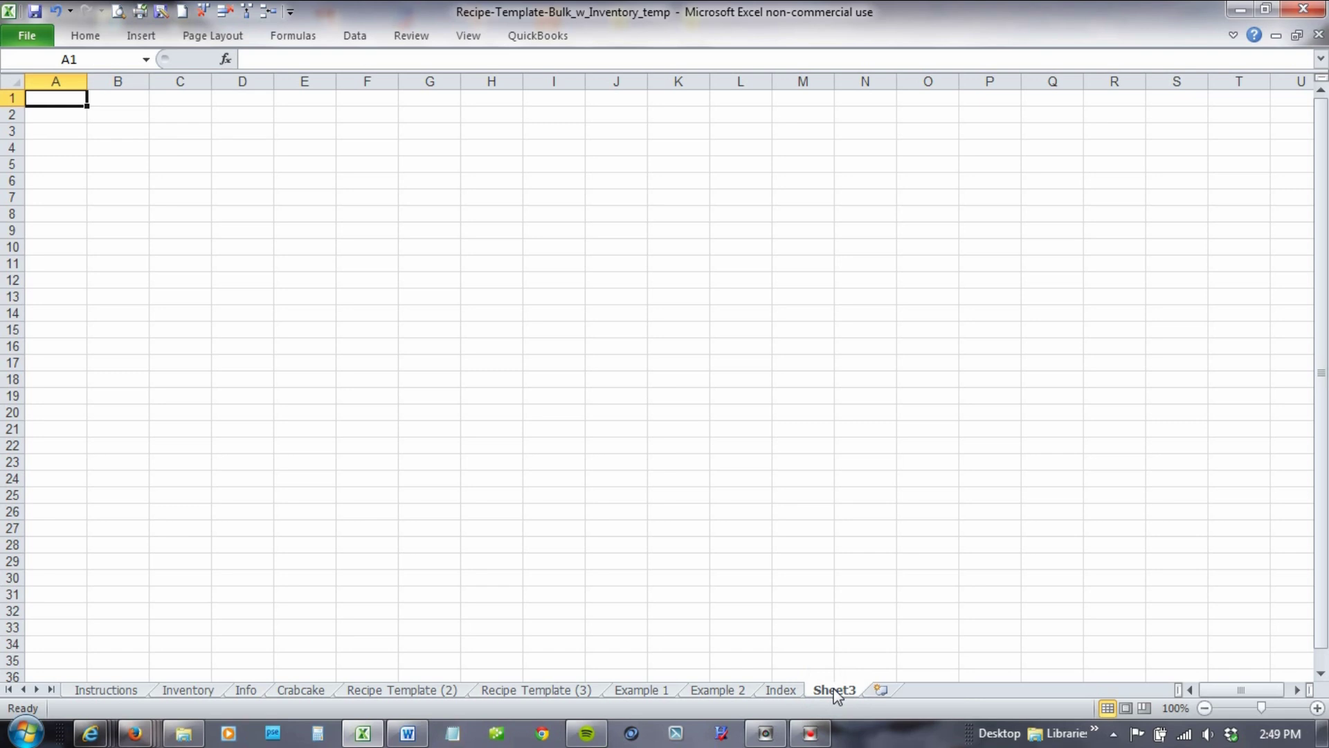
right_click(836, 692)
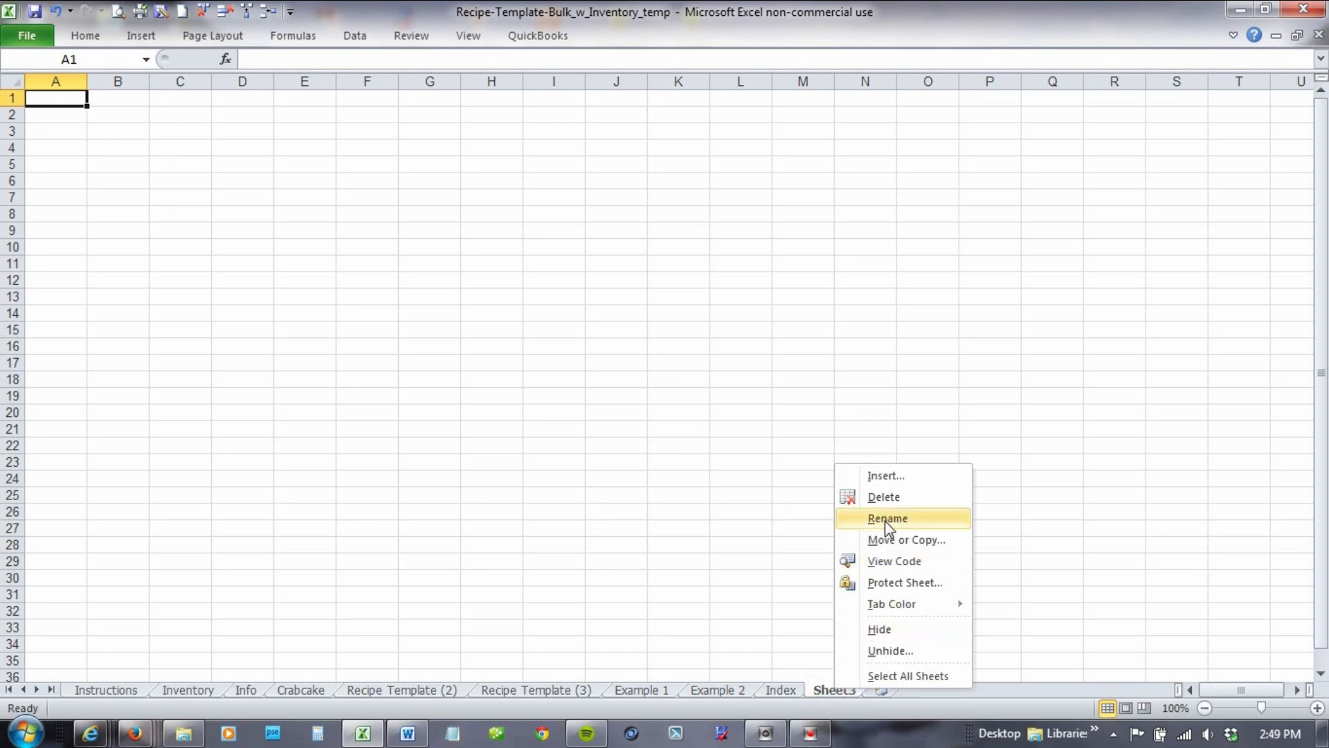
click(778, 623)
Type Crabcake into cell B3 of the Index sheet.
click(788, 689)
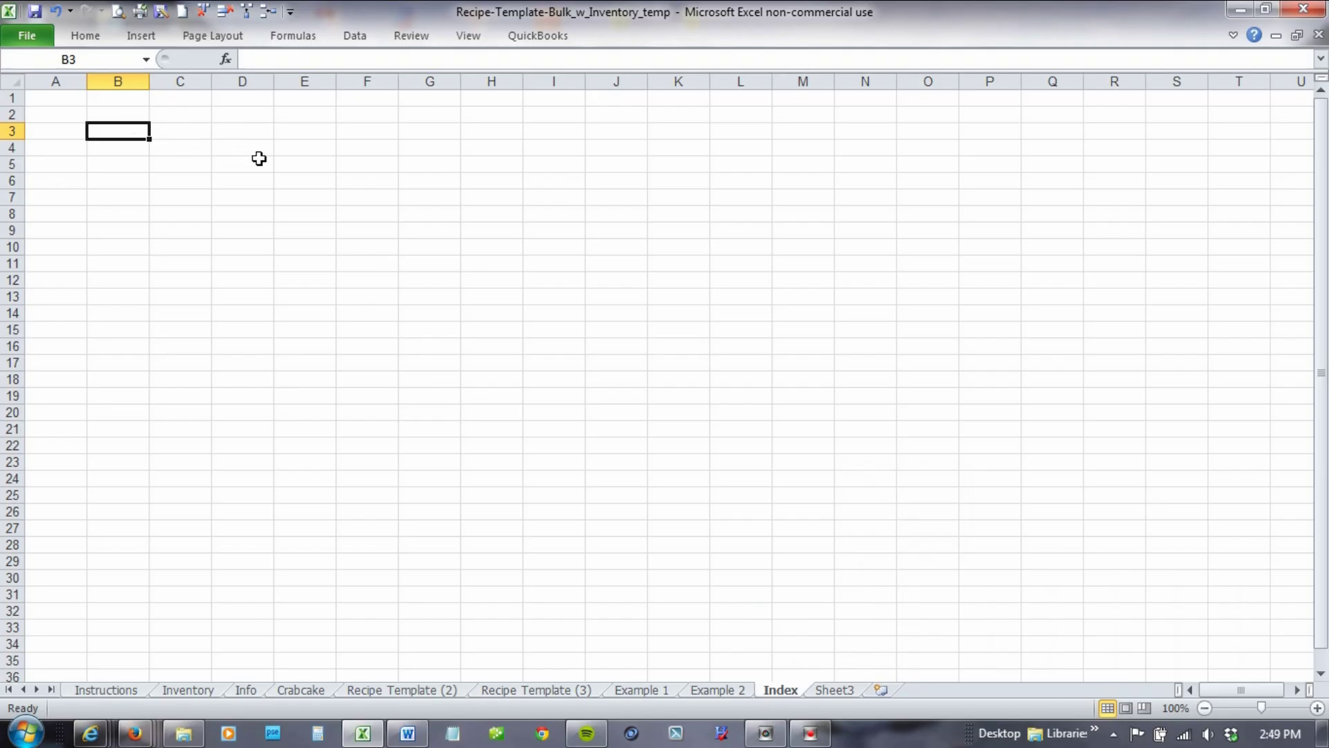
text(Cr)
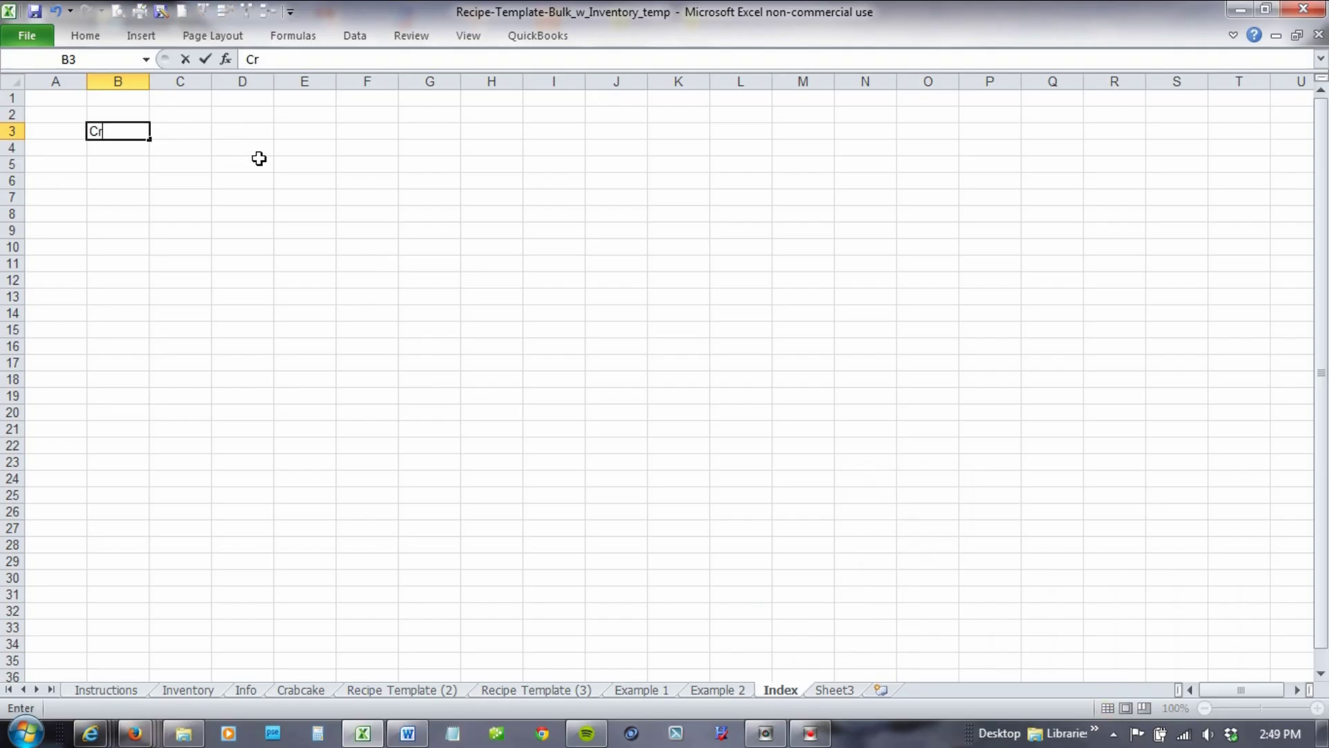
text(abcake)
key(Return)
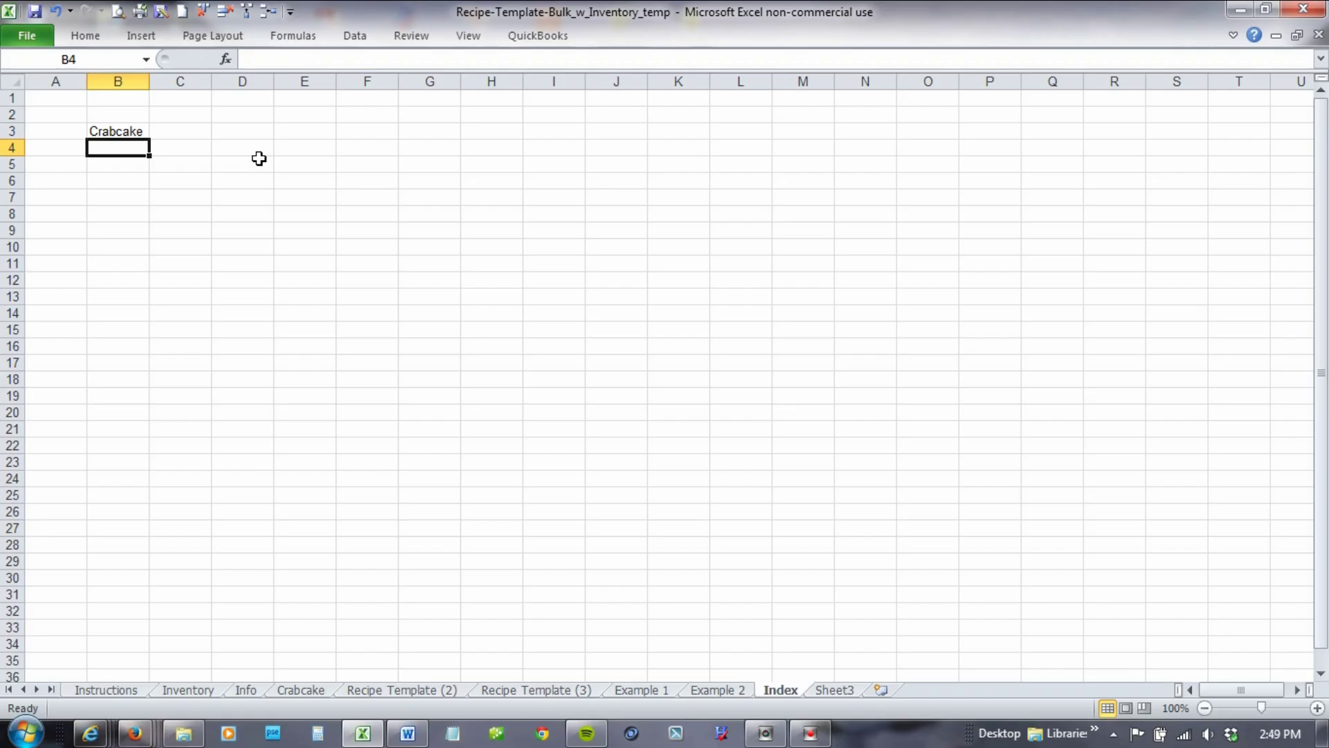
Link B3 to the Crabcake sheet via Place in This Document, then follow the link.
click(129, 130)
click(146, 39)
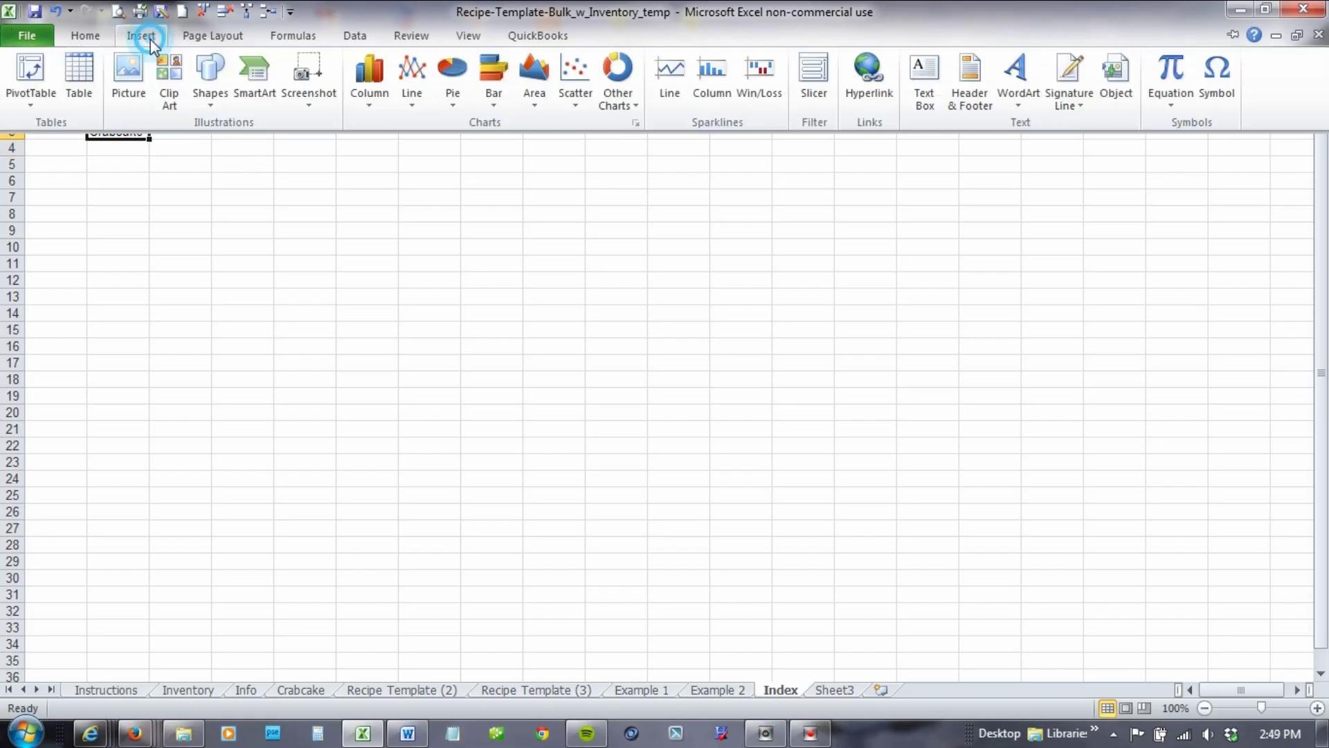
click(868, 73)
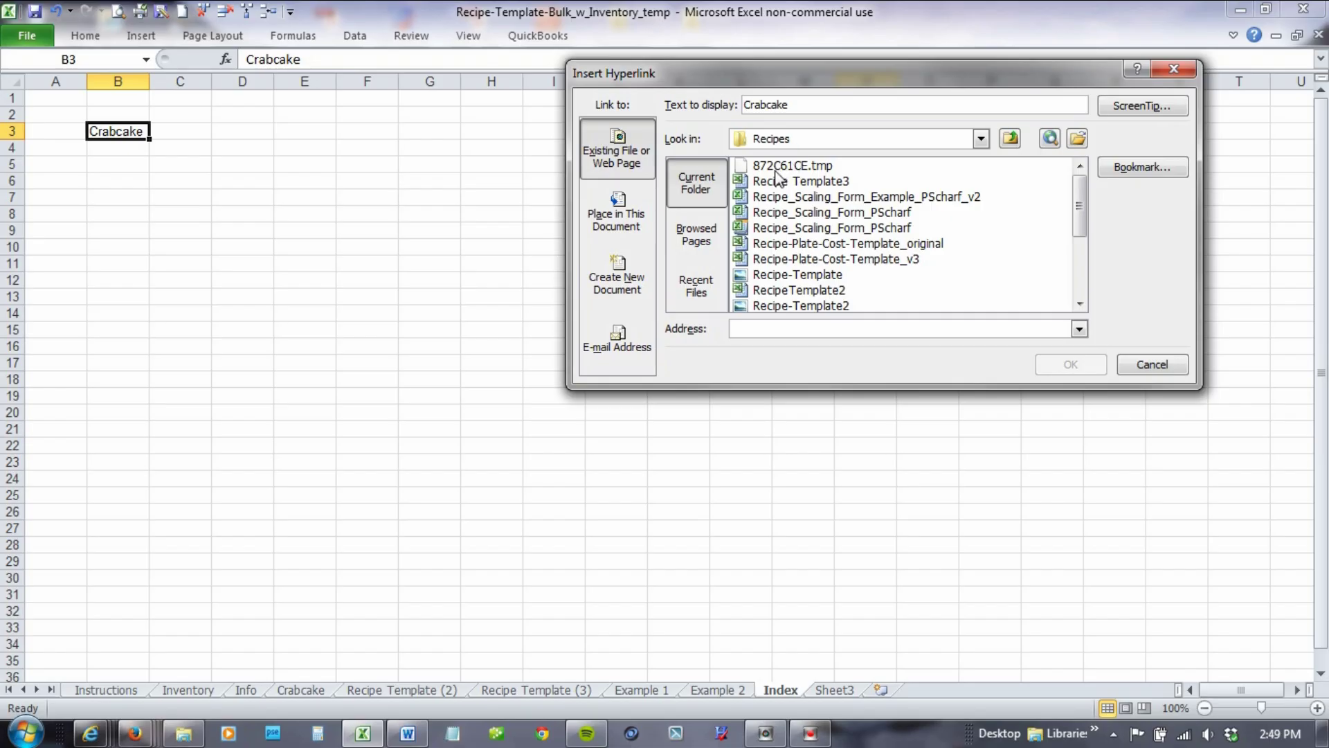
click(619, 215)
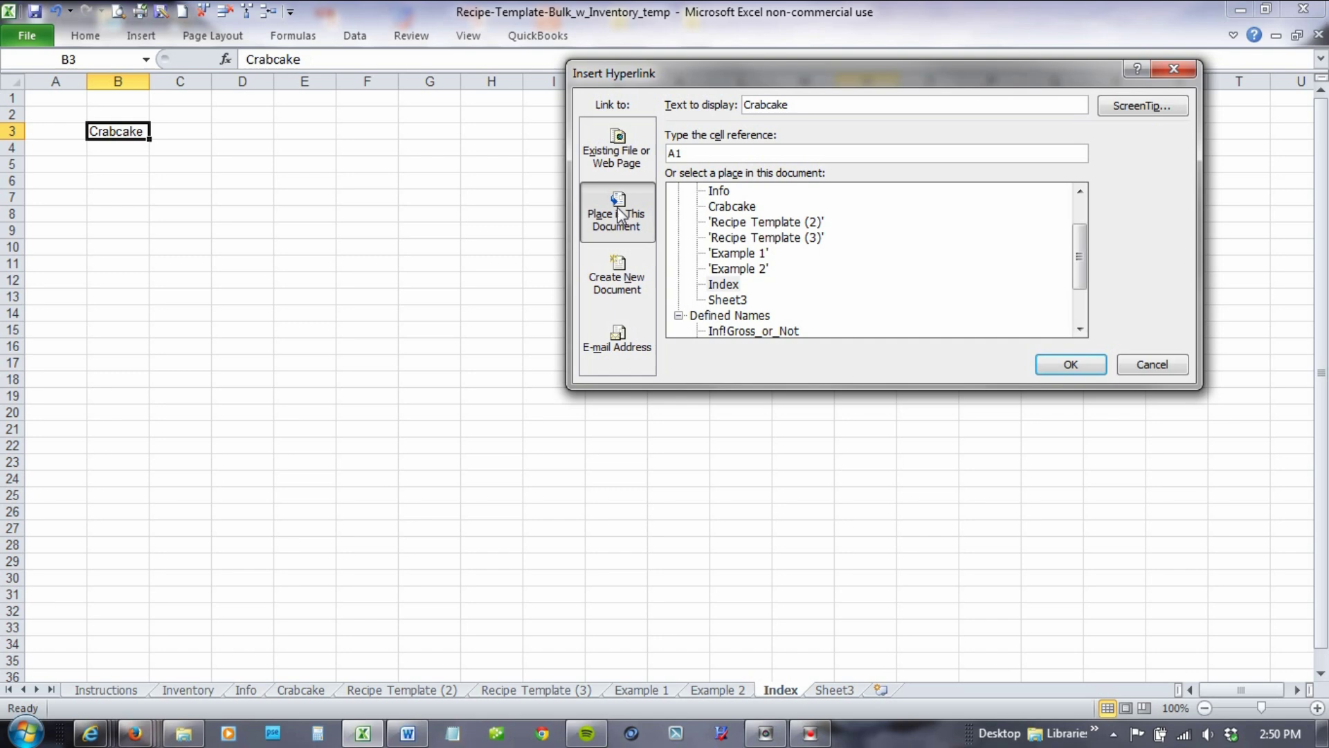
click(741, 207)
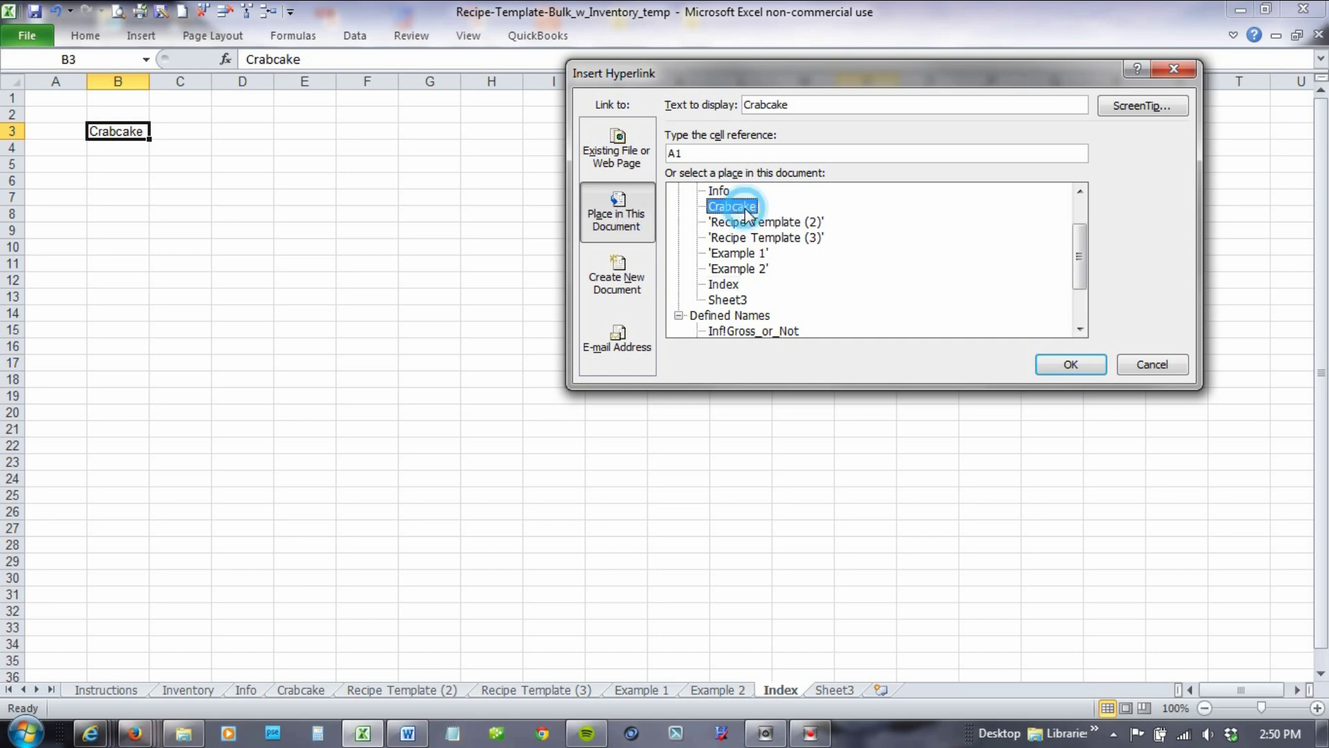
click(1071, 365)
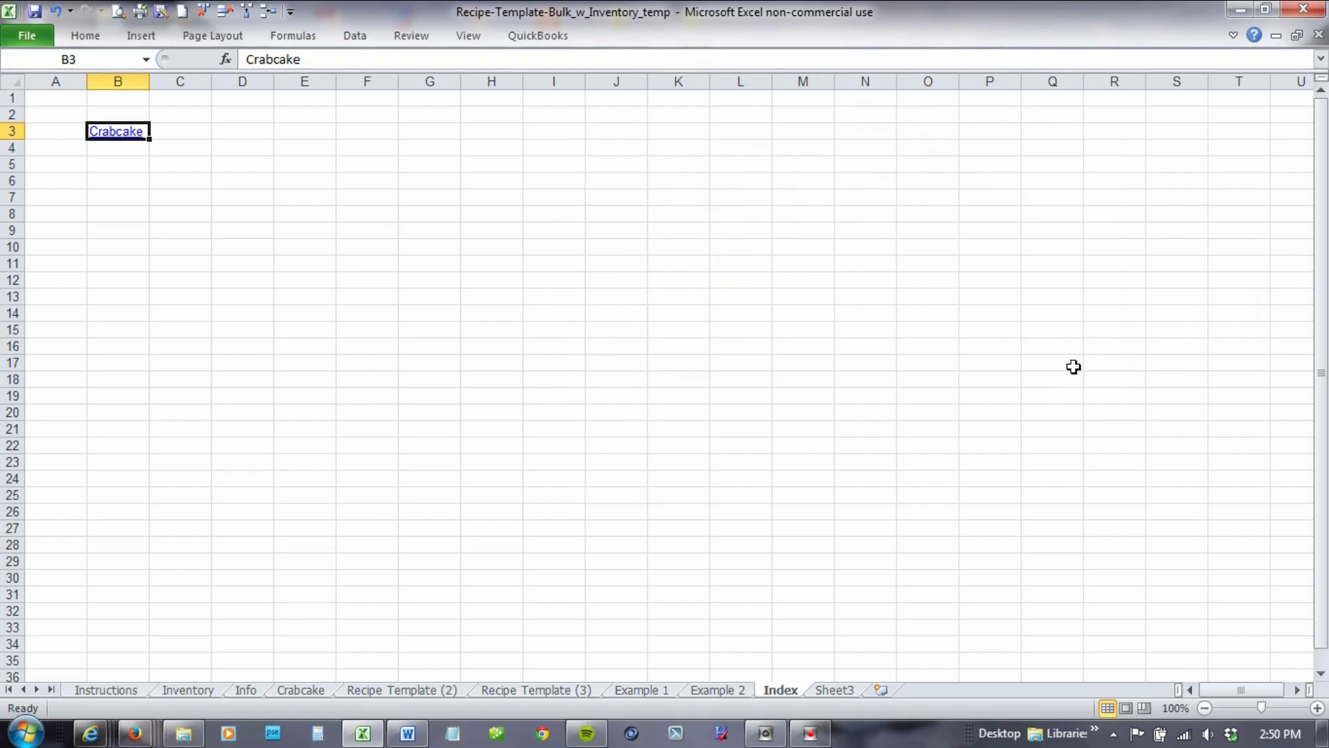
click(233, 163)
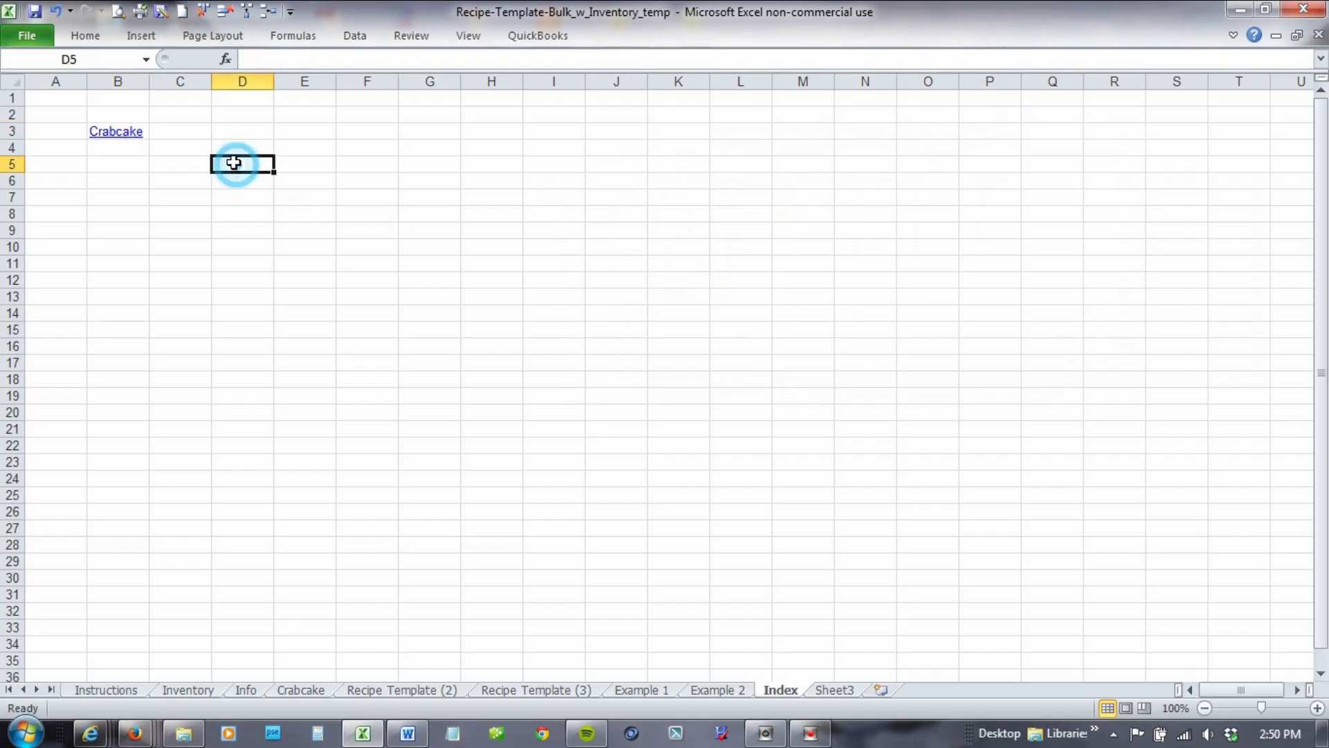
click(127, 143)
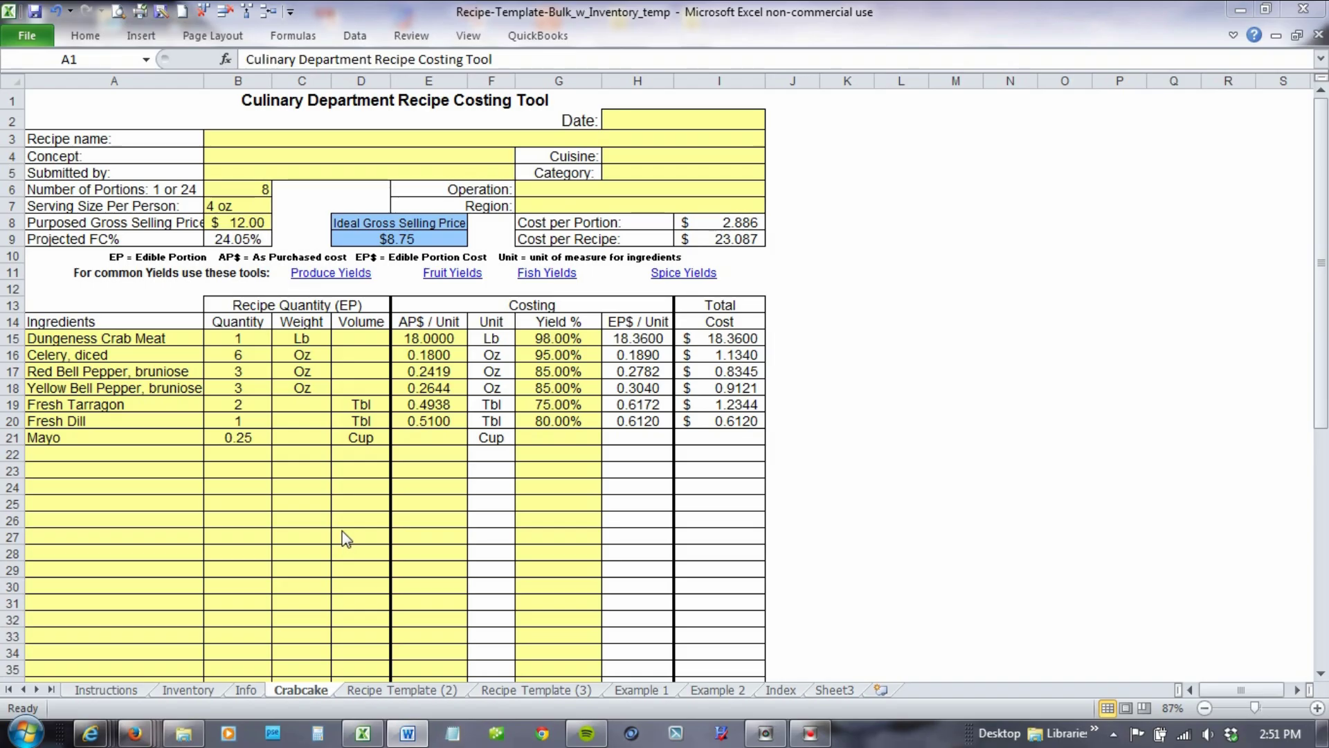
Set the Info sheet's blank-forms count in G13 to 4 and generate the templates.
click(246, 690)
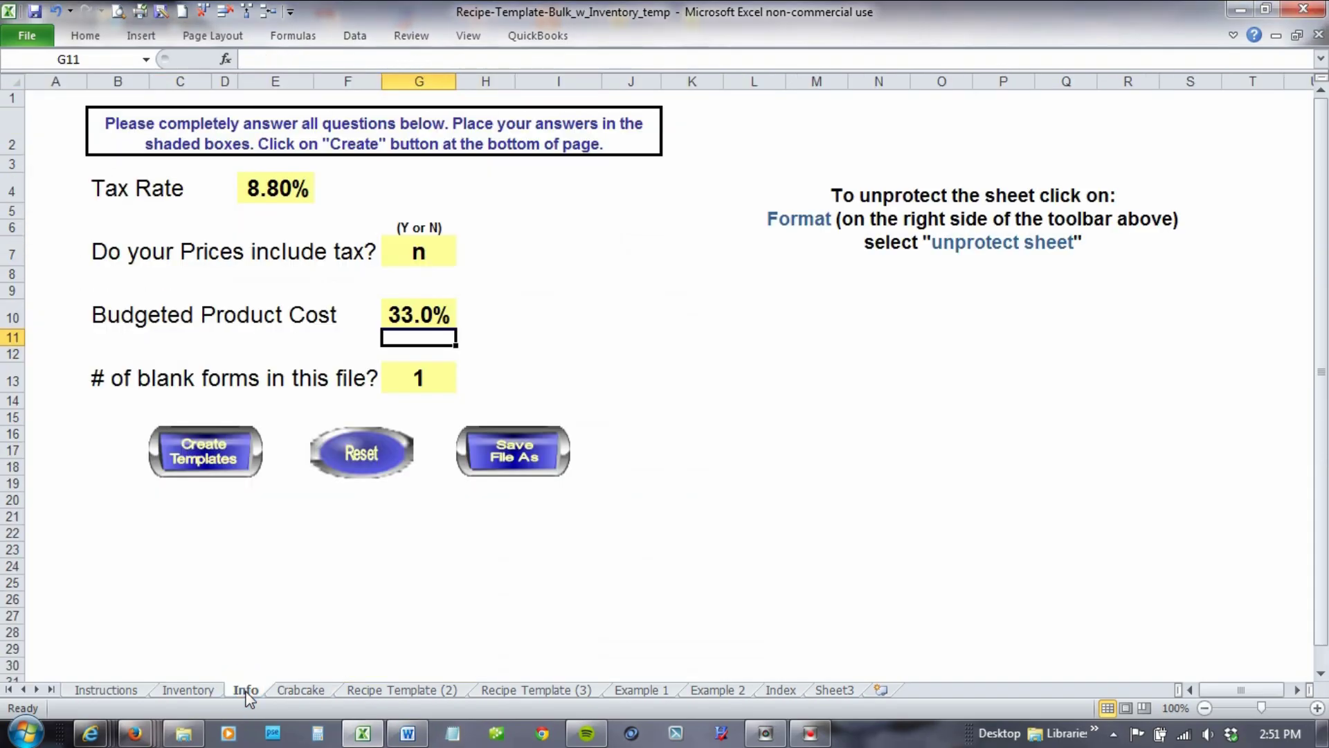
click(411, 376)
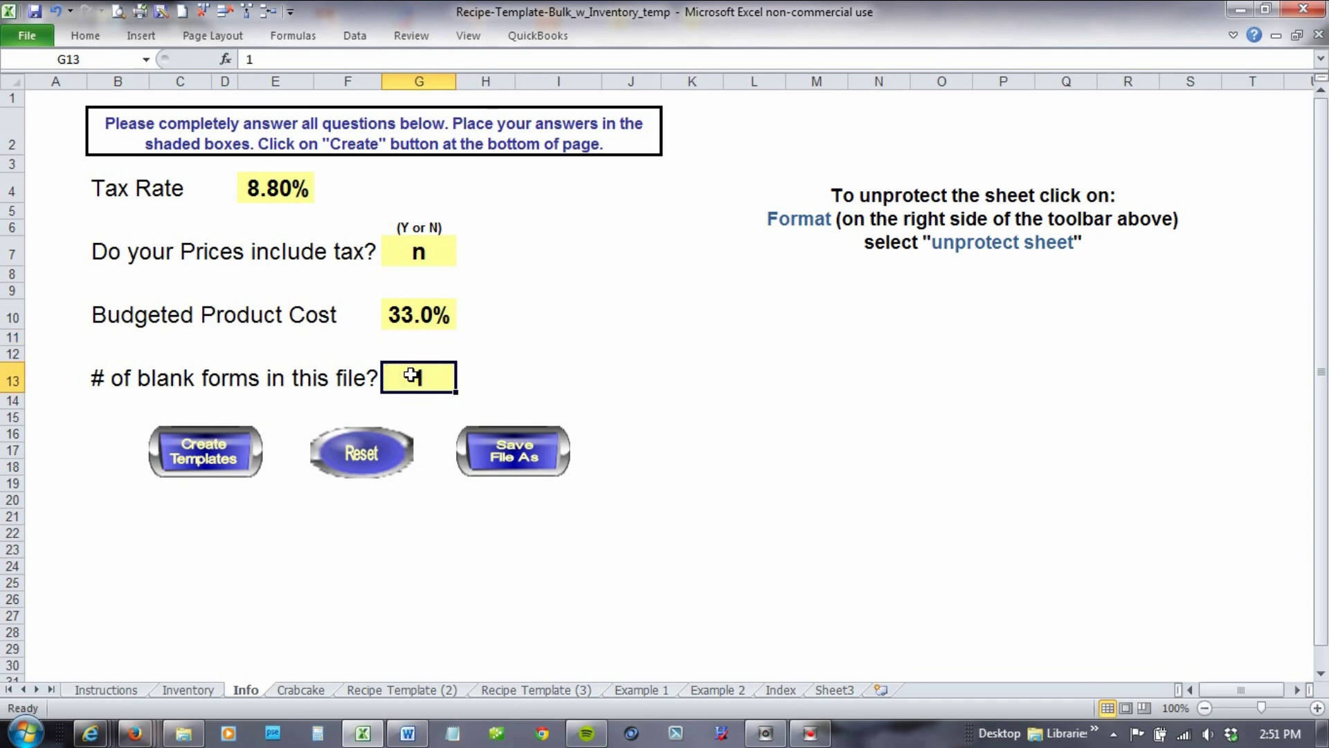
text(4)
click(578, 357)
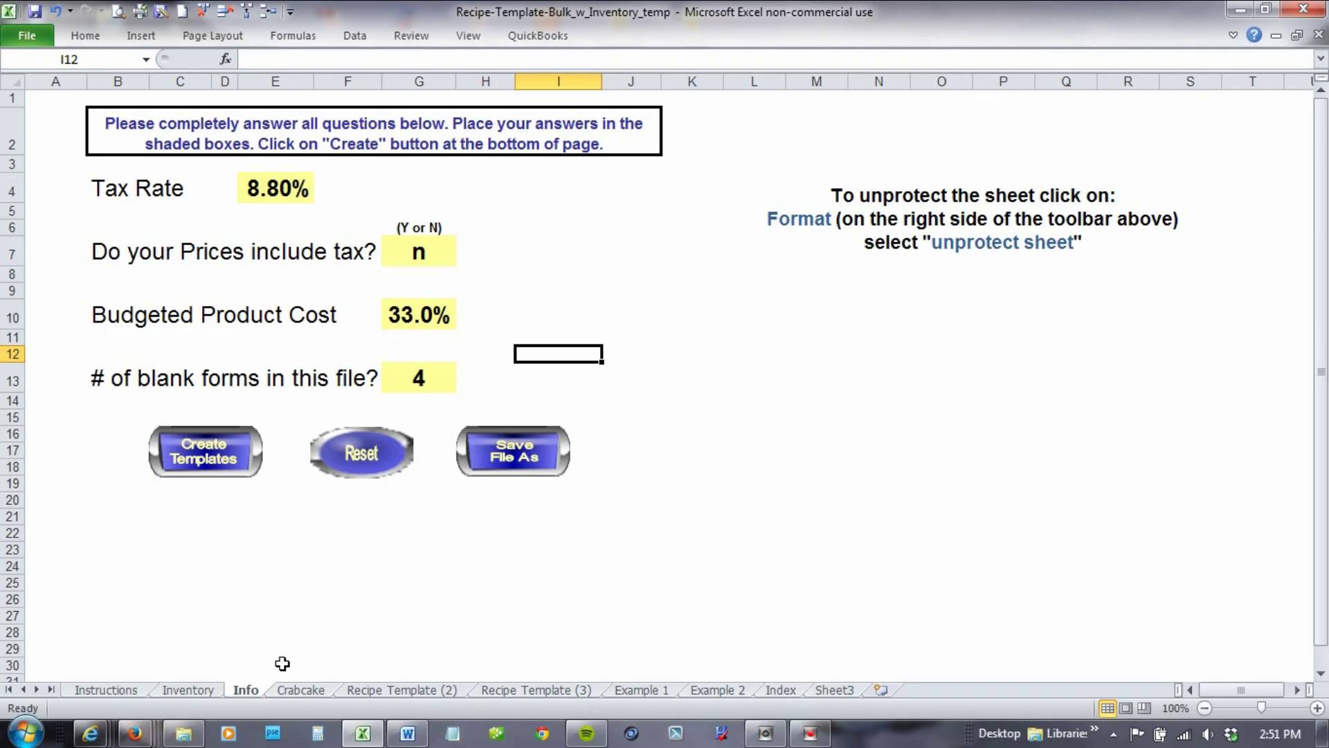
click(210, 460)
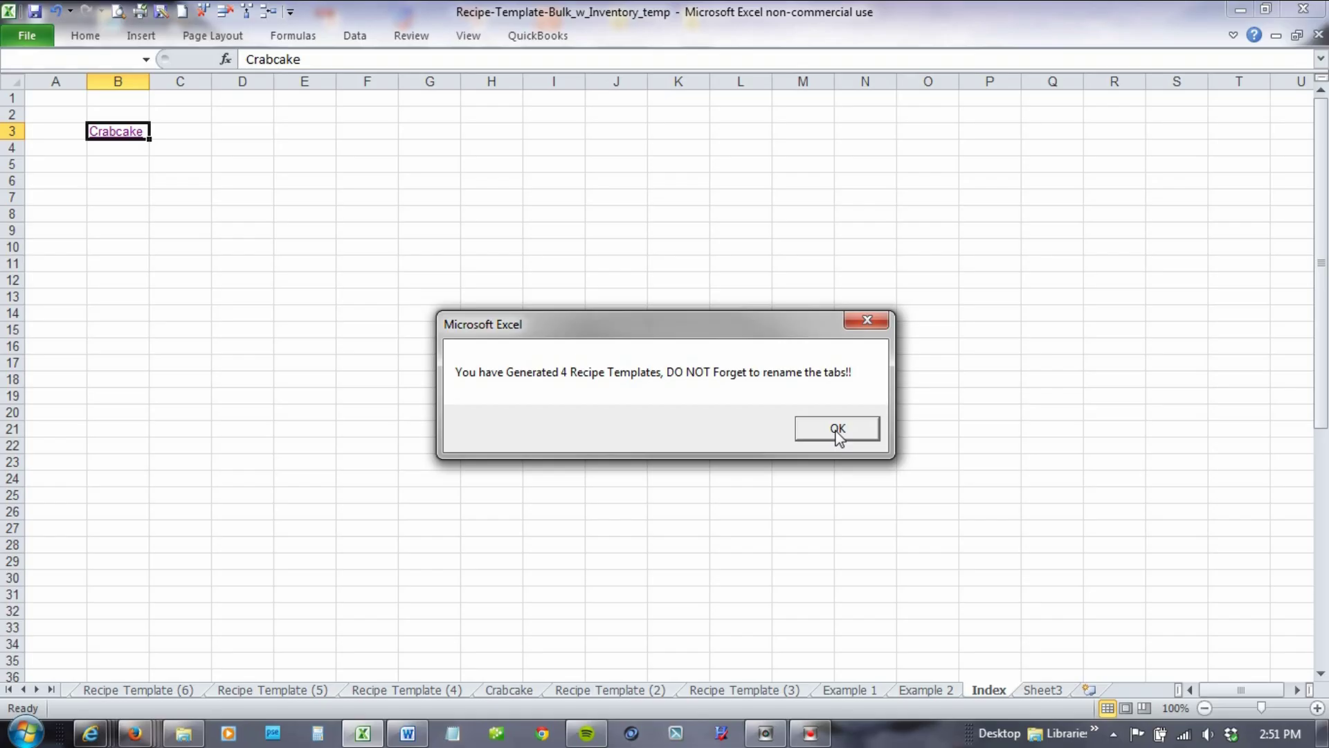
Dismiss the templates-generated message, check a new blank Recipe Template sheet, then return to the Info sheet.
click(838, 428)
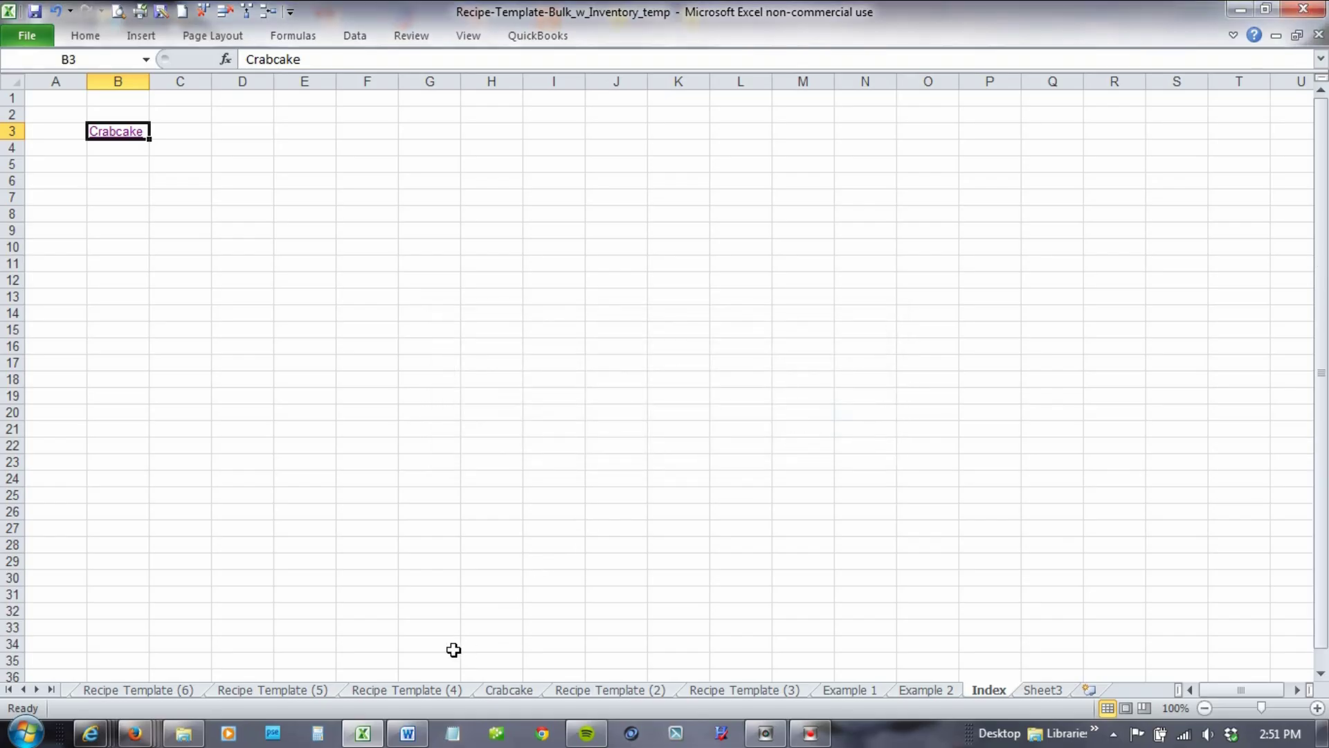
click(136, 691)
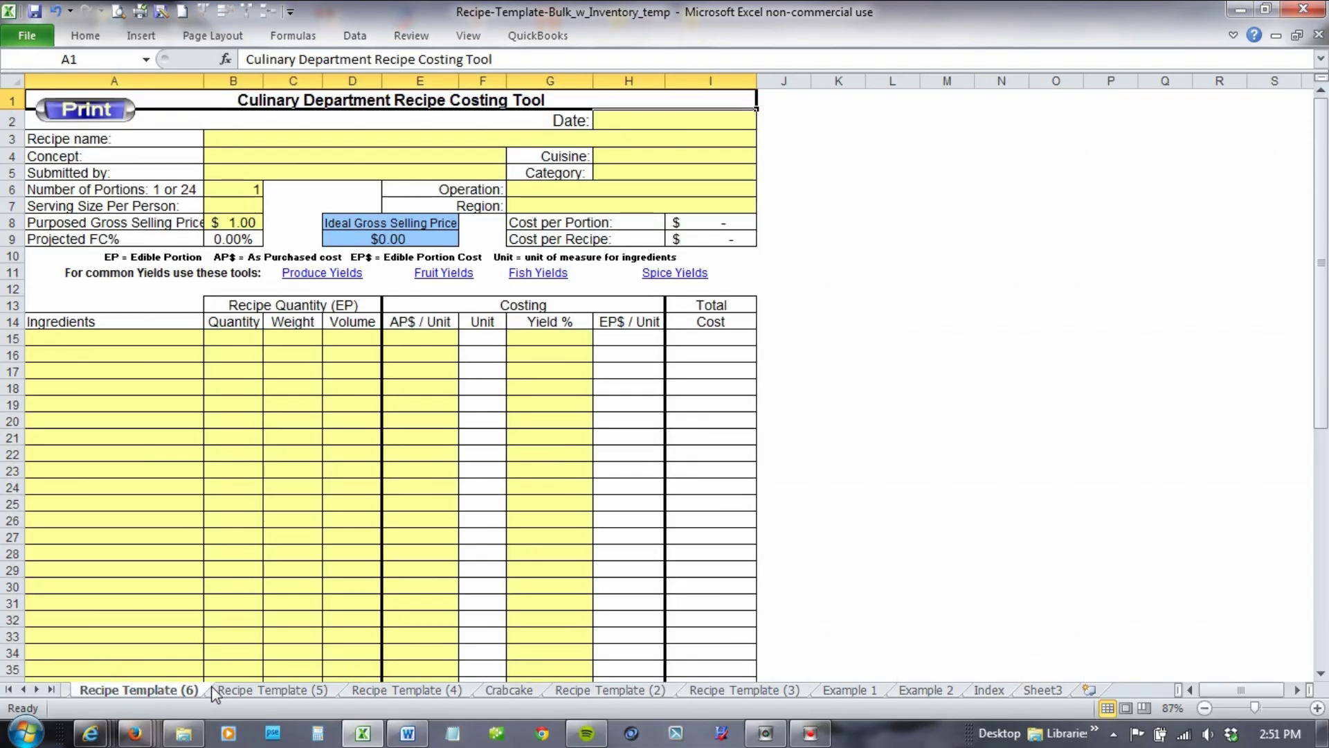
click(33, 689)
click(33, 689)
click(33, 689)
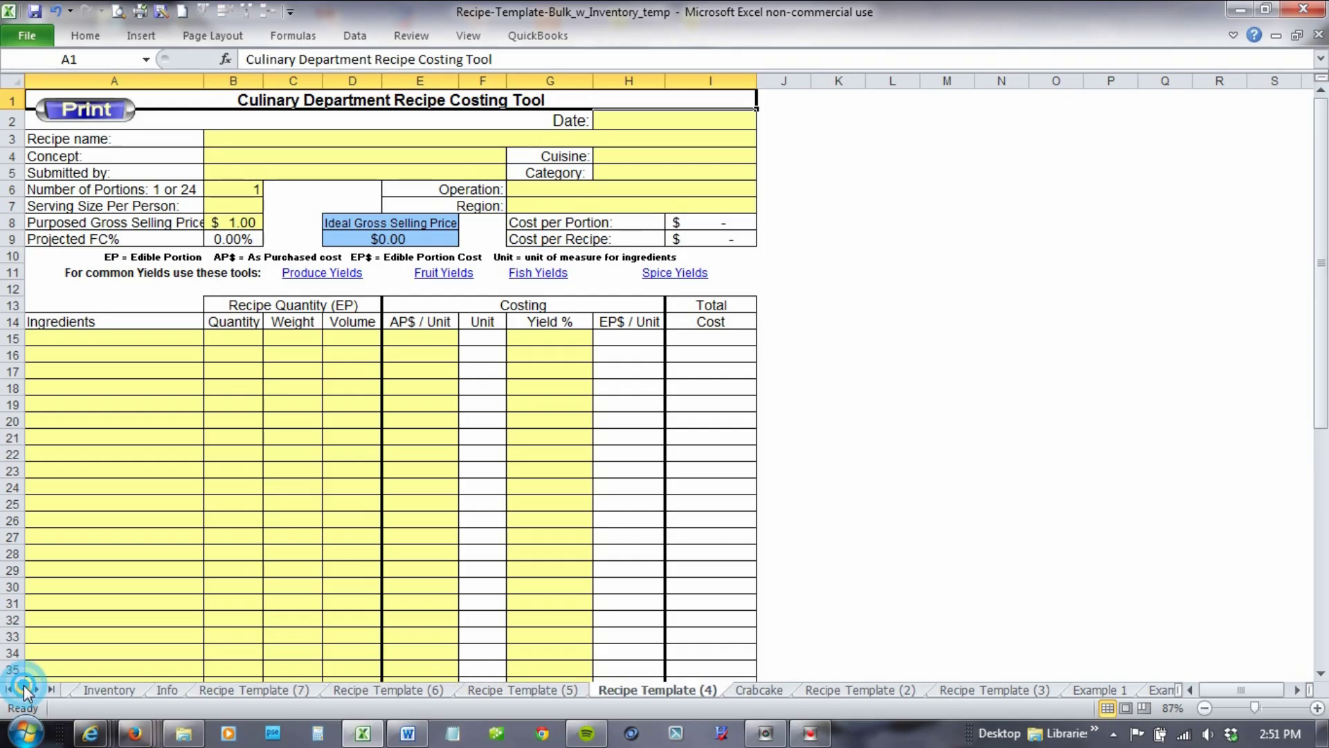
click(34, 689)
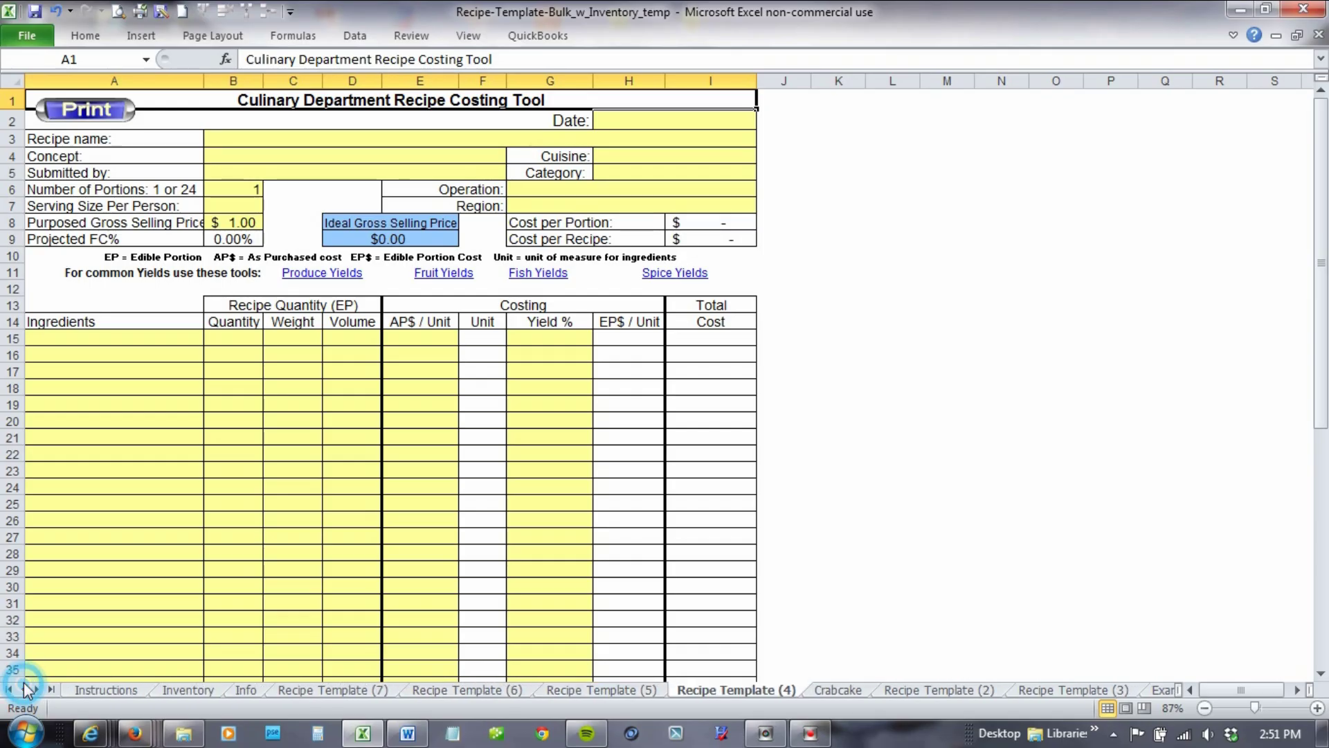
click(246, 690)
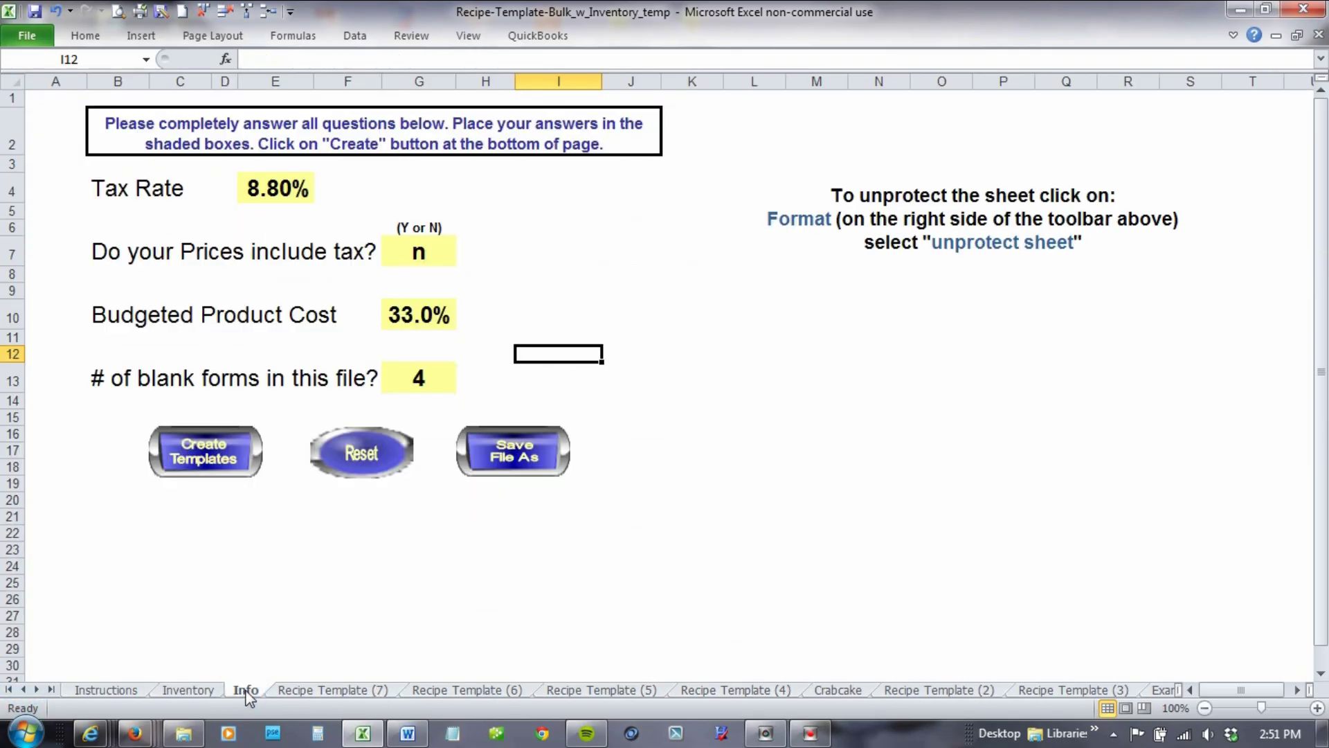